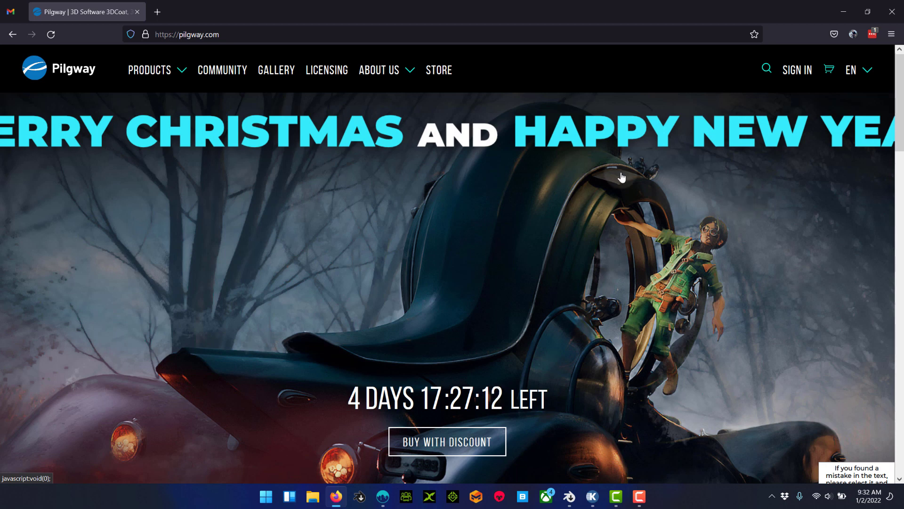
Switch to Blender and select the Female Skull model in the viewport
left_click(179, 70)
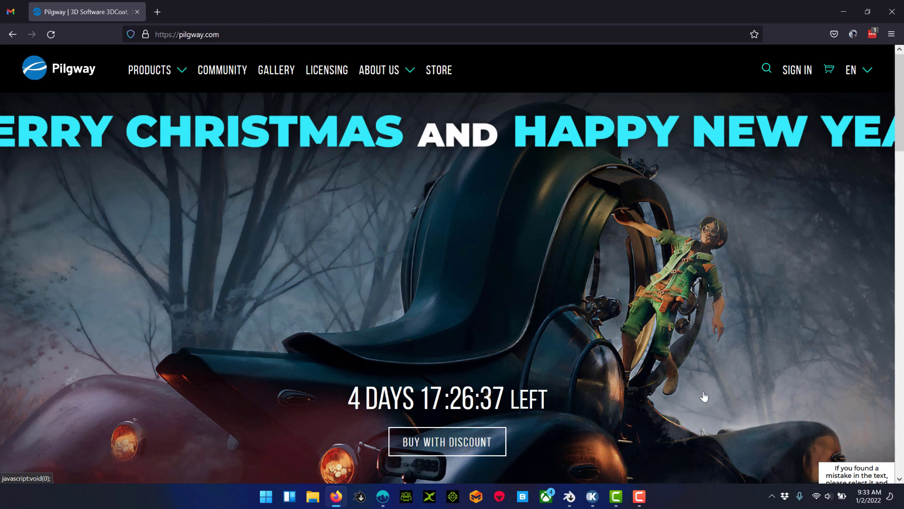
left_click(594, 497)
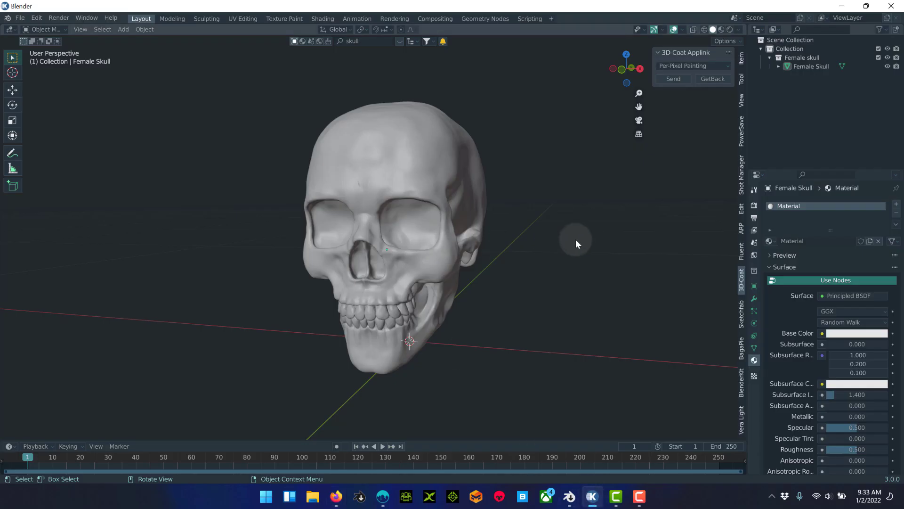
middle_click_drag(576, 241, 569, 237)
middle_click_drag(559, 199, 429, 202)
left_click(475, 241)
middle_click_drag(476, 242, 457, 172)
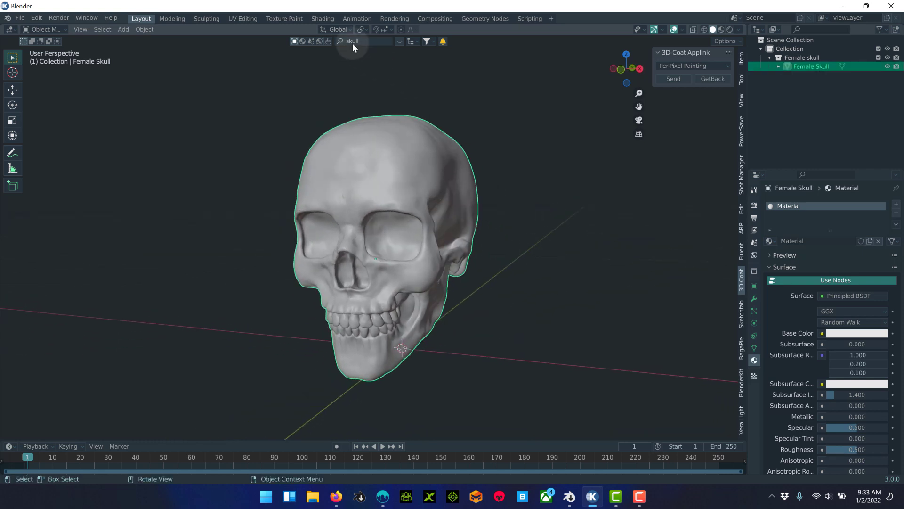
Search the BlenderKit asset library for "skull", look over the models, and hide the results again
key("Return")
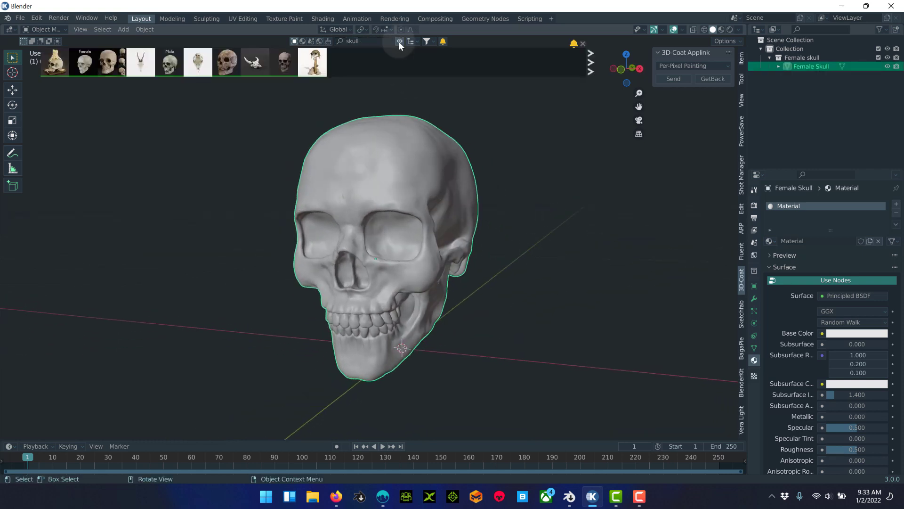
mouse_move(84, 68)
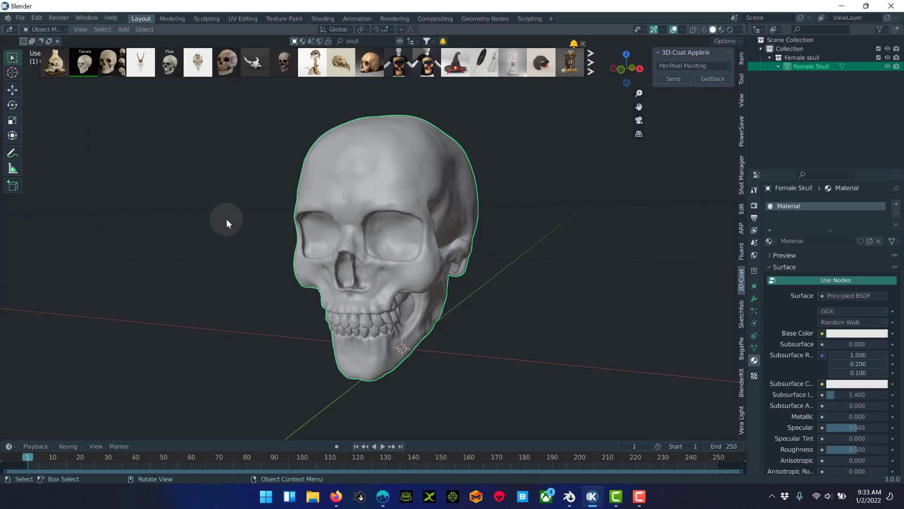
left_click(400, 41)
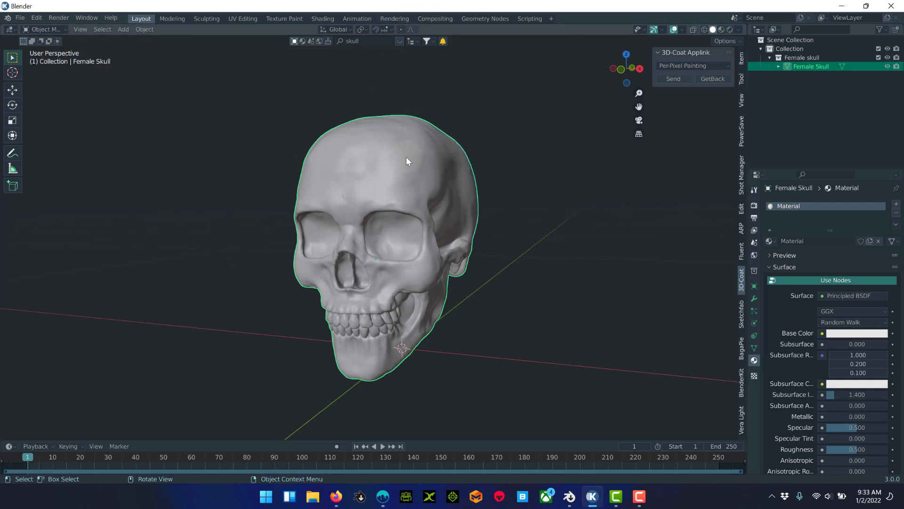
middle_click_drag(416, 154, 382, 190)
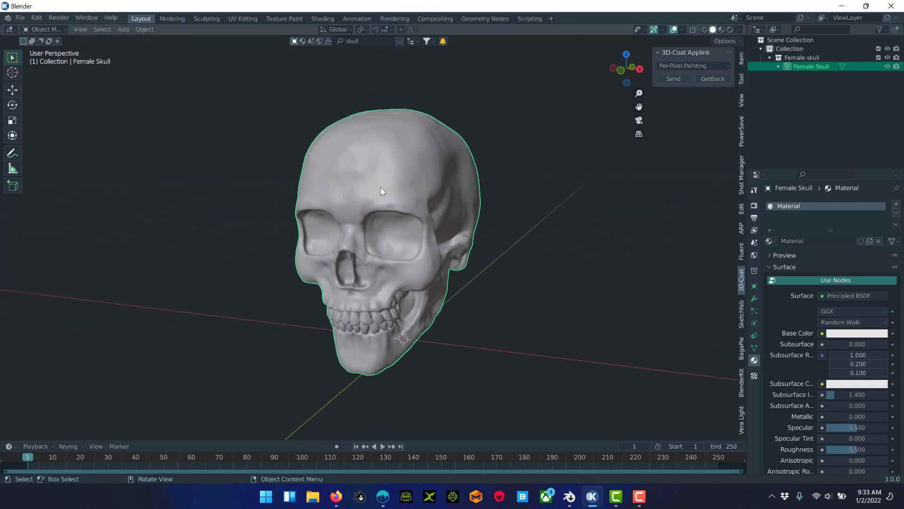
Check the 3D-Coat Applink add-on in the preferences by filtering the add-ons for "3d-", and close the preferences
left_click(37, 17)
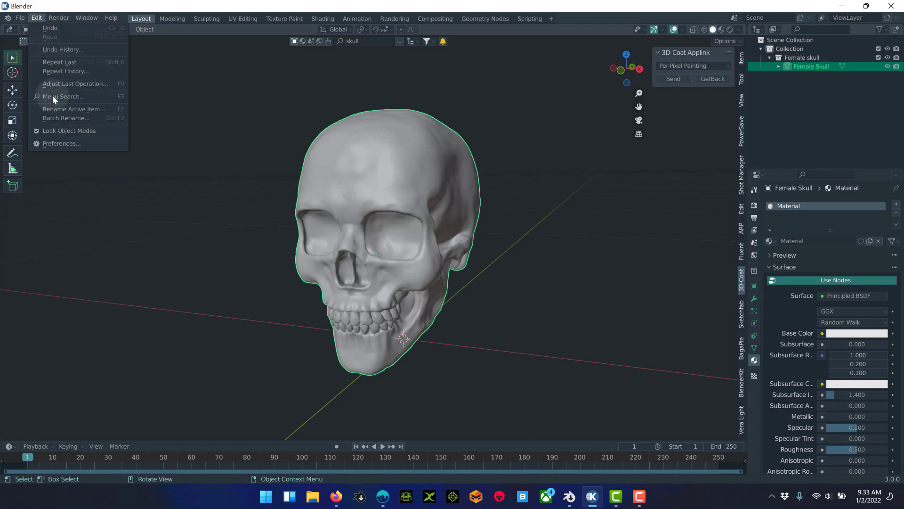
left_click(63, 143)
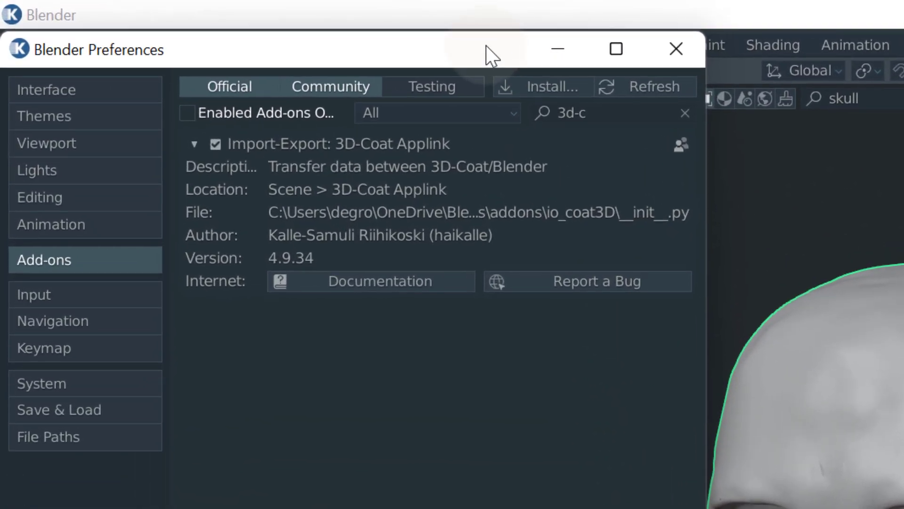
left_click_drag(204, 21, 217, 36)
left_click(725, 154)
left_click(644, 156)
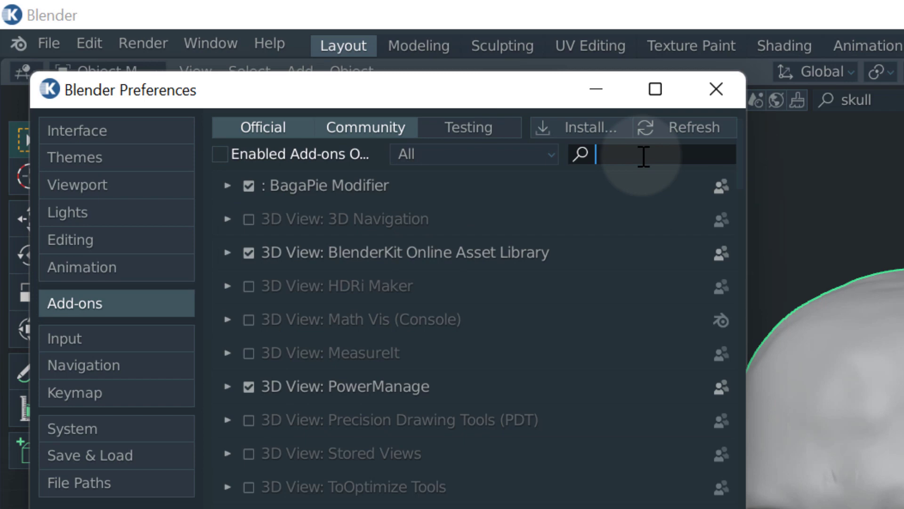
type("3d0")
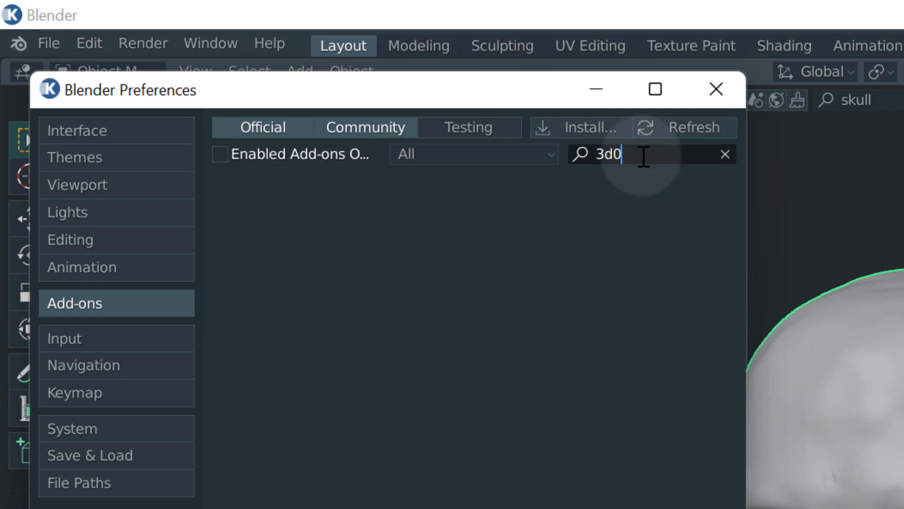
key("BackSpace")
type("-")
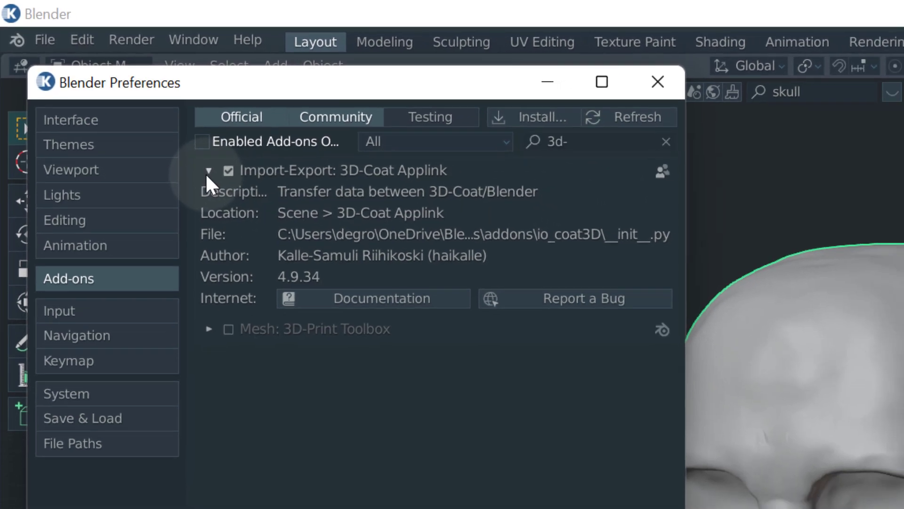
left_click(226, 186)
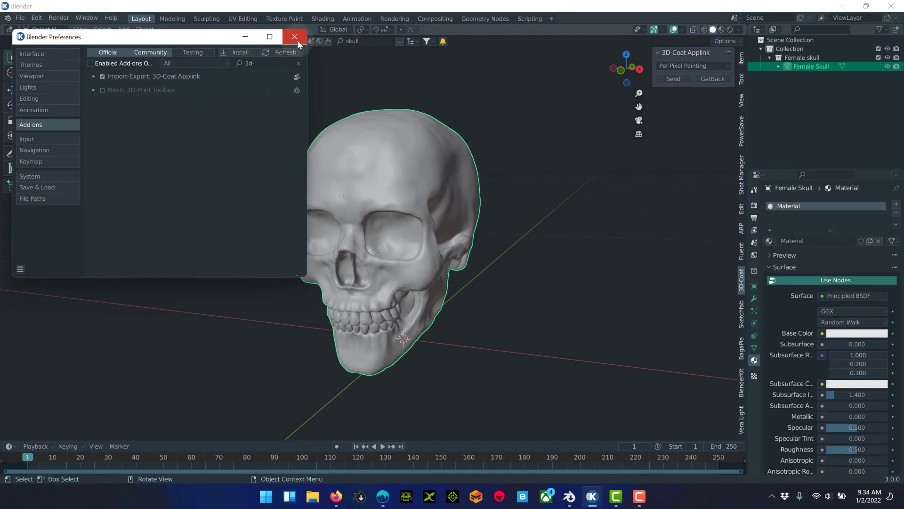
left_click(297, 41)
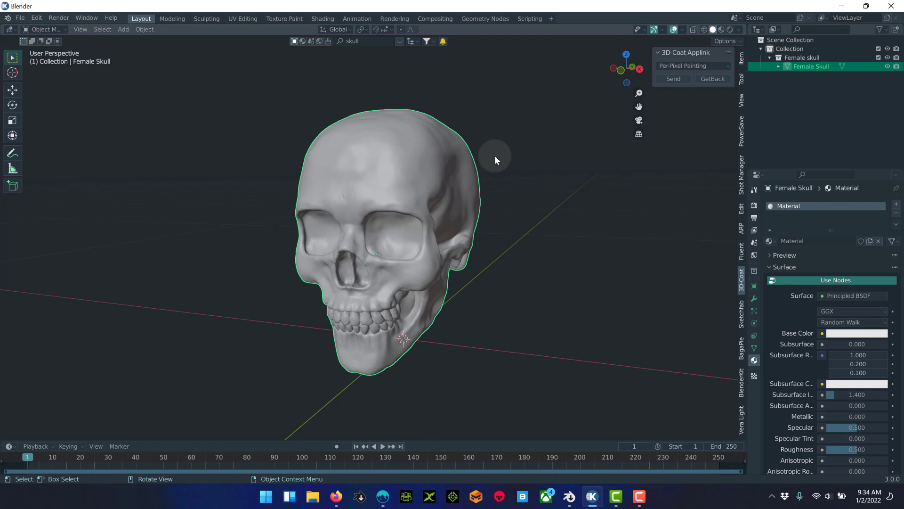
Reselect the skull and send it to 3DCoat through the Applink with the Per-Pixel Painting export type
left_click(527, 145)
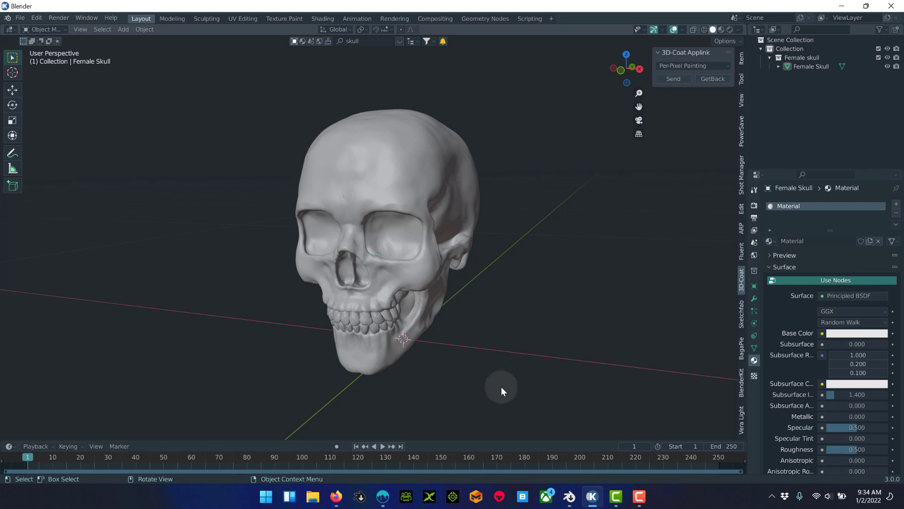
left_click(401, 218)
middle_click_drag(399, 225, 367, 190)
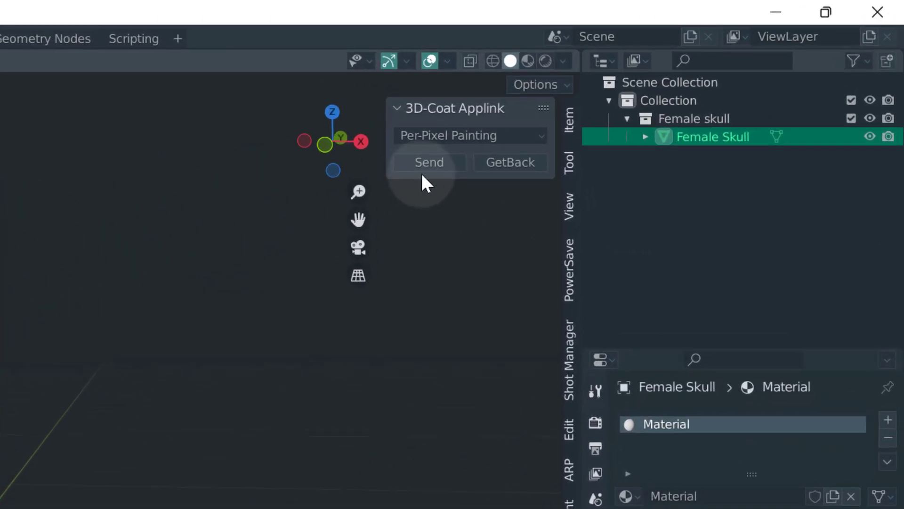
left_click(496, 136)
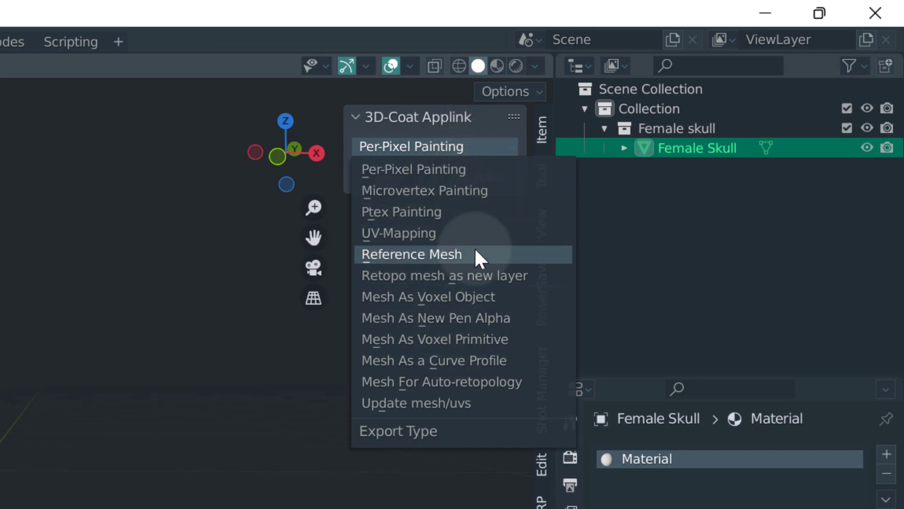
left_click(428, 111)
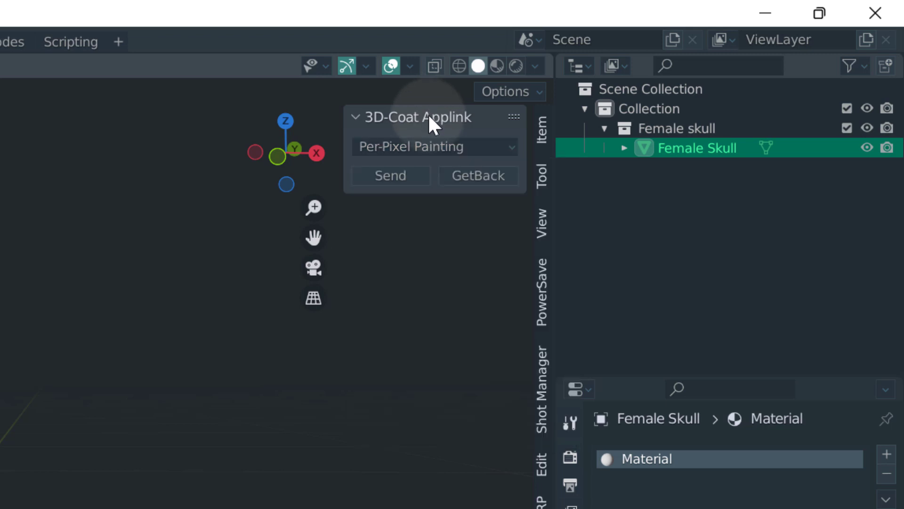
left_click(394, 179)
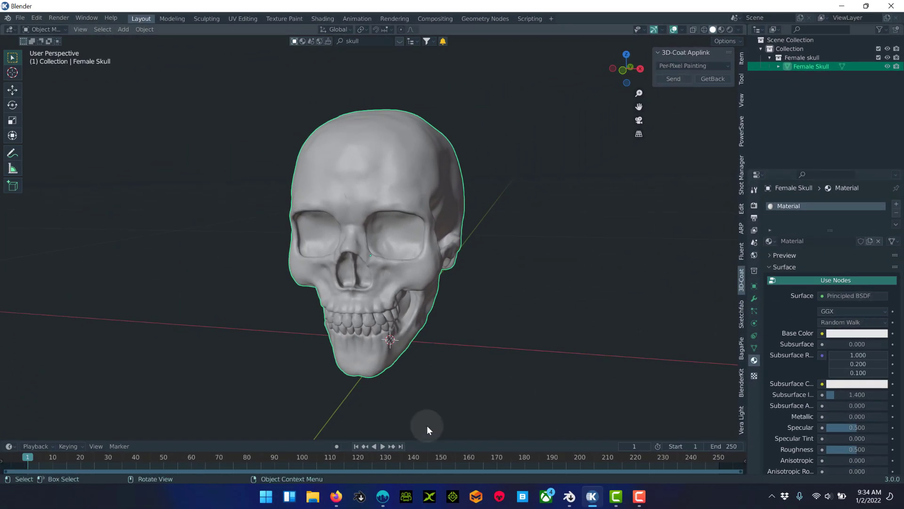
Switch to 3DCoat and import the skull for per-pixel painting with UV Map Typing set to Auto-Mapping
left_click(385, 499)
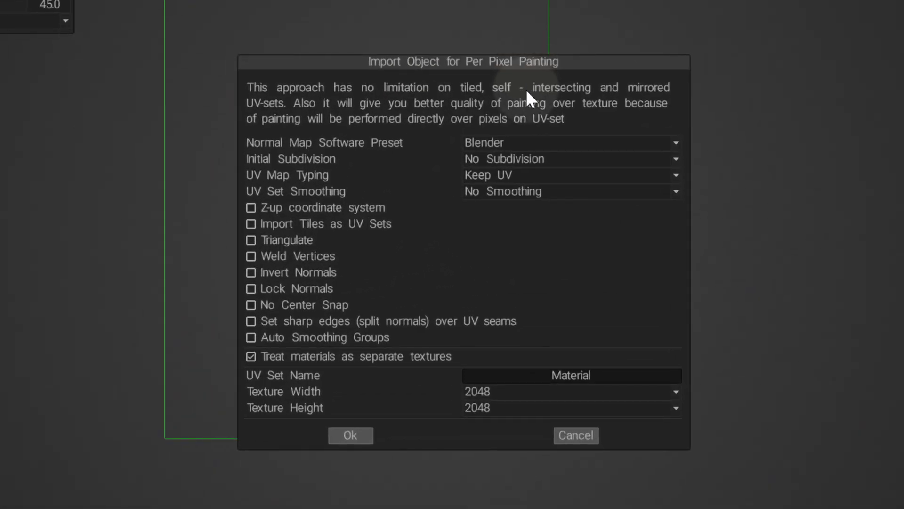
left_click(675, 175)
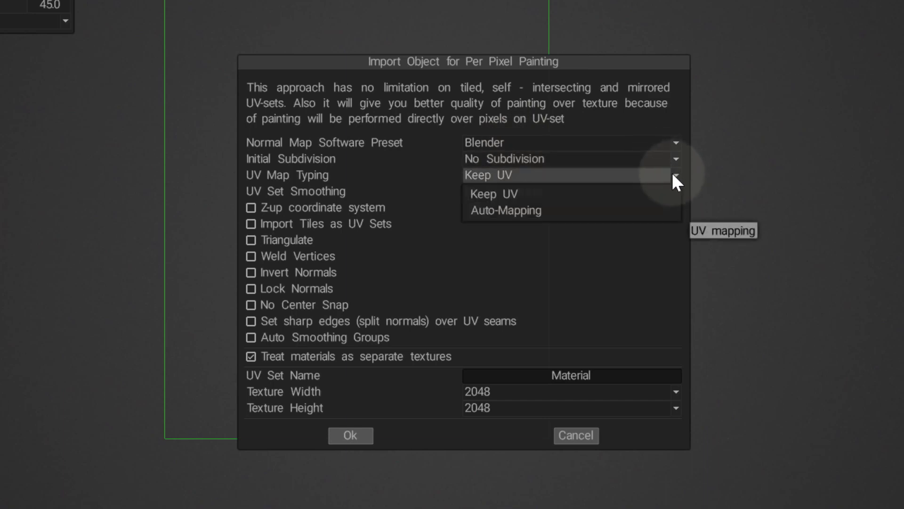
left_click(544, 211)
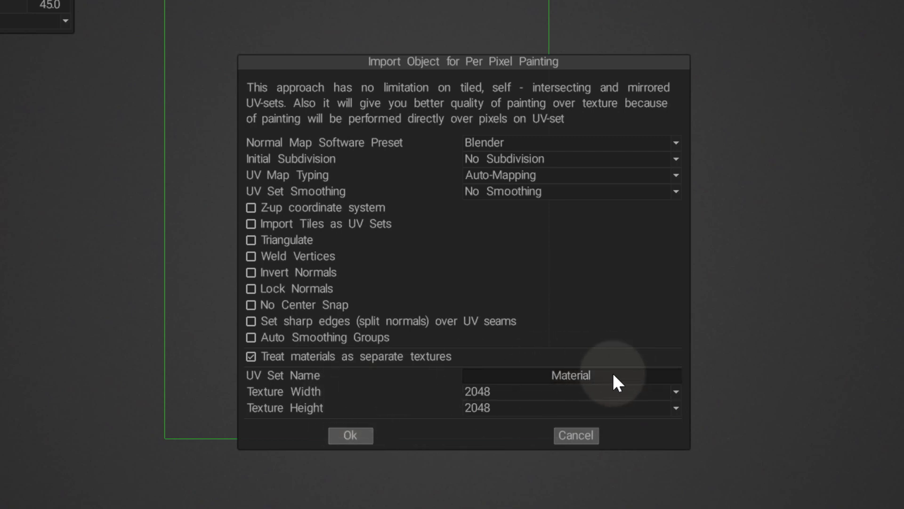
left_click(349, 436)
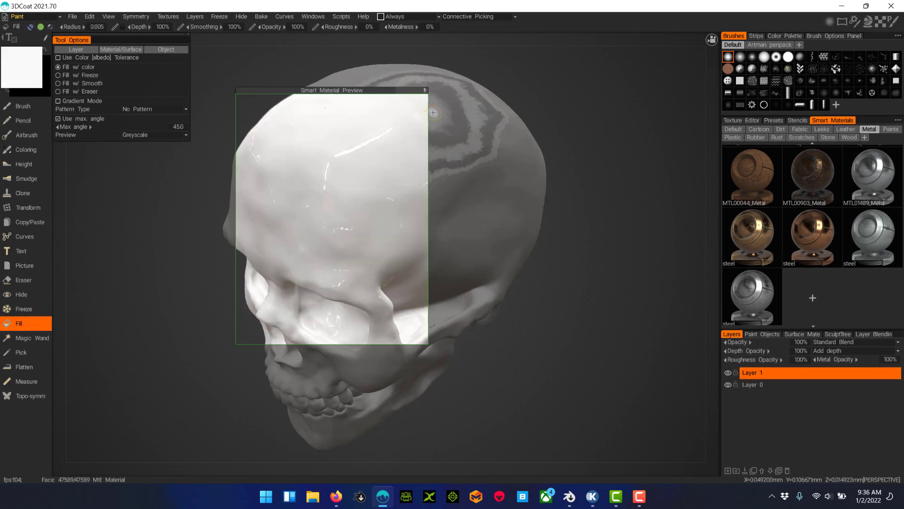
Collapse the Smart Material Preview window that covers the skull
left_click(425, 90)
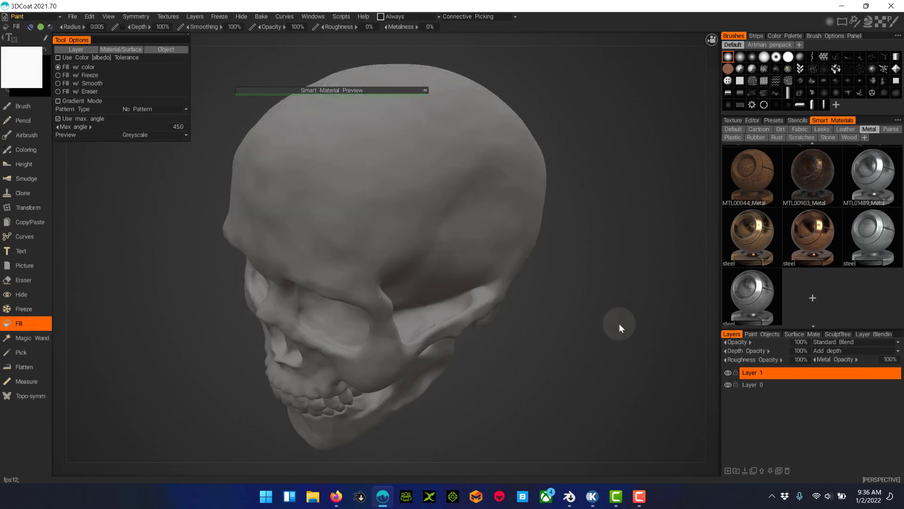
left_click_drag(620, 325, 639, 307)
scroll(585, 302, "down", 1)
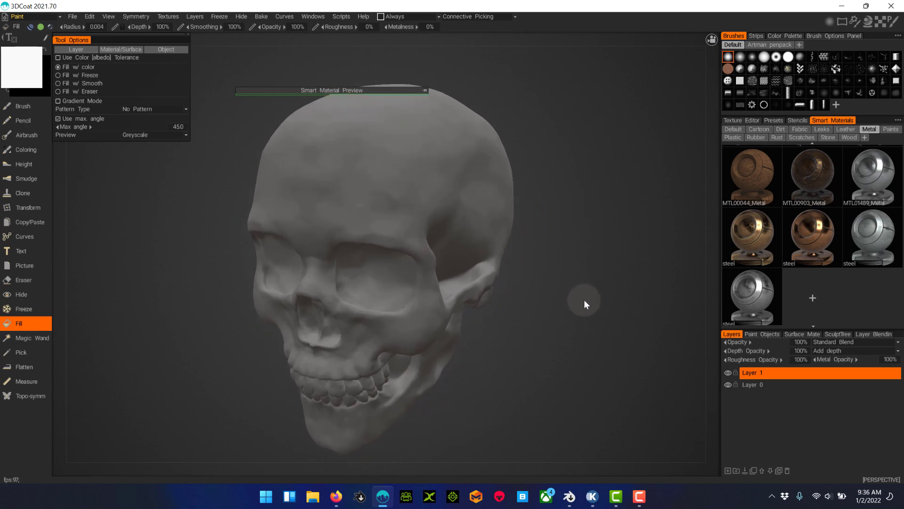
left_click_drag(574, 294, 572, 326)
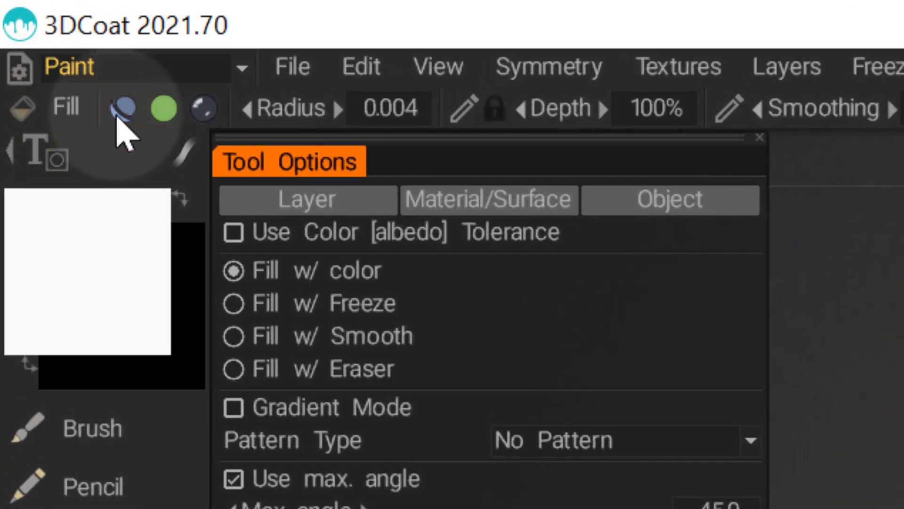
Review the depth, color and glossiness channel options of the Fill tool
left_click(40, 27)
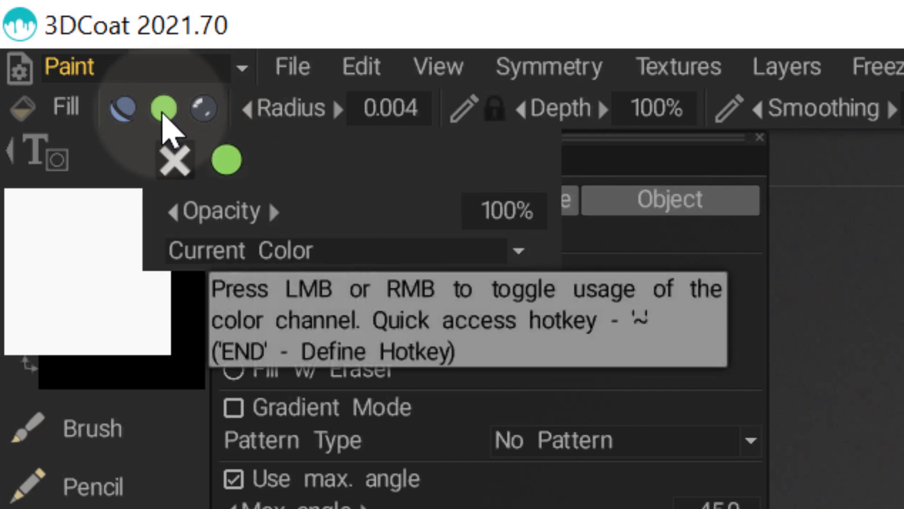
mouse_move(208, 113)
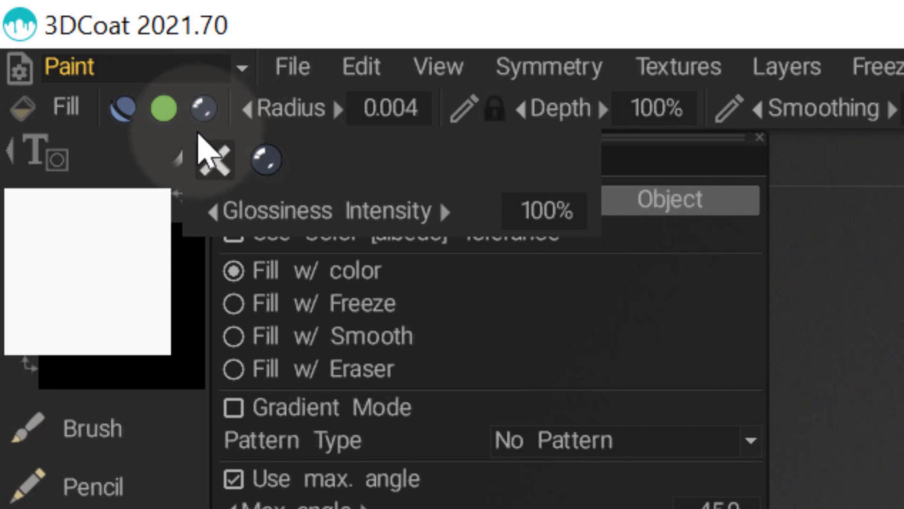
mouse_move(114, 111)
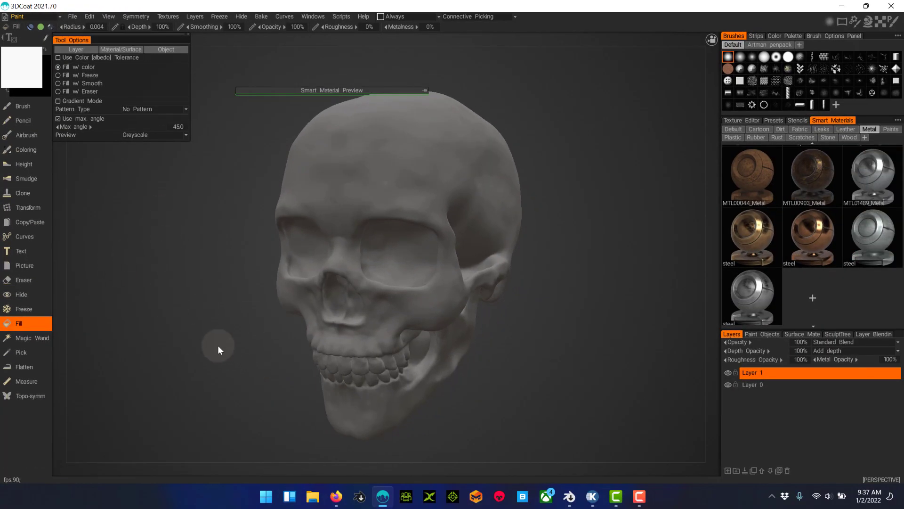
Choose the last steel smart material in the Metal category for filling the skull
left_click_drag(215, 345, 205, 341)
scroll(202, 337, "down", 2)
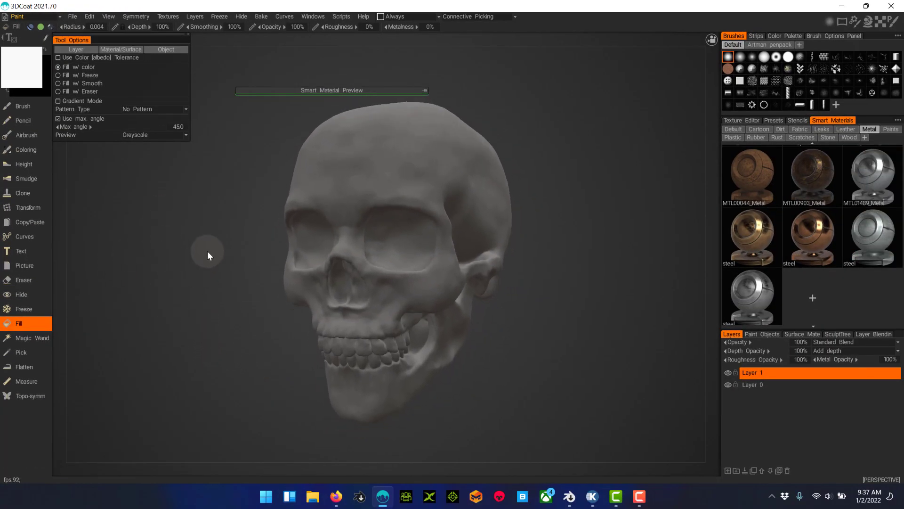
middle_click_drag(207, 250, 210, 249)
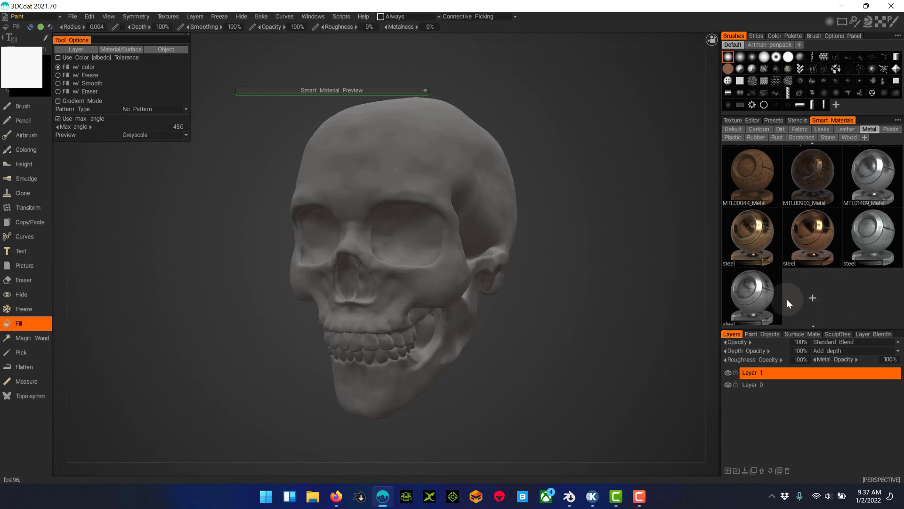
mouse_move(766, 293)
left_click(750, 298)
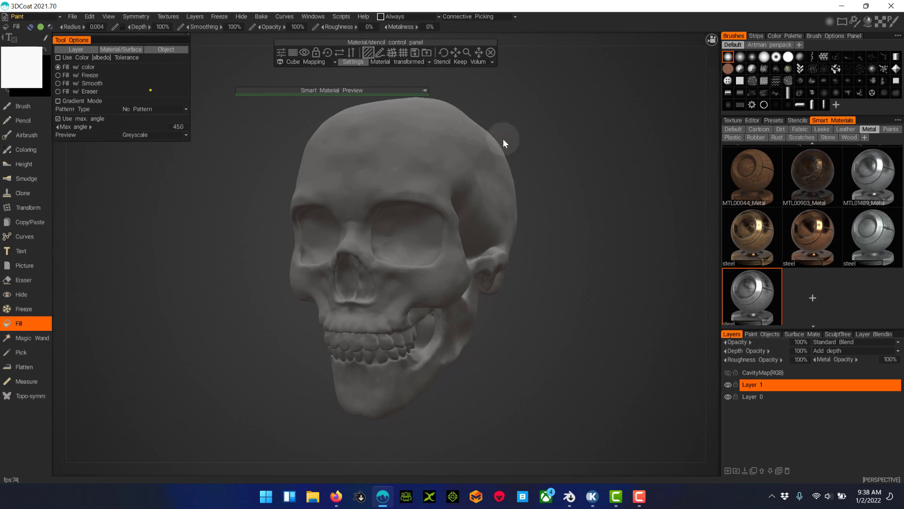
Move the collapsed Smart Material Preview panel just above the skull's forehead, clear of the model
left_click_drag(348, 91, 337, 83)
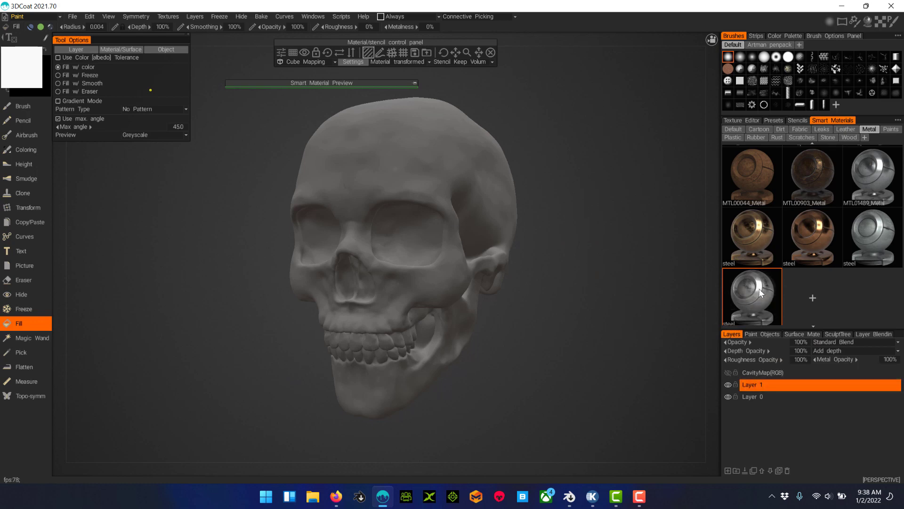
left_click_drag(362, 82, 365, 82)
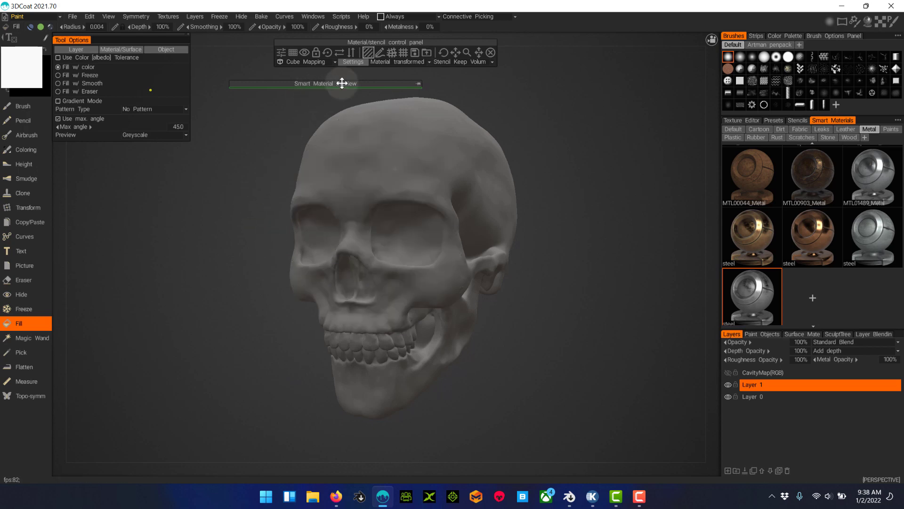
left_click_drag(346, 85, 335, 85)
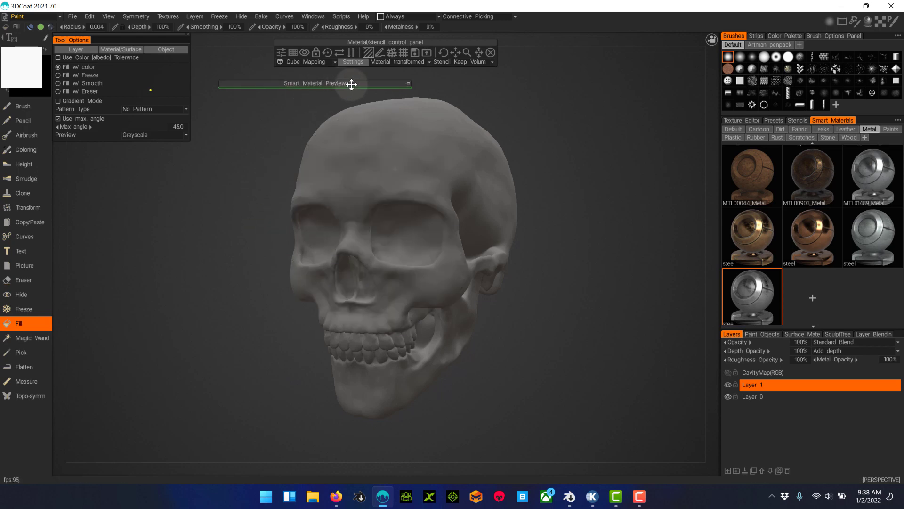
Expand the Smart Material Preview over the skull, compare the steel materials in the Metal category, and choose the brass-toned one
left_click(409, 85)
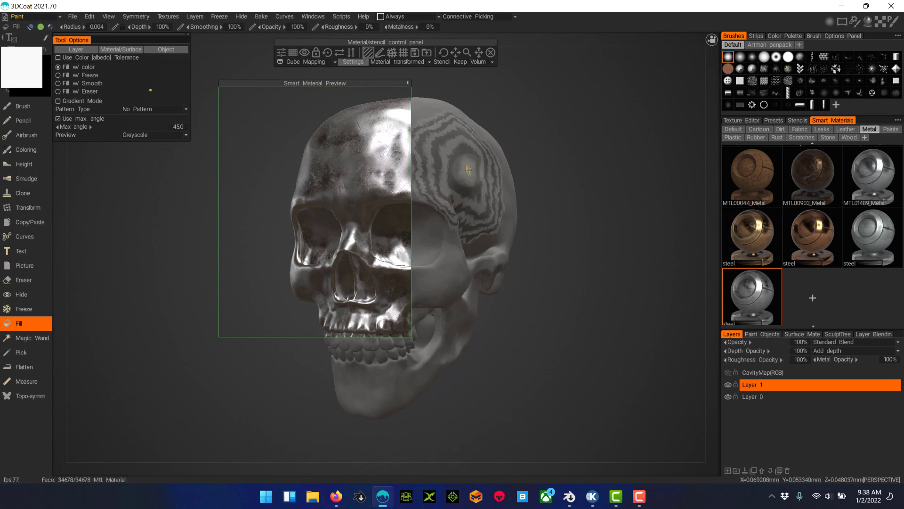
left_click(767, 242)
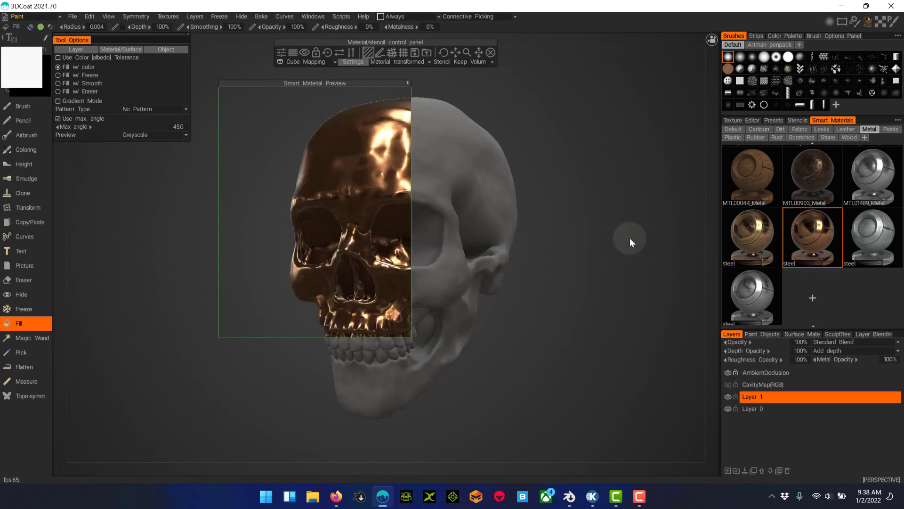
double_click(790, 240)
left_click(766, 242)
left_click(690, 245)
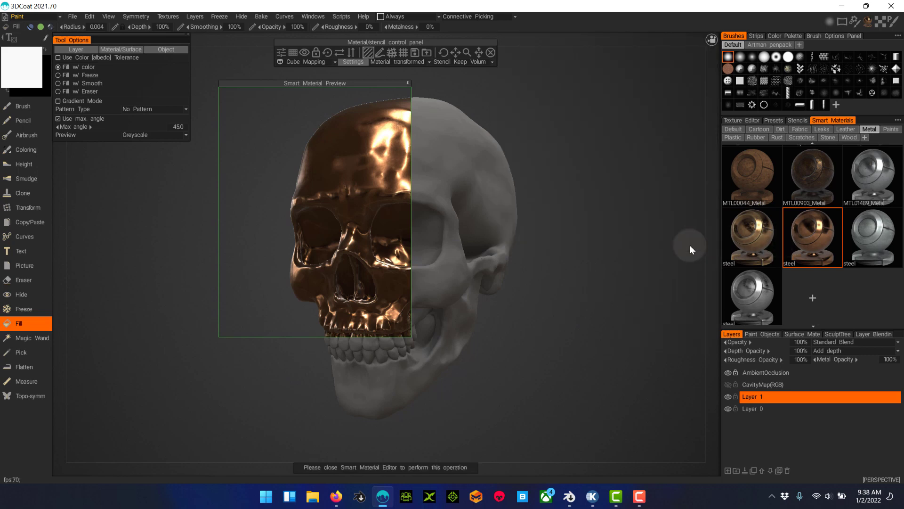
left_click(759, 241)
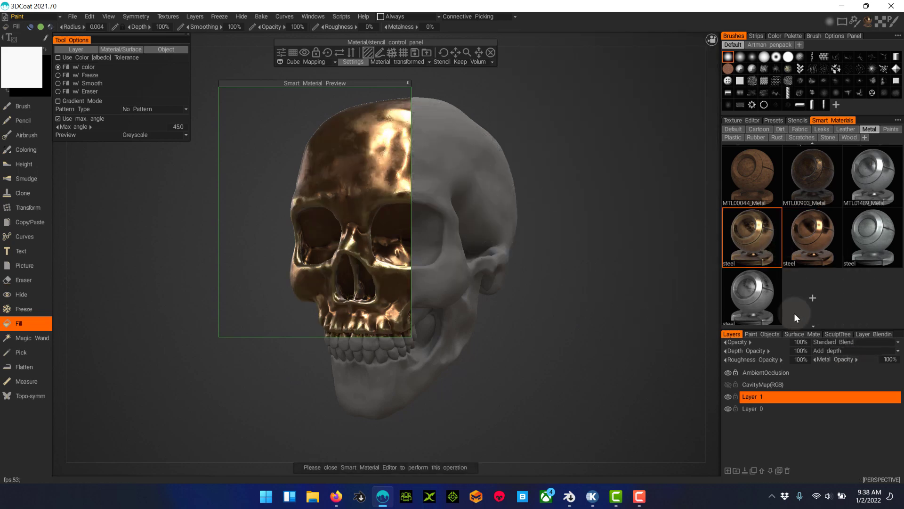
left_click(765, 296)
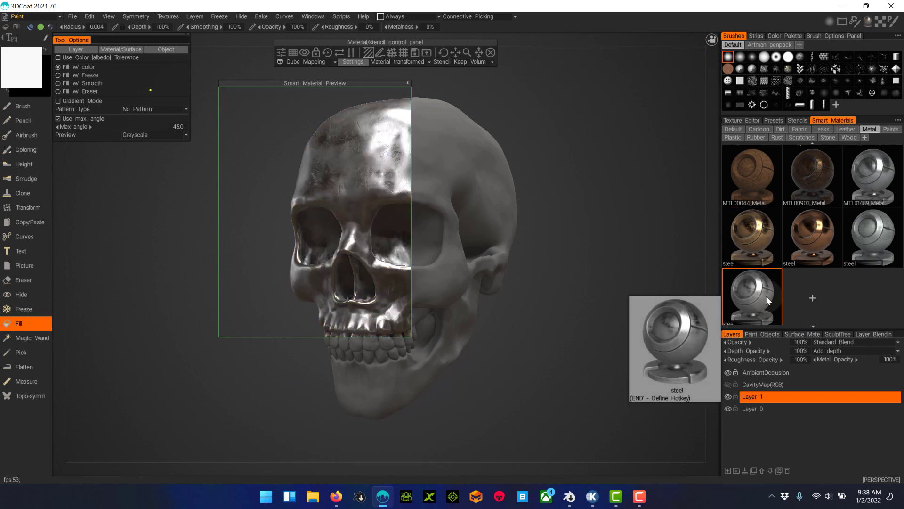
left_click(770, 254)
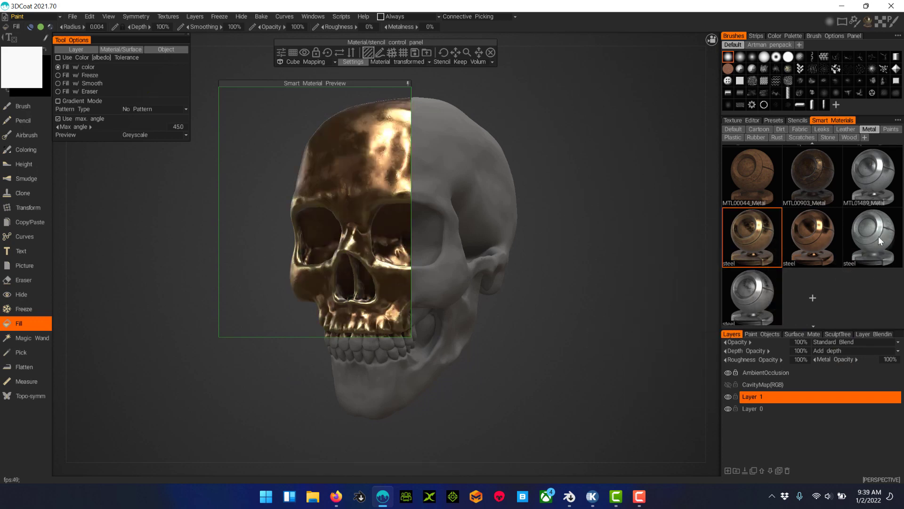
left_click(879, 237)
left_click(758, 234)
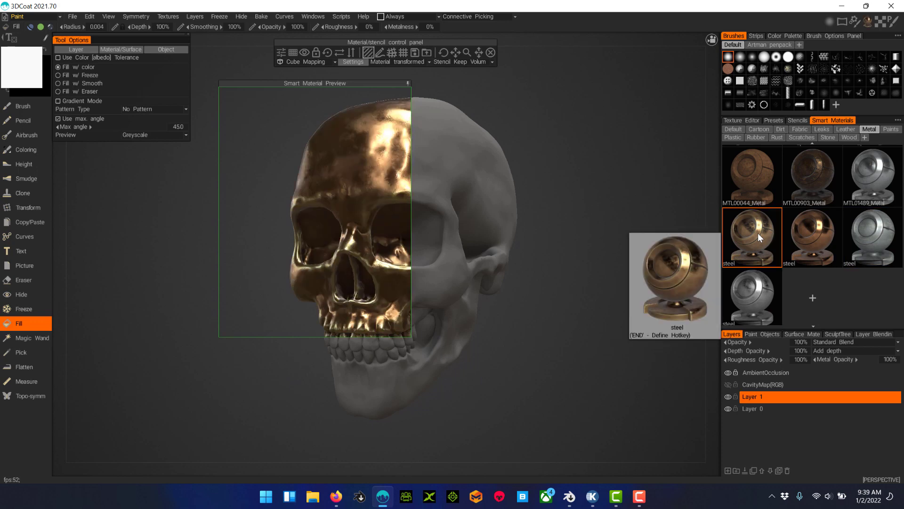
Collapse the material preview and fill the whole skull with the brass-toned steel material on Layer 1
left_click_drag(580, 216, 628, 311)
middle_click_drag(627, 312, 612, 310)
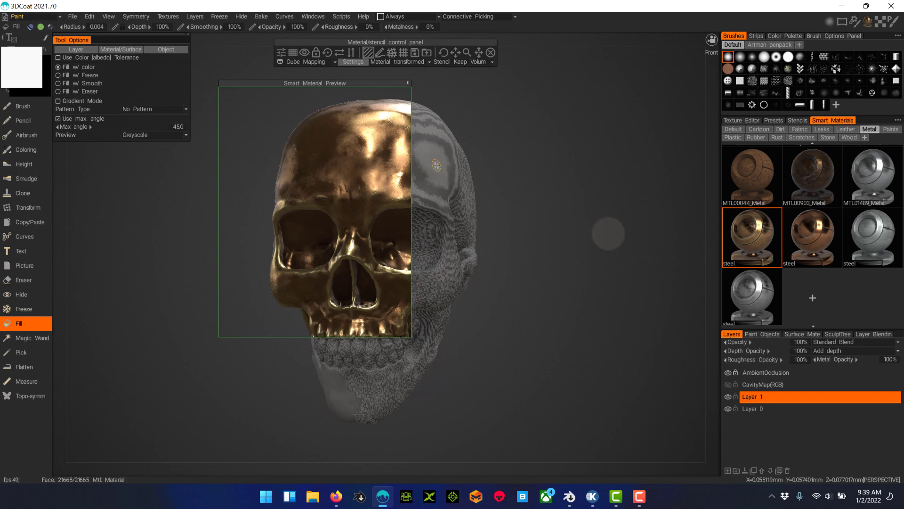
left_click(408, 83)
left_click_drag(539, 213, 555, 223)
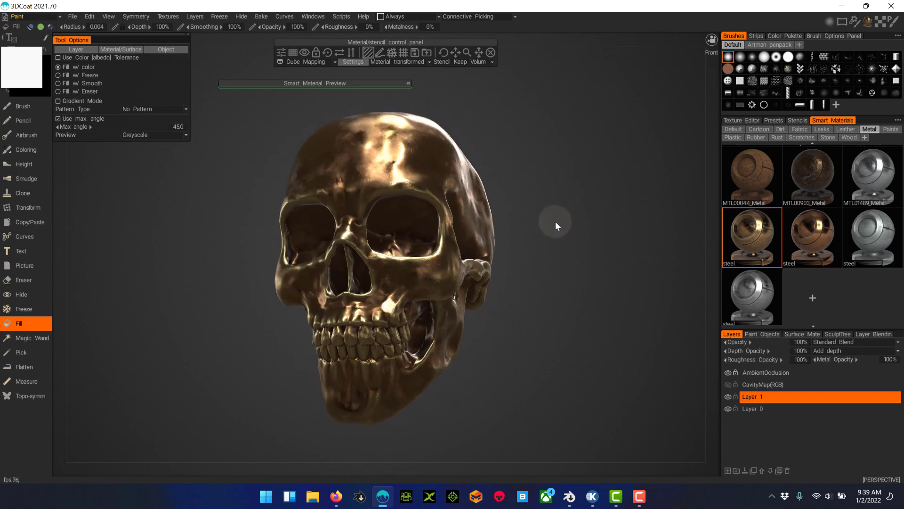
Rename Layer 1 to Base
double_click(757, 395)
type("Base")
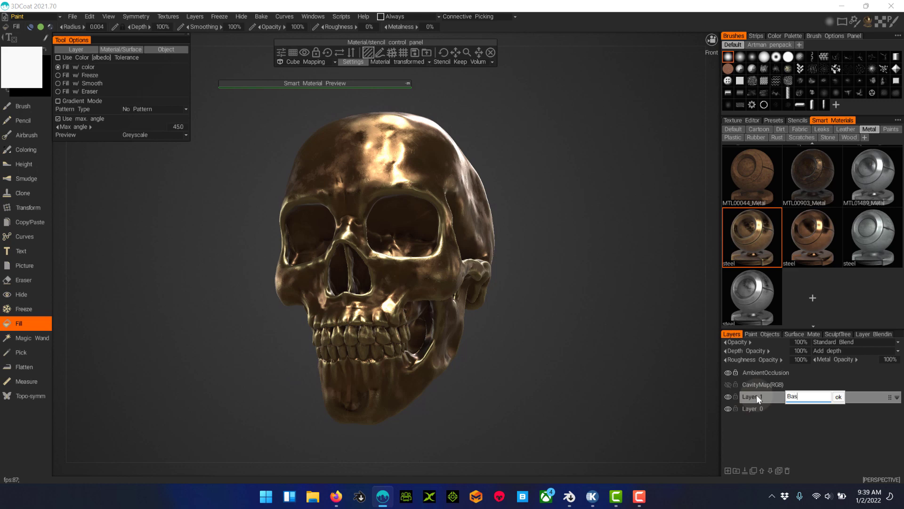
key("Return")
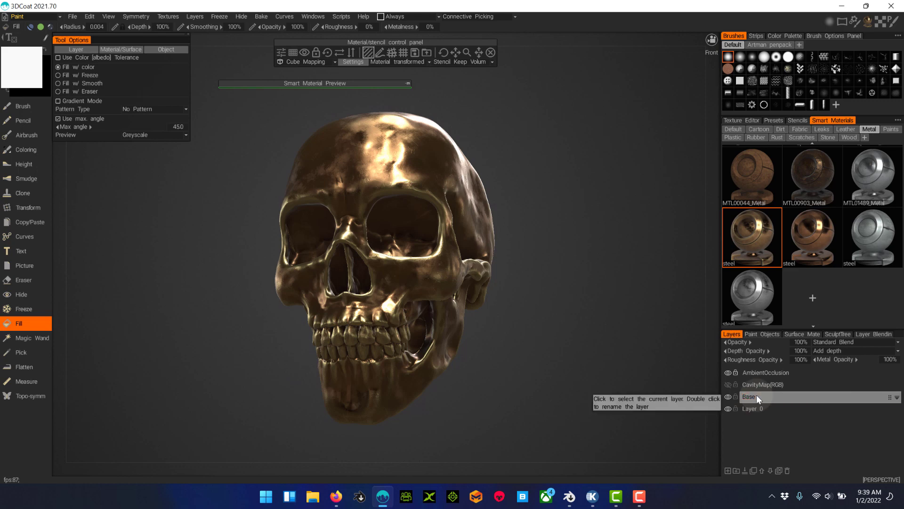
Add a new layer above Base and preview the metal_light smart material from the Paints category on the skull
left_click(728, 471)
left_click(890, 130)
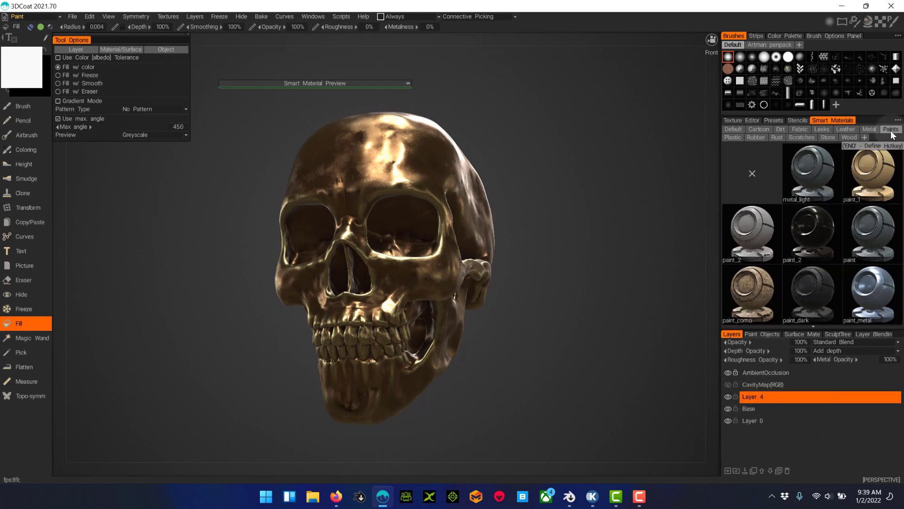
left_click(410, 83)
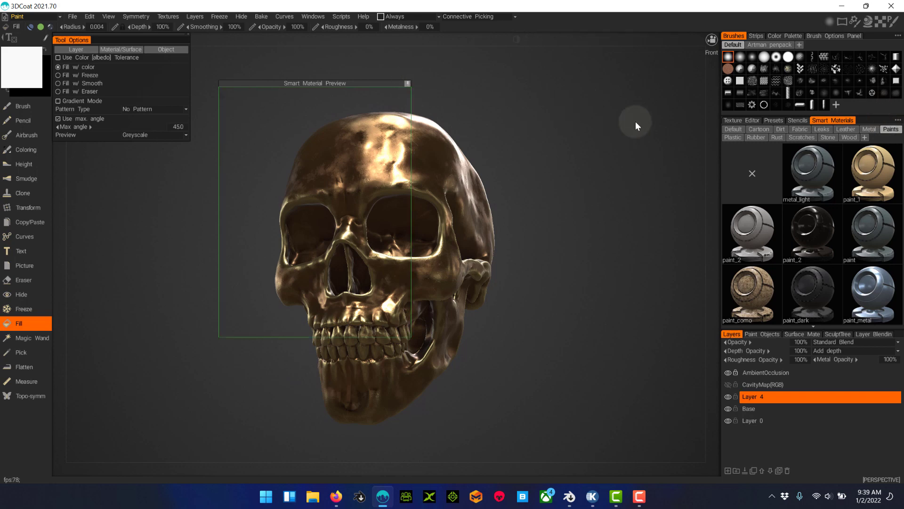
left_click(816, 172)
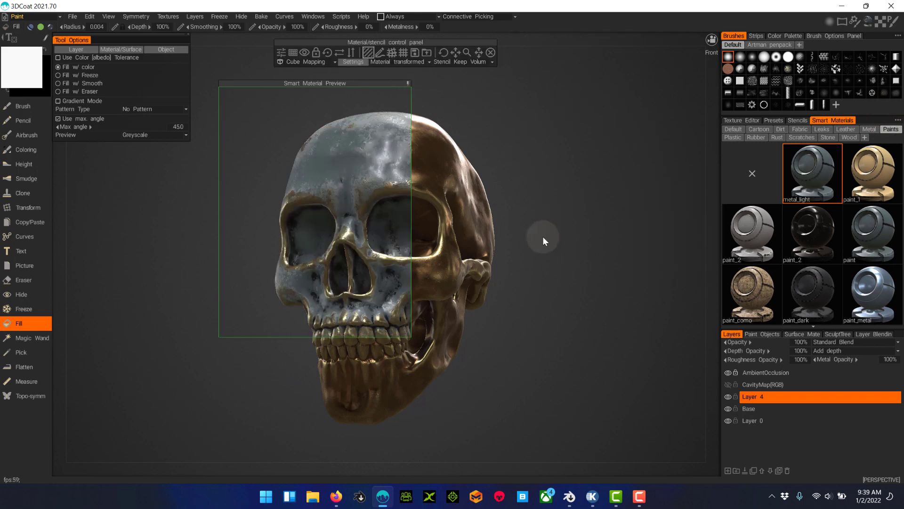
left_click_drag(542, 236, 575, 324)
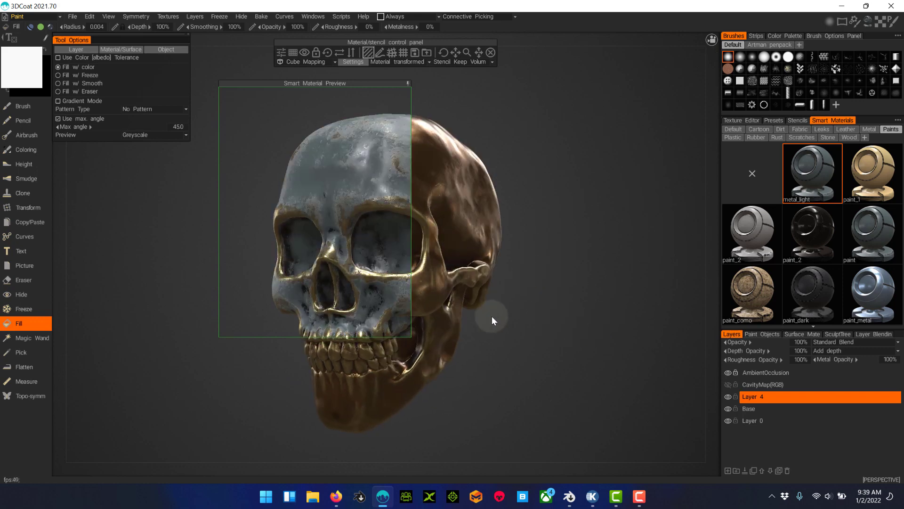
Resize the Smart Material Preview window to cover the forehead and upper eye sockets, and shift it slightly down
left_click_drag(412, 338, 526, 380)
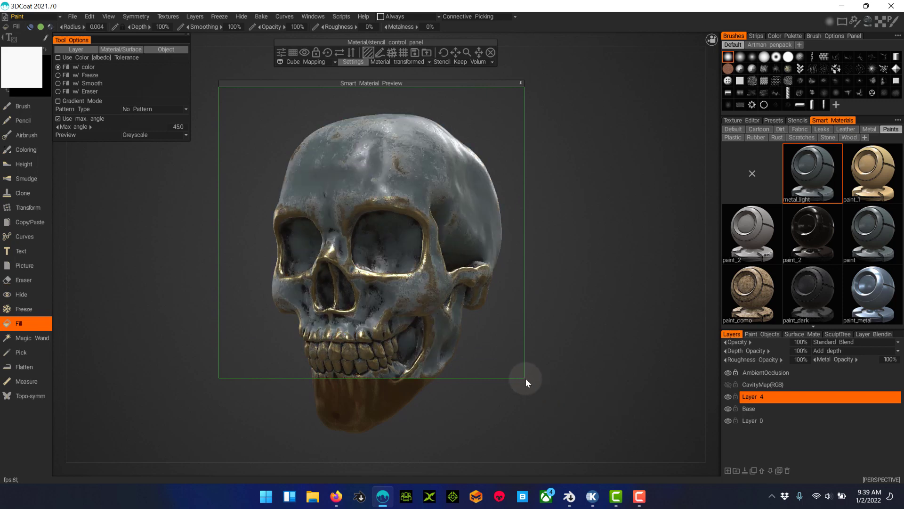
left_click_drag(523, 378, 435, 243)
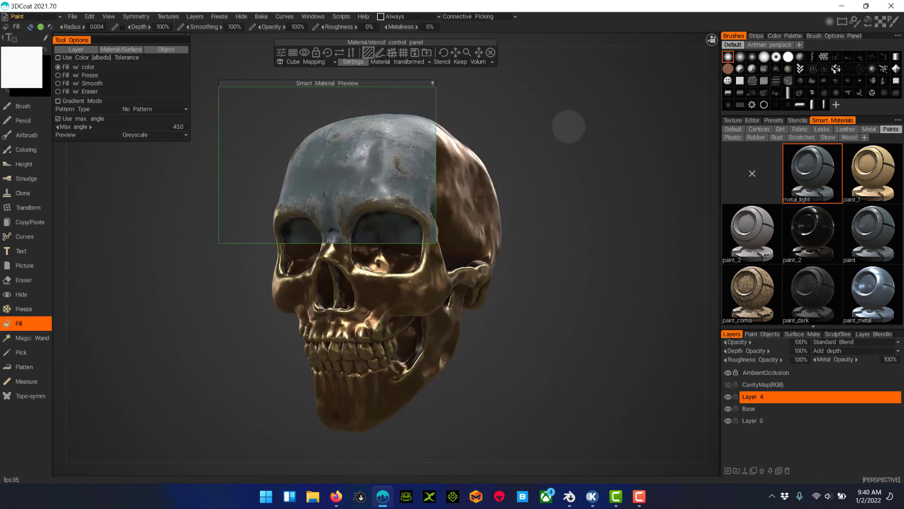
left_click_drag(353, 83, 347, 95)
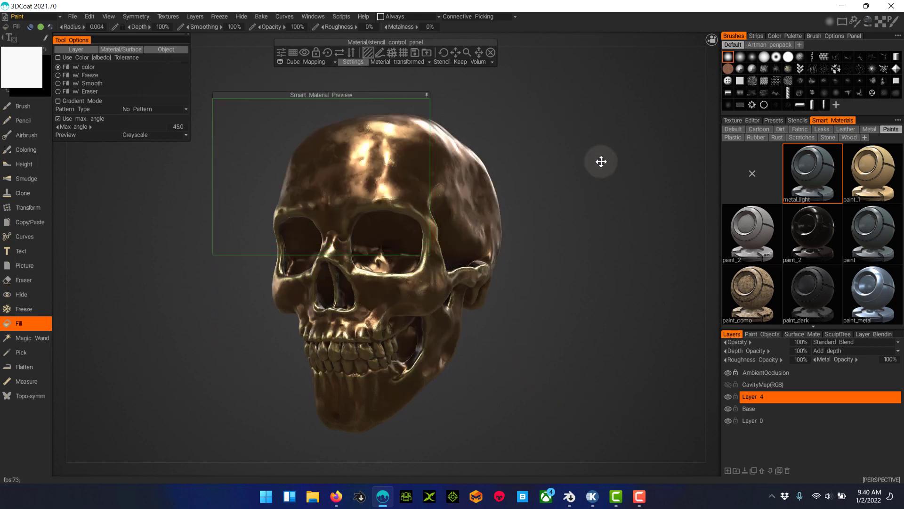
Preview the paint_1, paint and light gray paint_2 smart materials on the skull's forehead and face
left_click(810, 232)
left_click(865, 176)
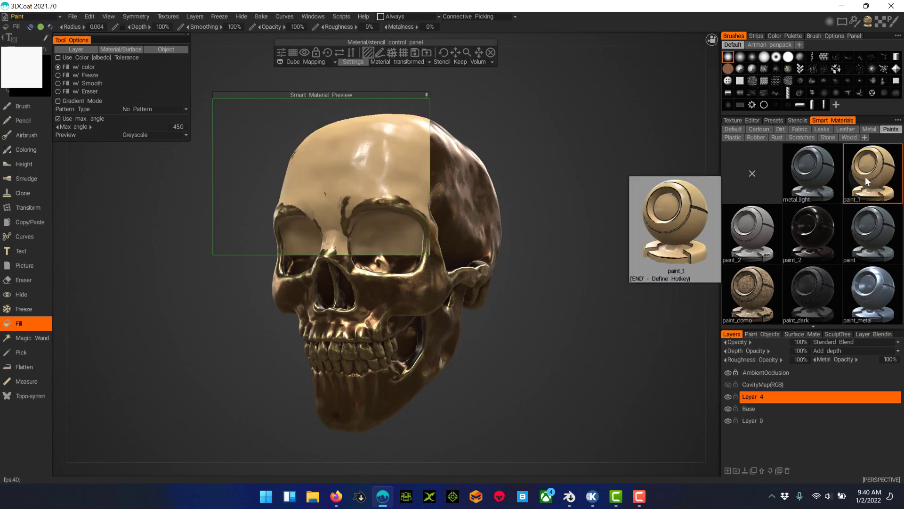
left_click(887, 235)
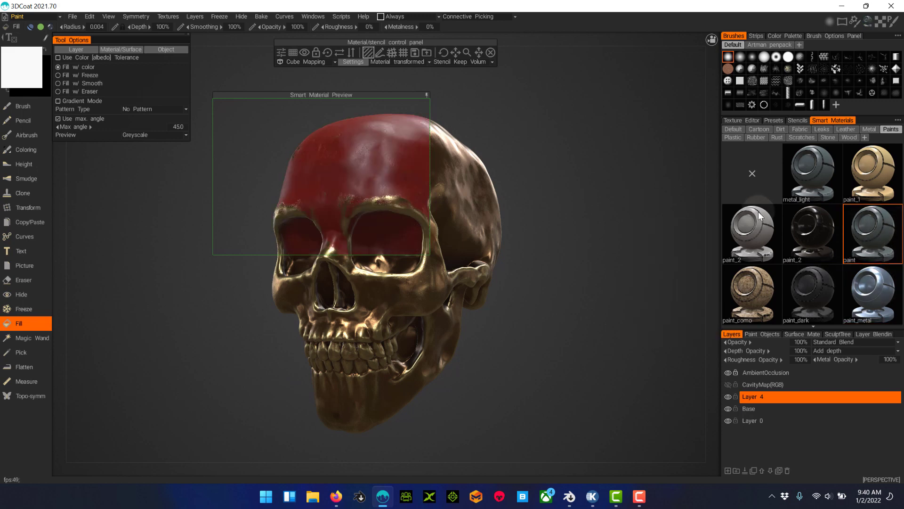
left_click_drag(397, 95, 405, 96)
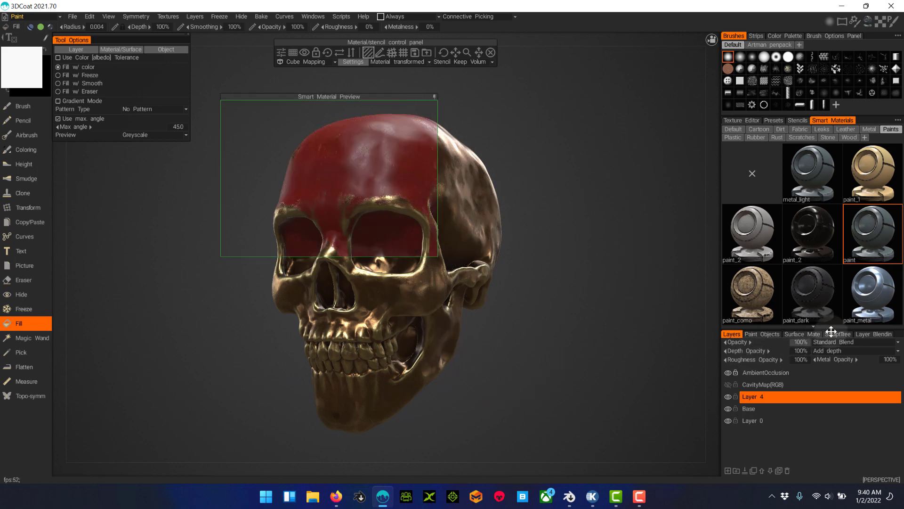
left_click(759, 243)
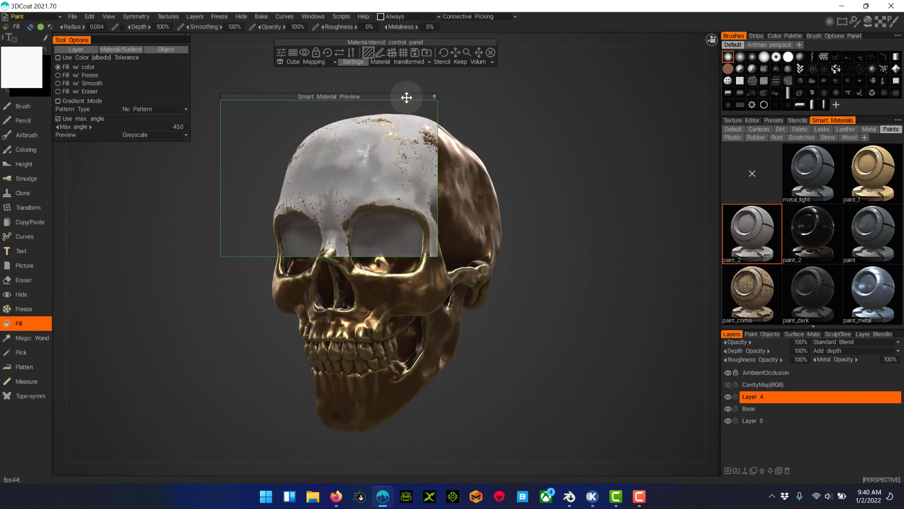
left_click_drag(410, 94, 406, 143)
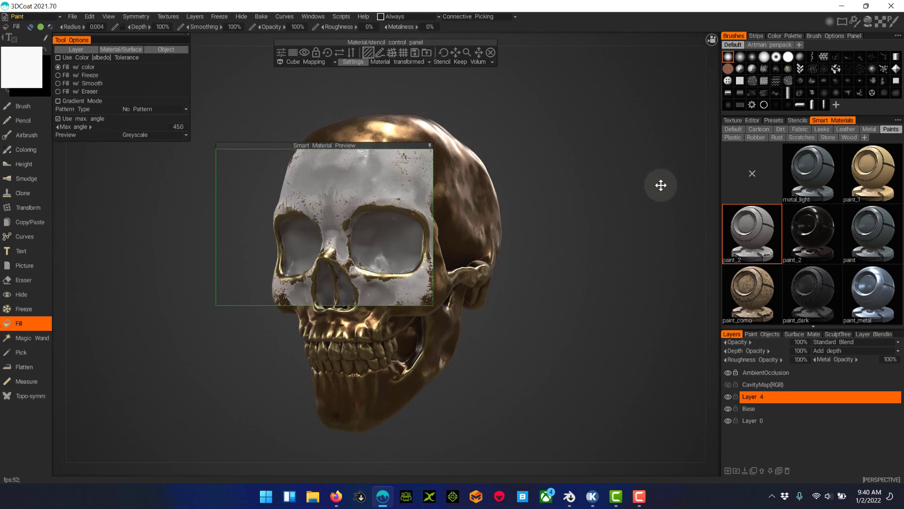
Choose the metal_light smart material, collapse the preview, and fill the skull with it on Layer 4
left_click(819, 173)
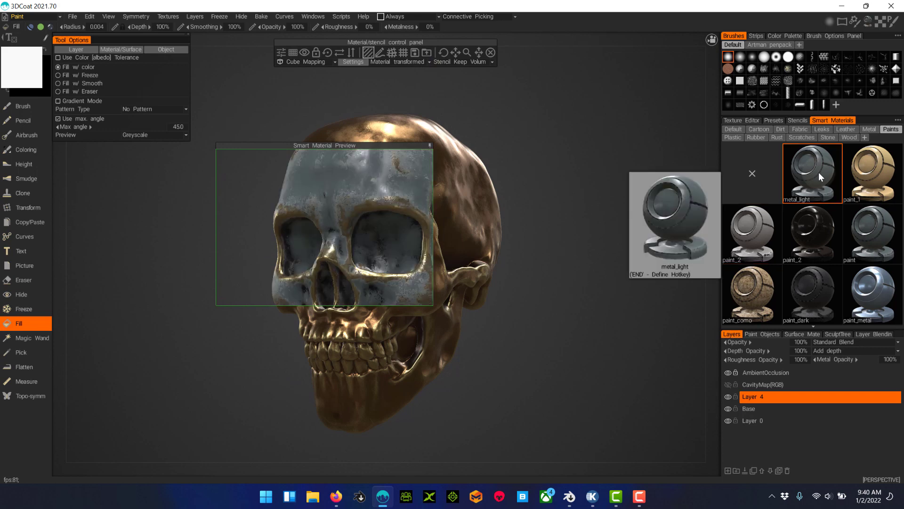
left_click_drag(402, 145, 398, 90)
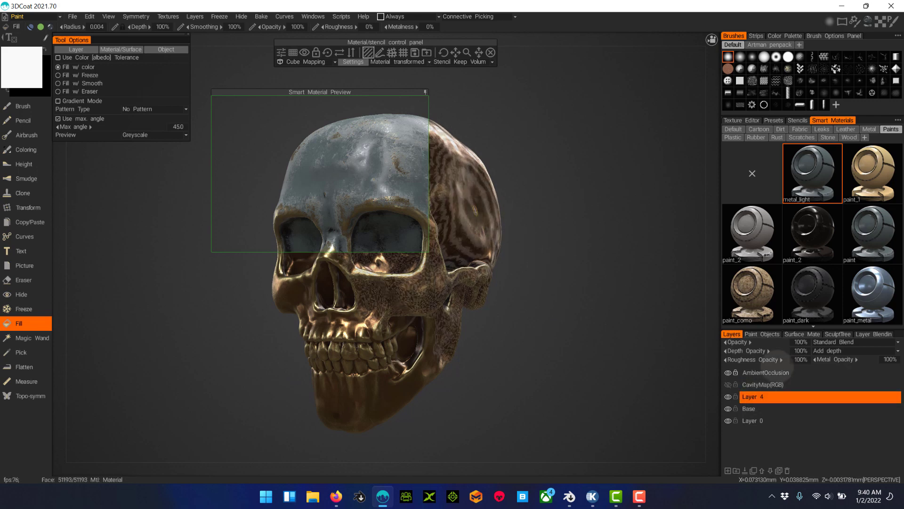
left_click(425, 92)
left_click_drag(554, 360, 533, 360)
left_click_drag(575, 380, 550, 357)
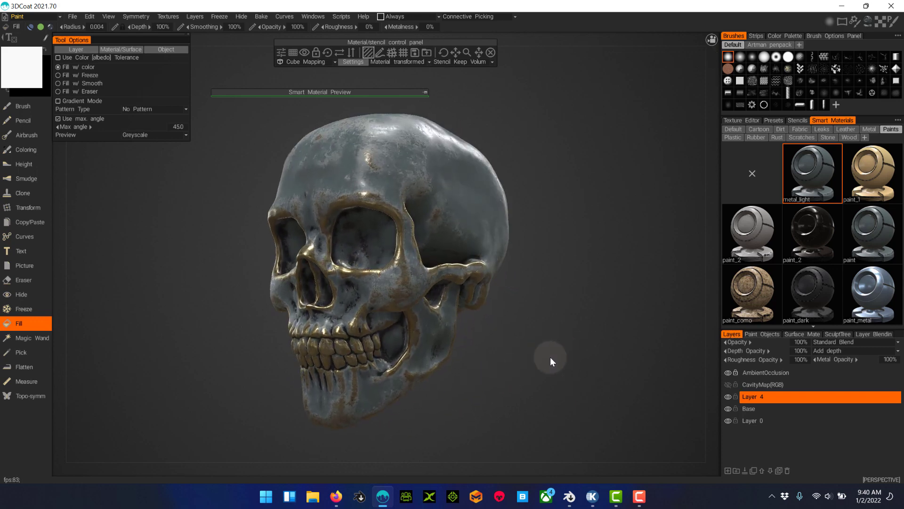
Try a crimson color with hue 338, saturation 89% and lightness 50% on metal_light's metal layer, discarding the material edits
double_click(816, 175)
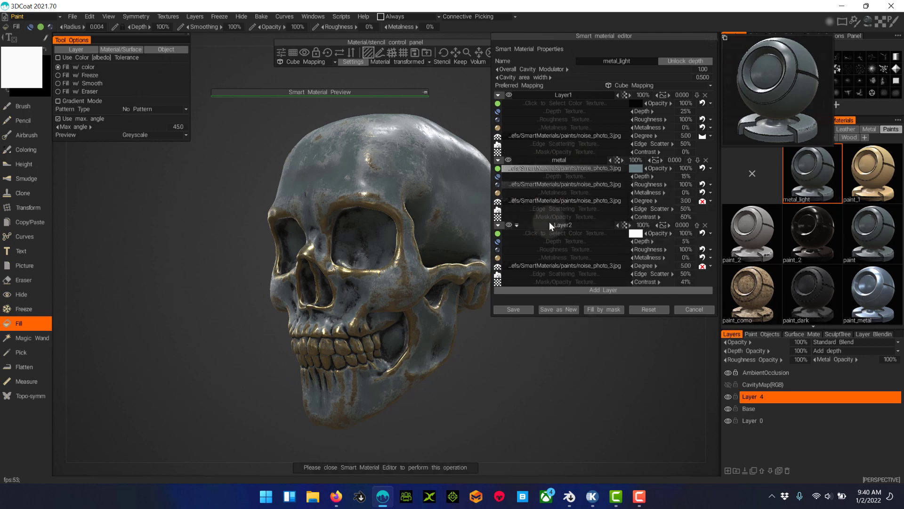
left_click(425, 92)
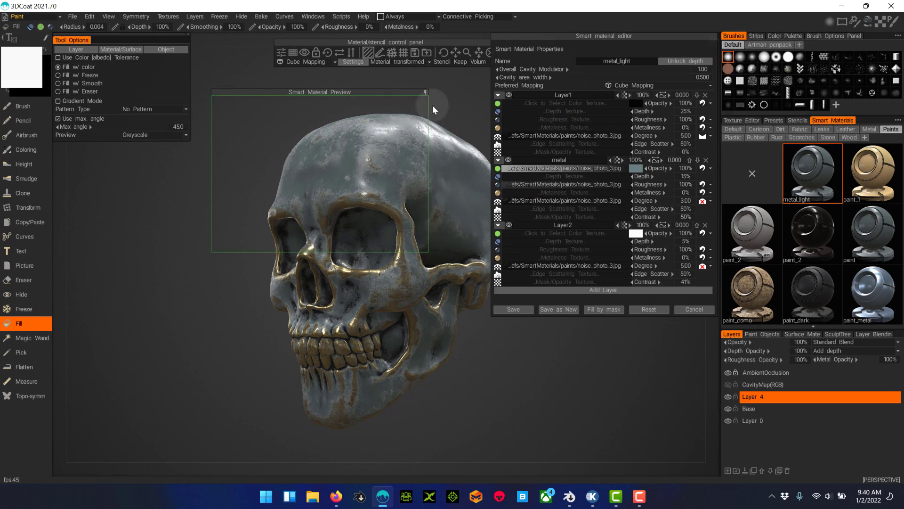
left_click(638, 168)
left_click_drag(434, 194, 455, 180)
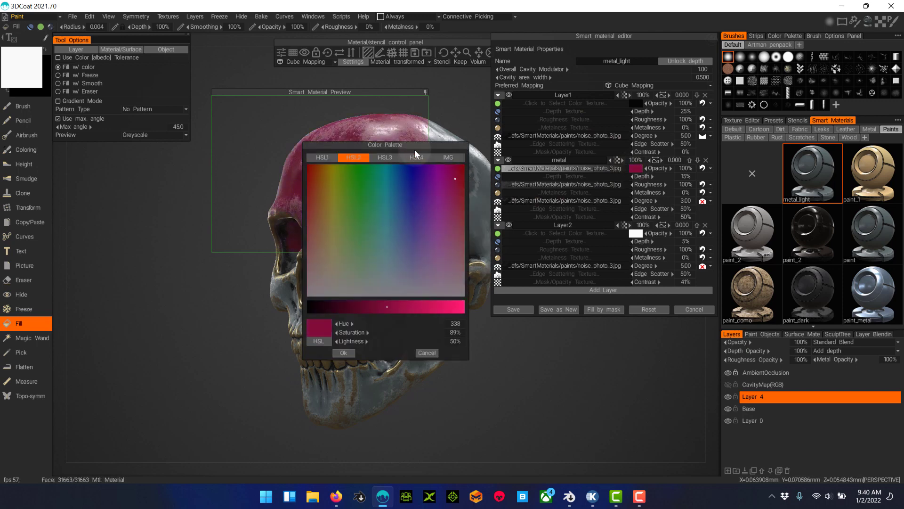
left_click_drag(417, 148, 548, 236)
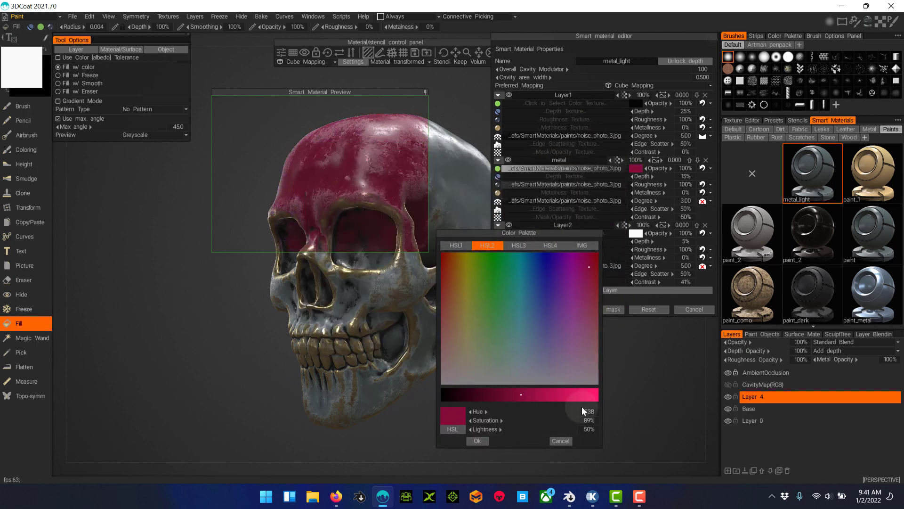
left_click(561, 441)
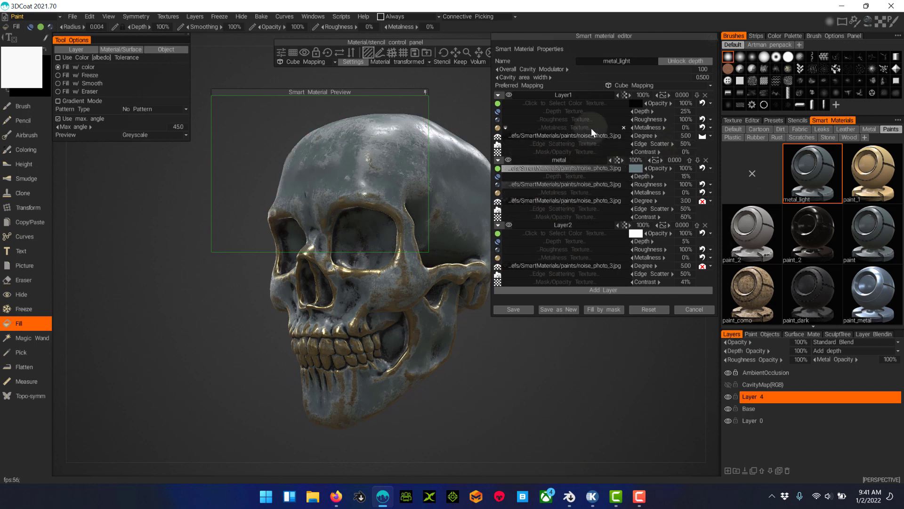
left_click(694, 308)
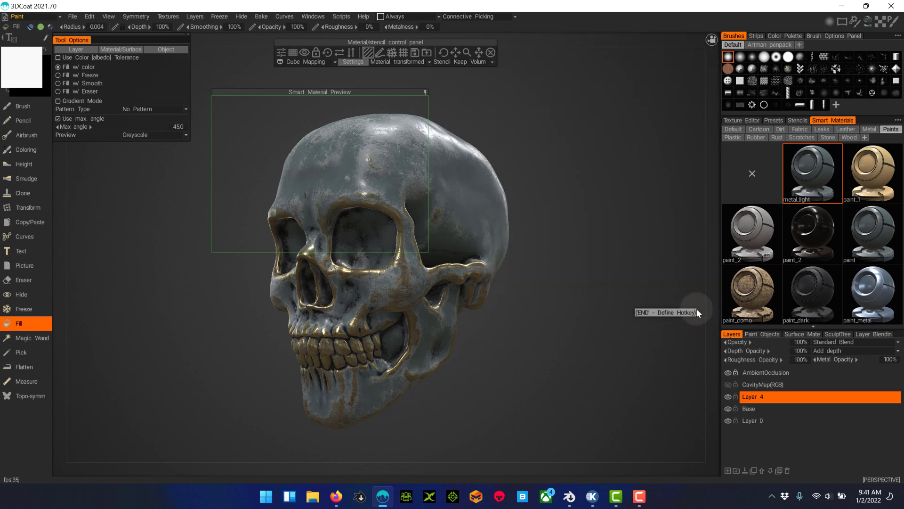
left_click(425, 92)
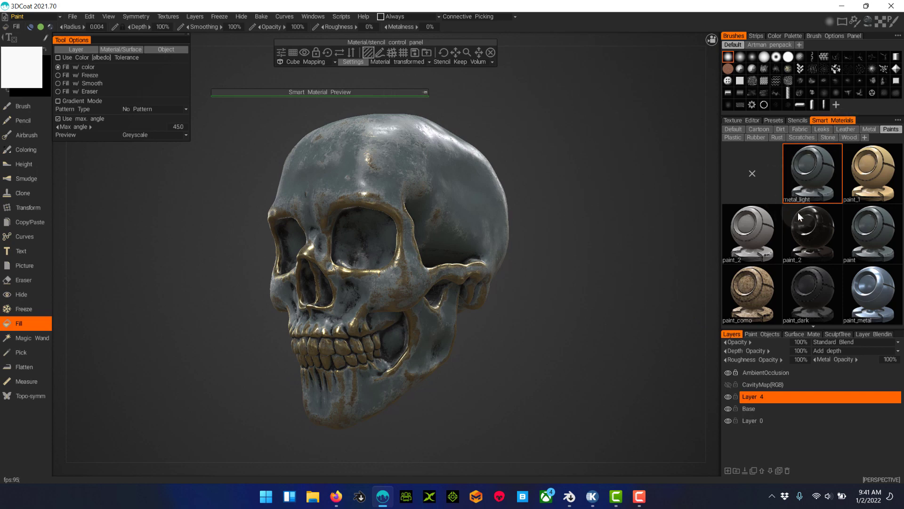
Add a new layer above Layer 4 and preview the leaks_blobs smart material from the Leaks category on the upper skull
left_click(823, 130)
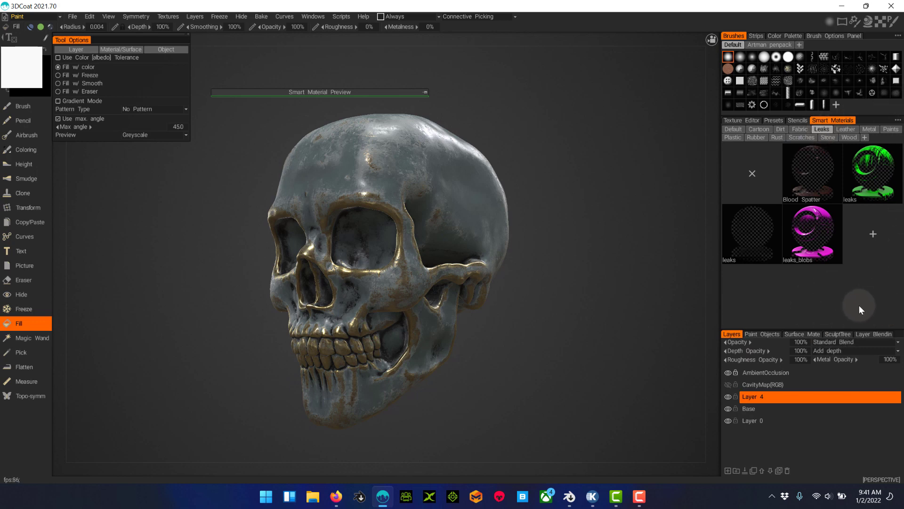
left_click(426, 91)
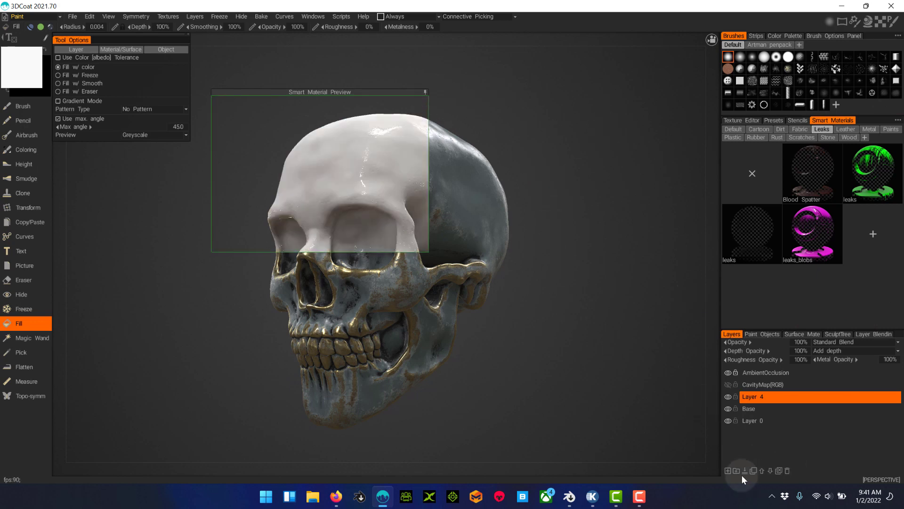
left_click(727, 471)
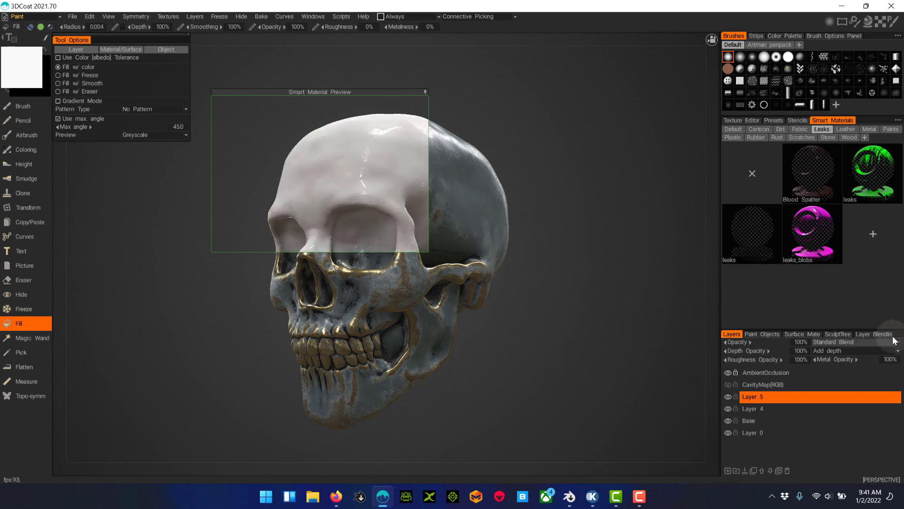
left_click(815, 234)
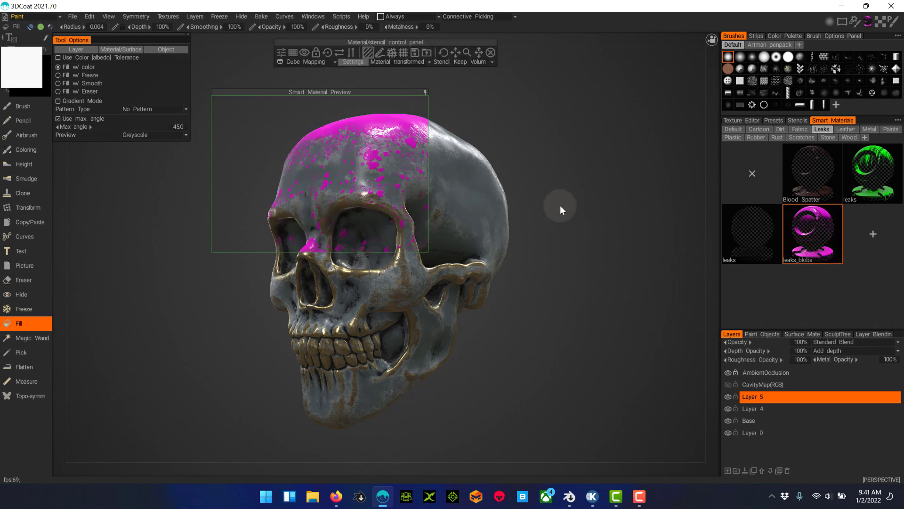
left_click_drag(560, 205, 611, 219)
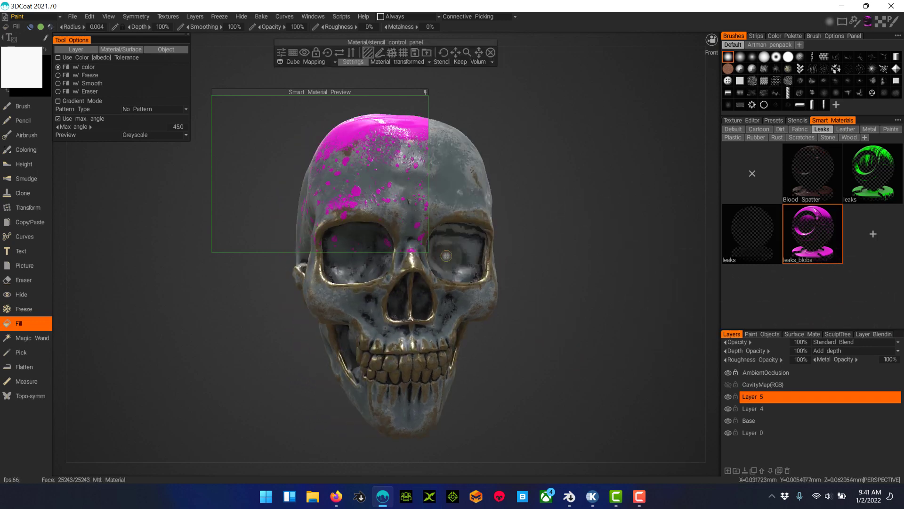
left_click_drag(671, 355, 545, 349)
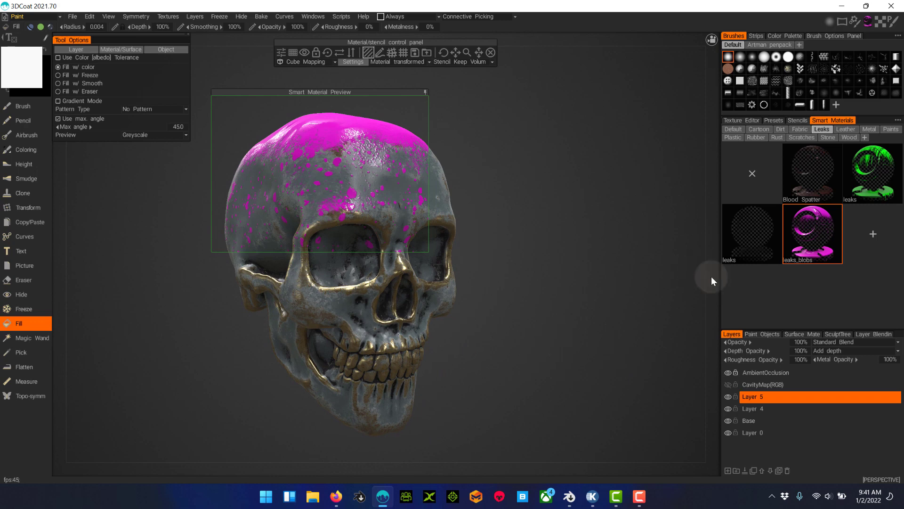
Try a dark red color with hue 3.22, saturation 98% and lightness 34% on leaks_blobs, discarding the material edits
double_click(827, 256)
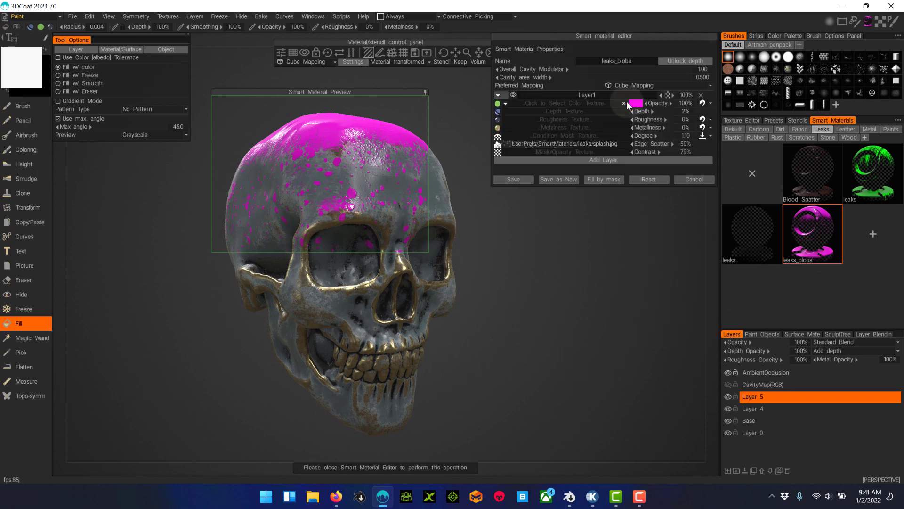
left_click(640, 104)
left_click_drag(436, 215, 314, 189)
left_click_drag(390, 307, 361, 307)
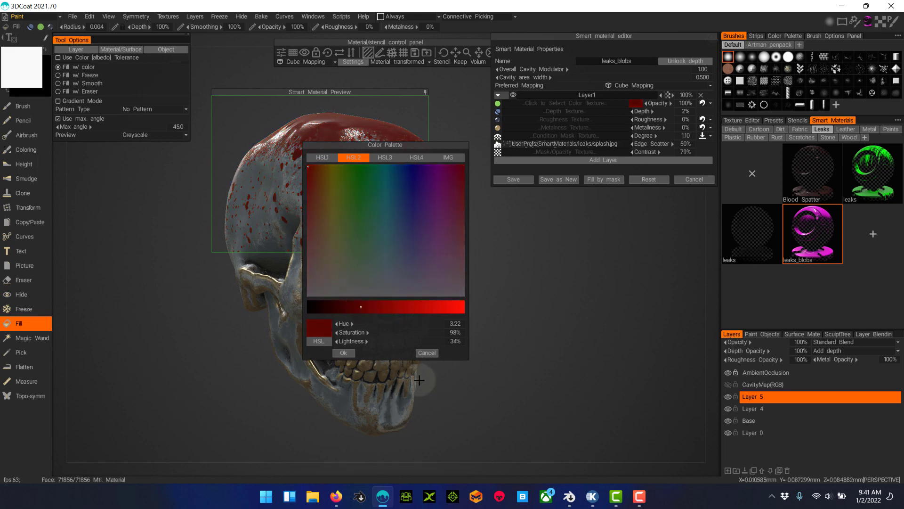
left_click_drag(419, 147, 569, 196)
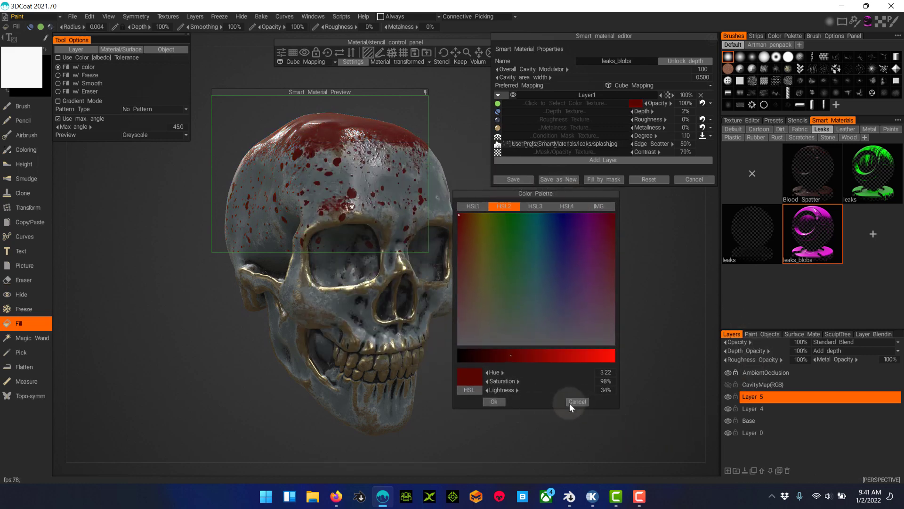
left_click(581, 402)
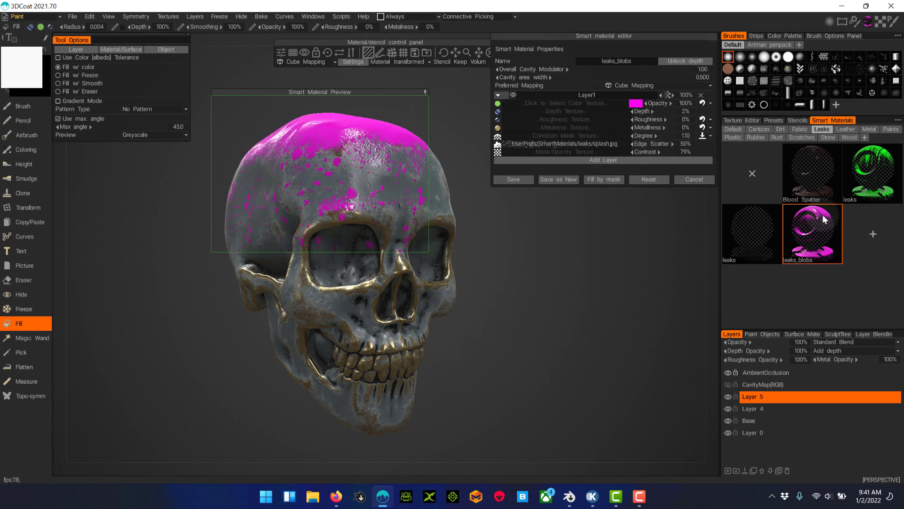
left_click(815, 180)
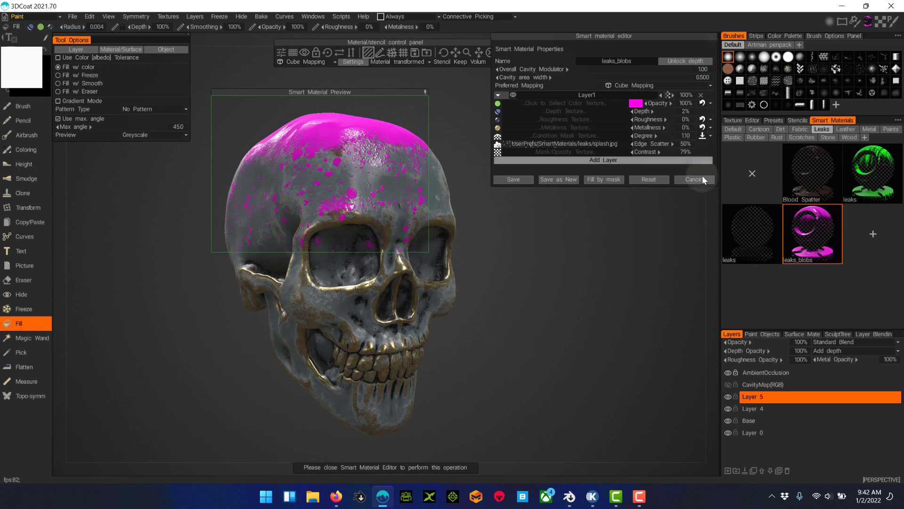
left_click(699, 179)
Choose the Blood Spatter smart material, check its properties, fill the skull with it on Layer 5, and collapse the material preview
left_click(817, 165)
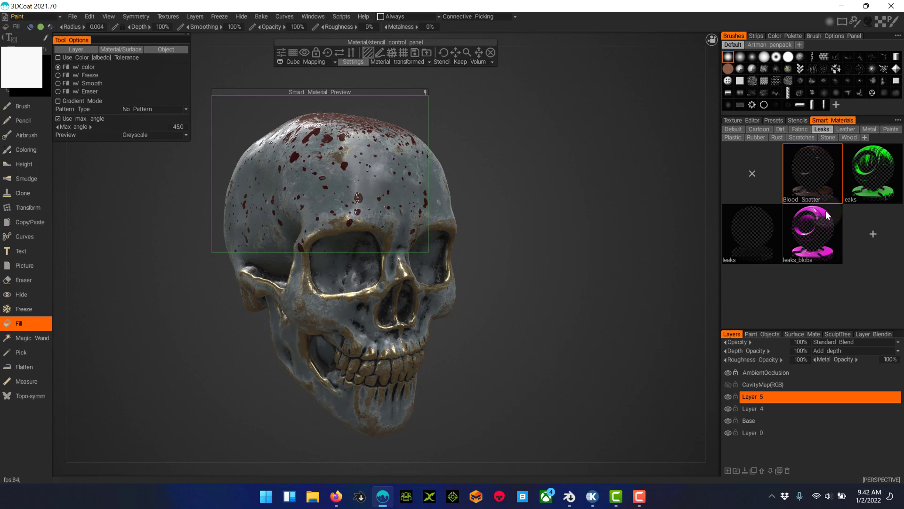
double_click(810, 183)
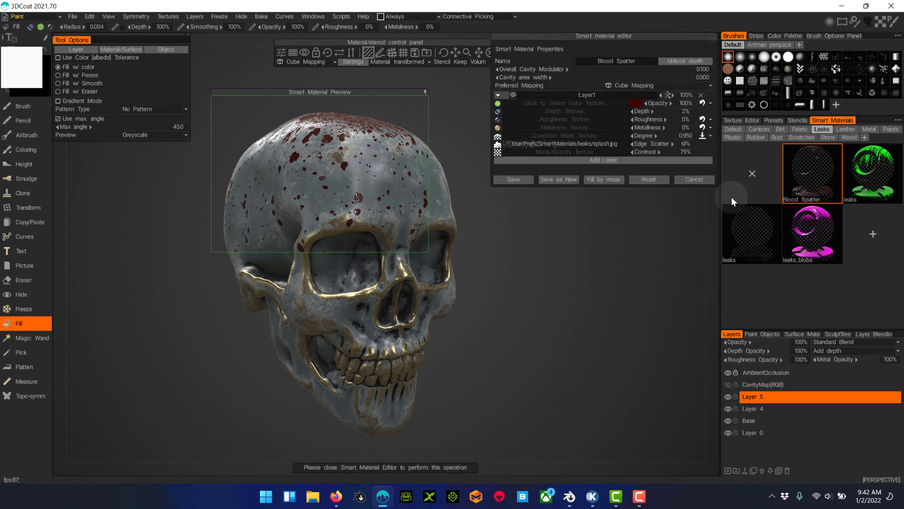
left_click(694, 179)
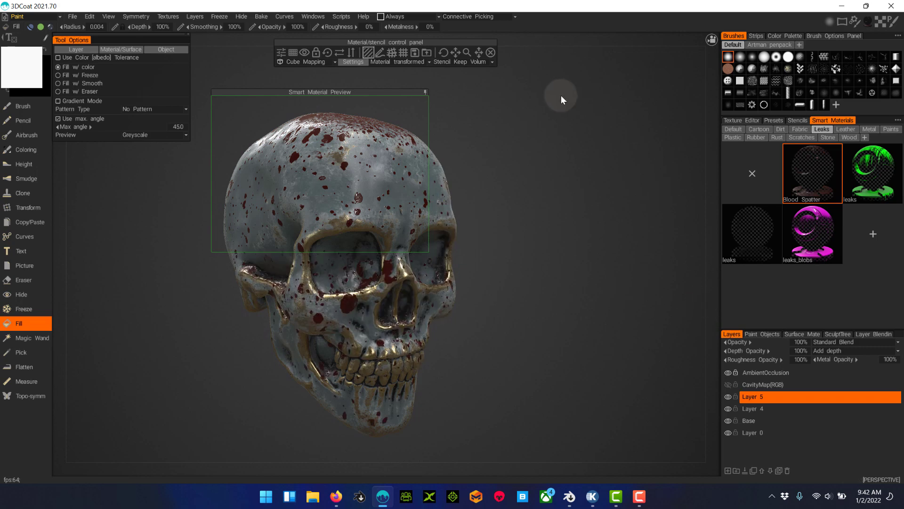
left_click(425, 91)
left_click_drag(652, 238, 617, 333)
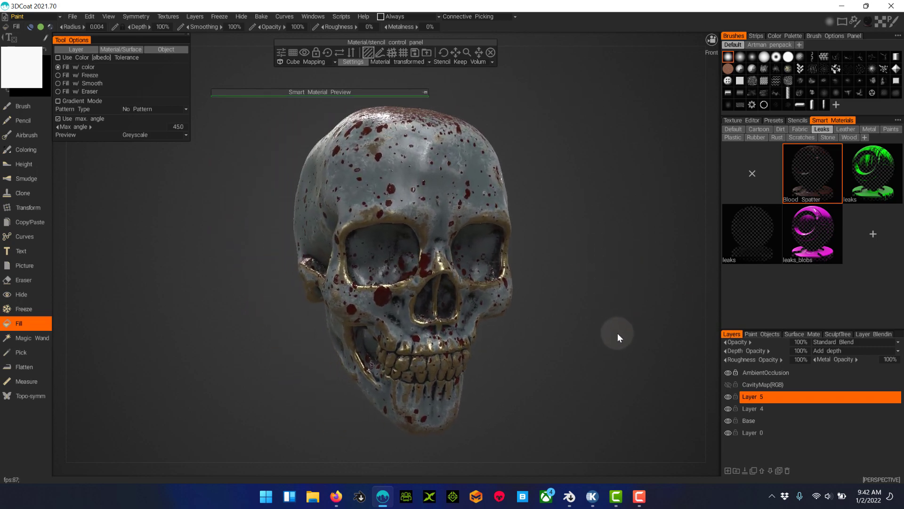
Erase the blood spatter inside the skull's eye sockets on Layer 5
right_click_drag(617, 333, 620, 347)
left_click(17, 283)
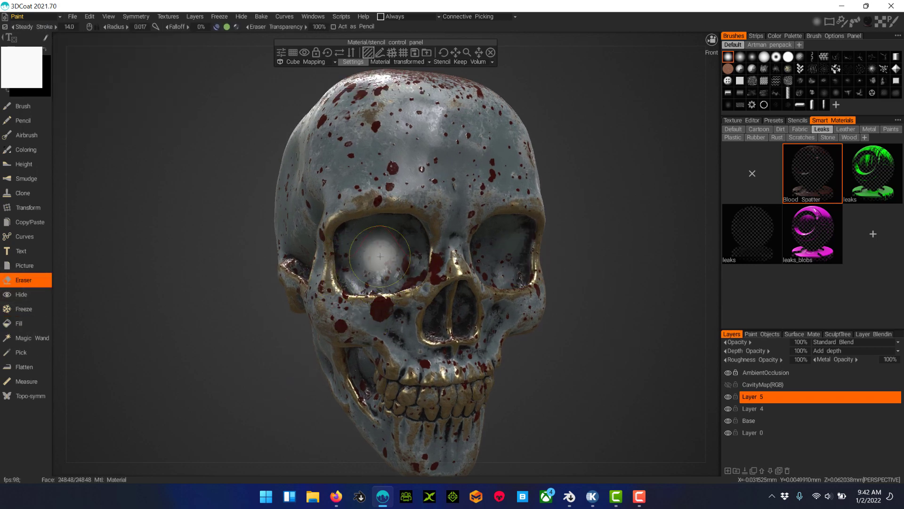
mouse_move(409, 252)
left_mouse_down()
mouse_move(375, 273)
mouse_move(355, 253)
mouse_move(372, 260)
mouse_move(400, 247)
mouse_move(411, 260)
left_mouse_up()
mouse_move(590, 340)
left_mouse_down()
mouse_move(620, 356)
mouse_move(635, 345)
mouse_move(566, 337)
left_mouse_up()
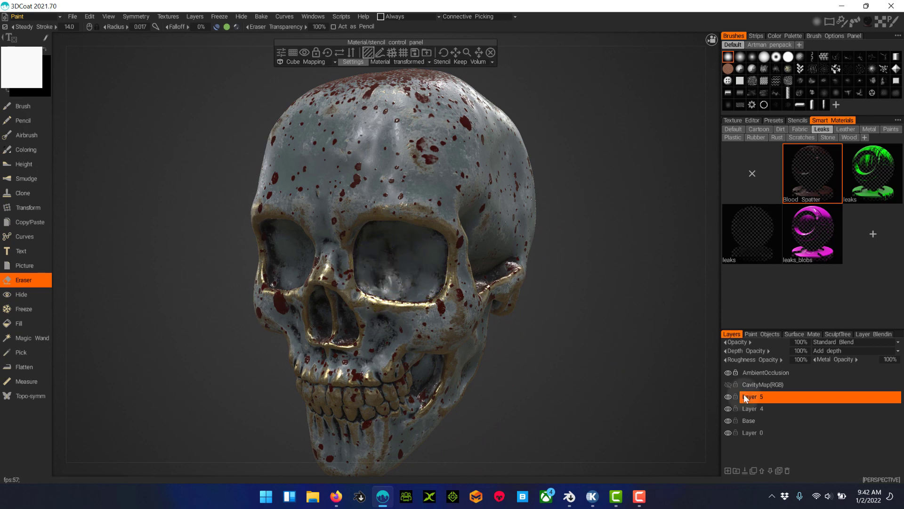
Try erasing the metal_light paint on Layer 4 across the cheekbone beside the nose, and undo the stroke
left_click(756, 409)
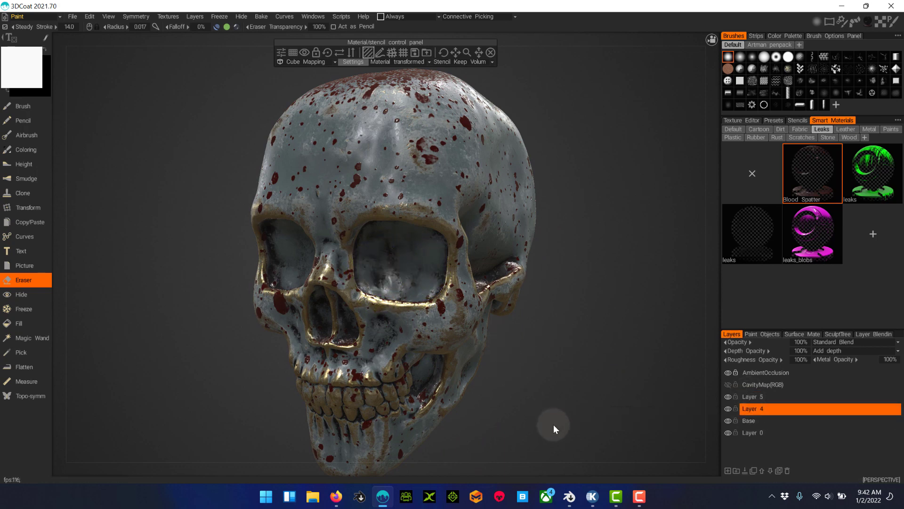
left_click_drag(554, 425, 559, 410)
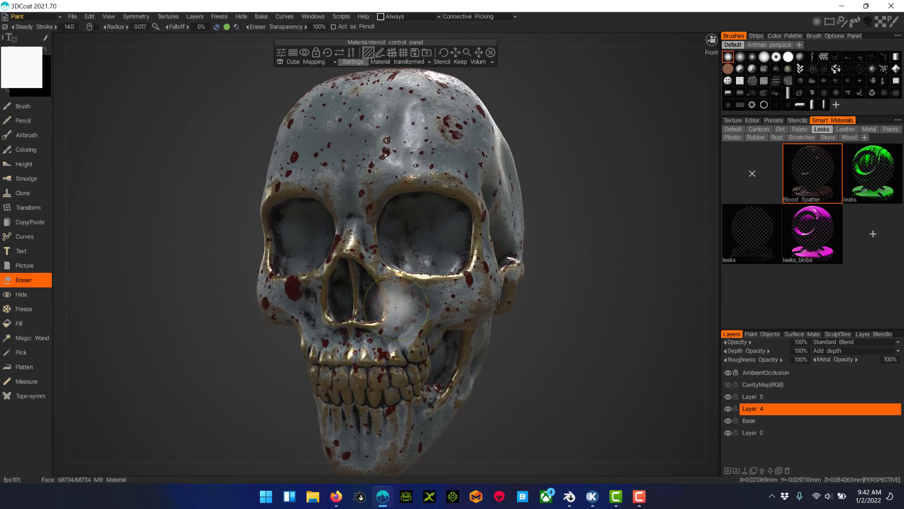
left_click_drag(398, 304, 400, 326)
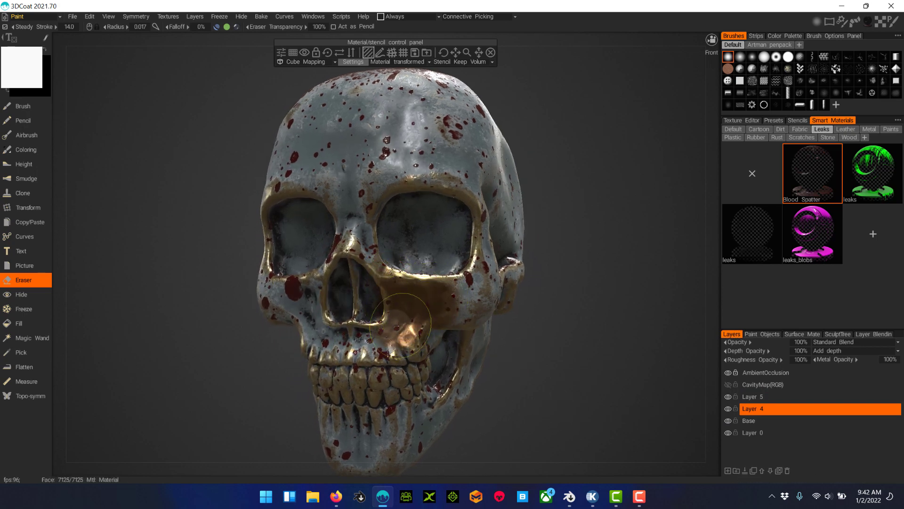
left_click(95, 29)
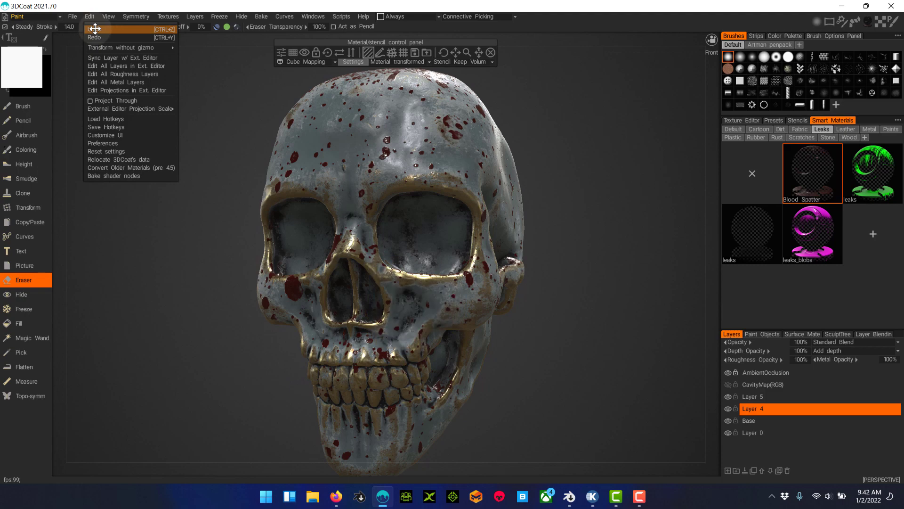
left_click_drag(584, 242, 614, 313)
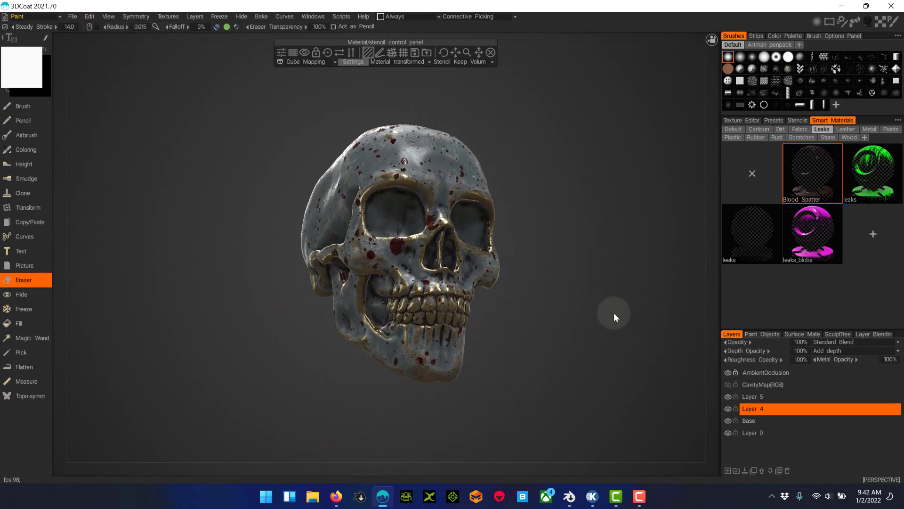
Make Layer 5 active again and add a new layer above it
left_click(766, 397)
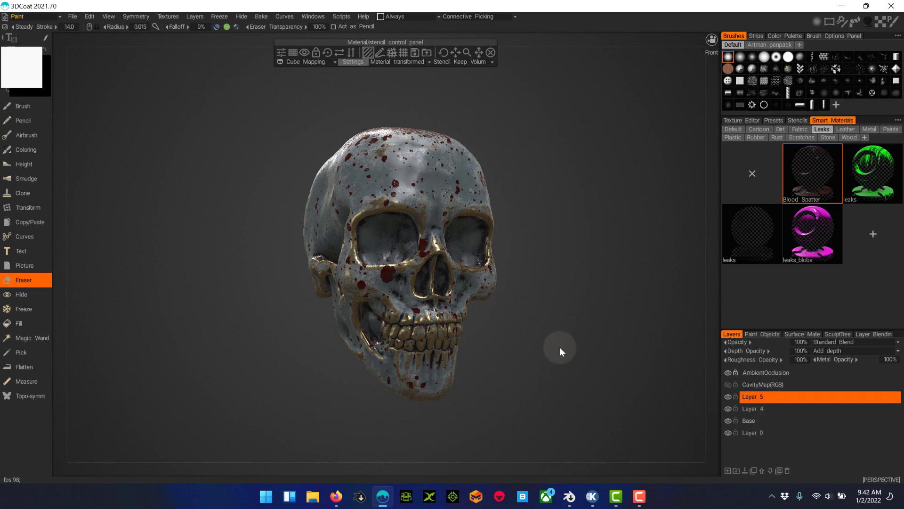
left_click_drag(559, 346, 603, 357)
scroll(549, 306, "up", 3)
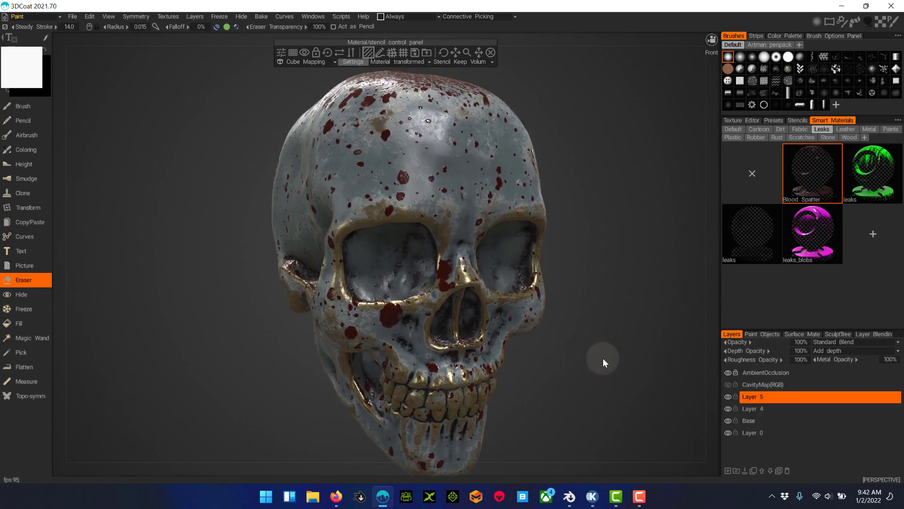
middle_click_drag(621, 373, 599, 362)
scroll(573, 313, "down", 1)
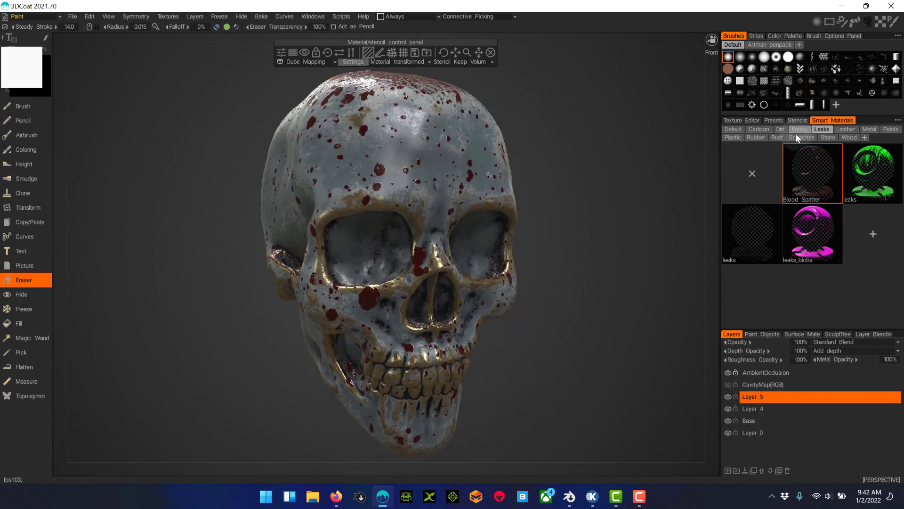
left_click(728, 470)
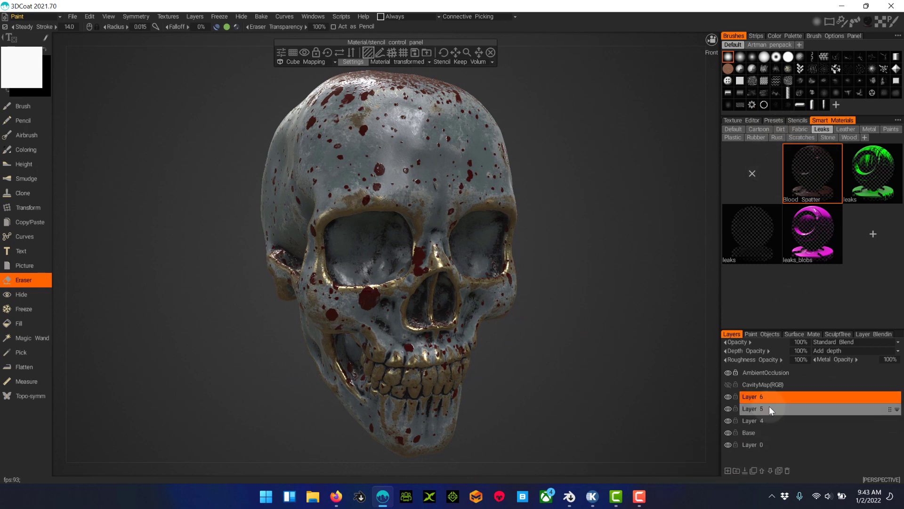
Preview the dirt_1, dirt_2 and dirt_3 smart materials on the skull for a fill, returning to the second dirt_2
left_click(783, 129)
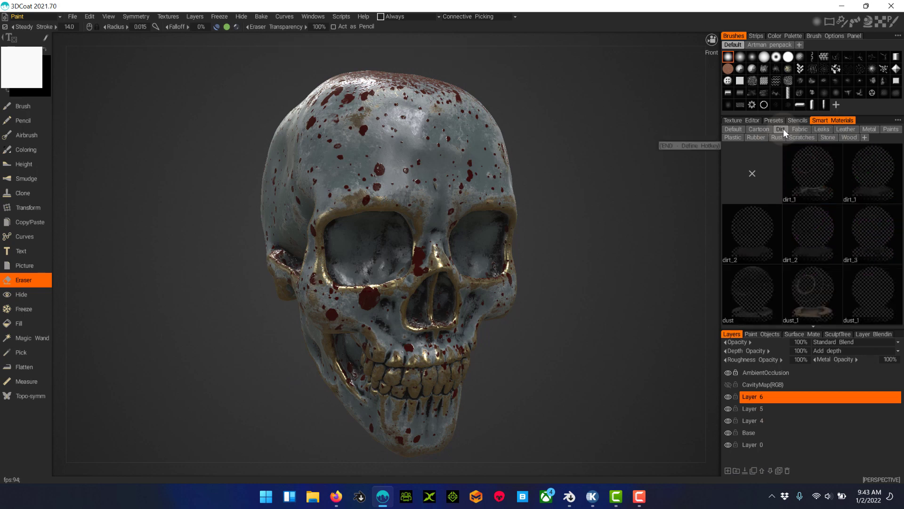
left_click(818, 170)
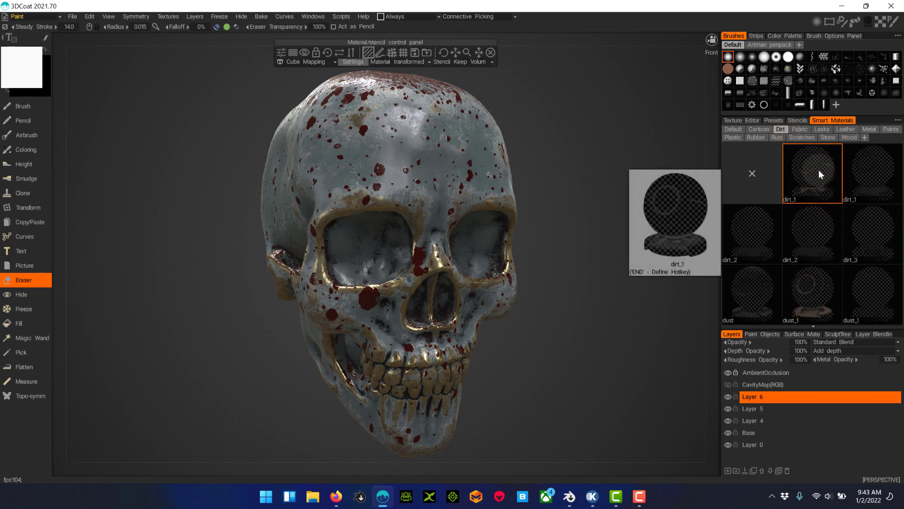
left_click(32, 323)
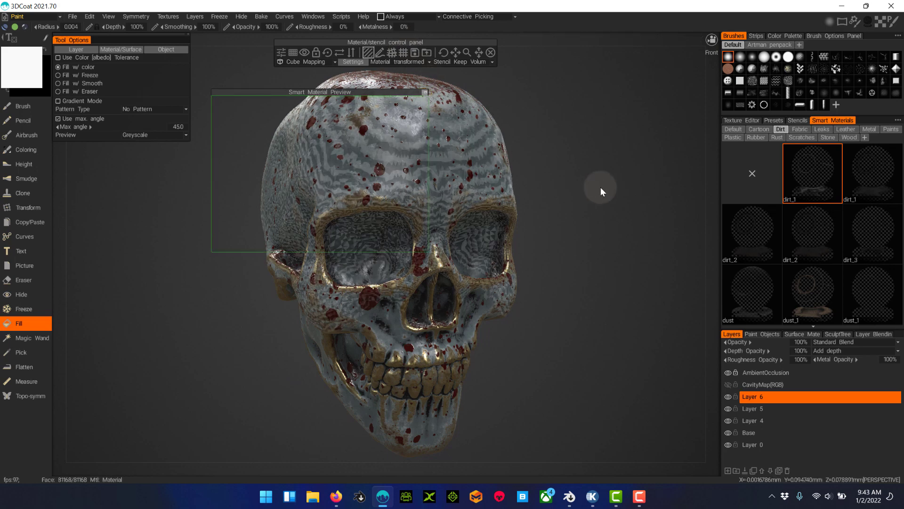
right_click_drag(614, 343, 595, 287)
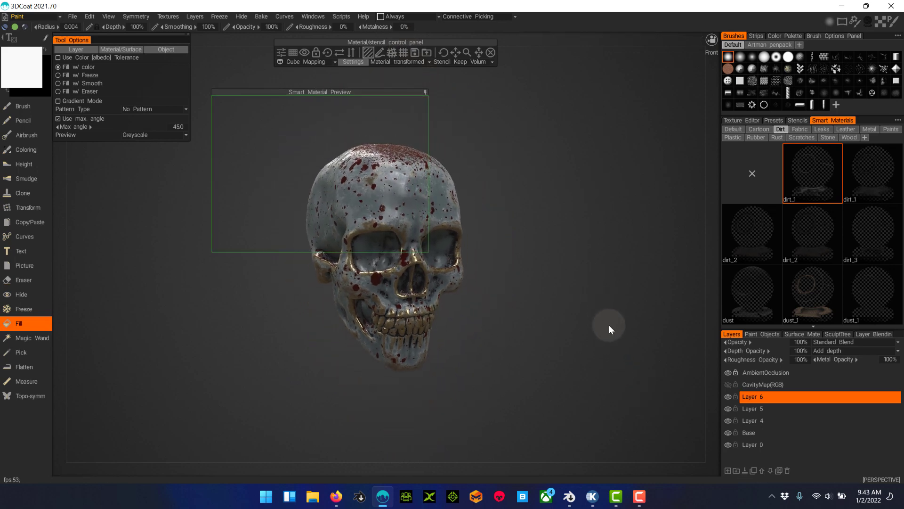
middle_click_drag(609, 325, 566, 273)
left_click(878, 172)
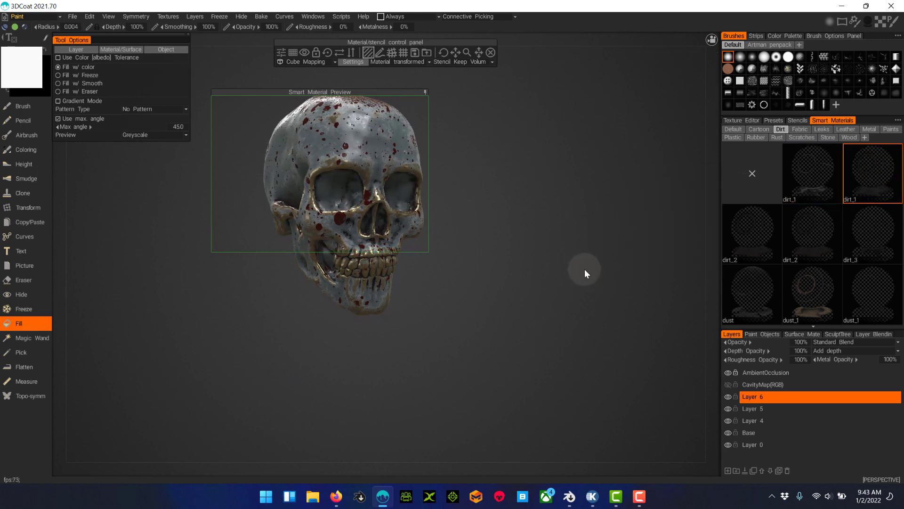
left_click(755, 236)
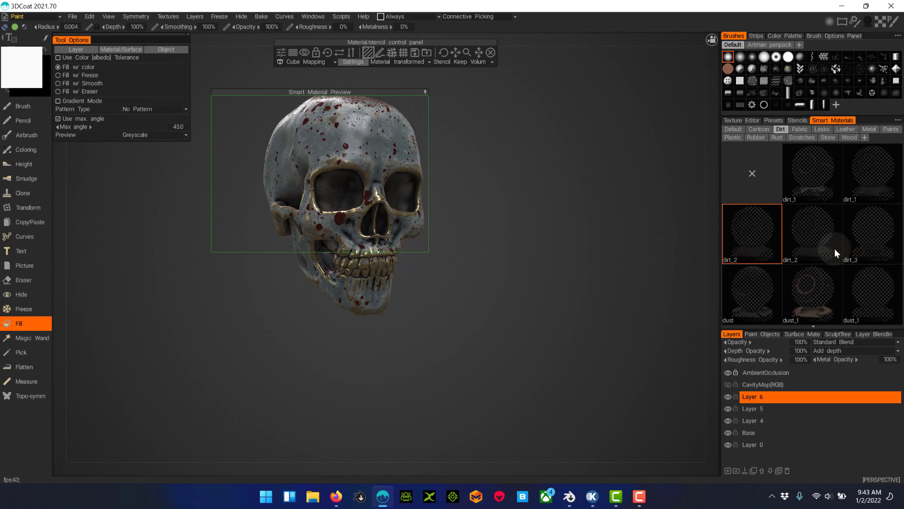
left_click(815, 238)
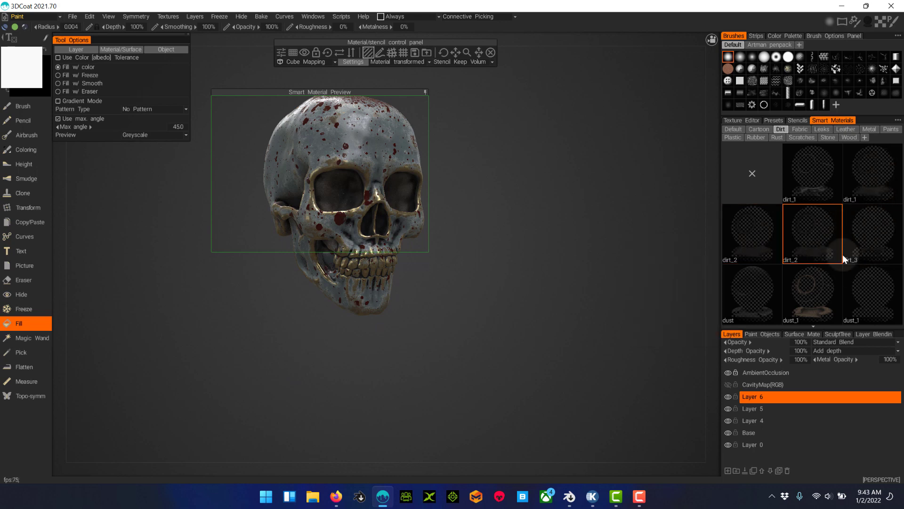
left_click(878, 236)
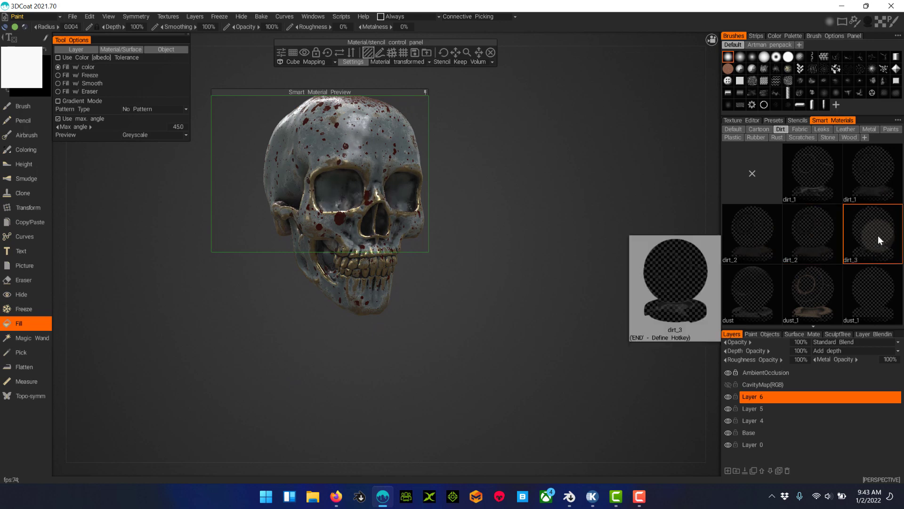
left_click(796, 239)
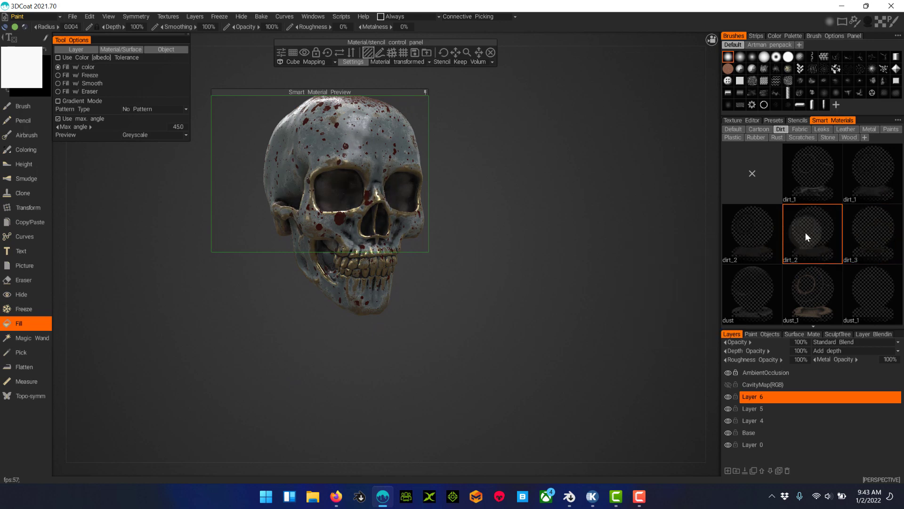
Choose the second dirt_1 smart material for the fill and preview it on the skull's face and side
left_click(875, 167)
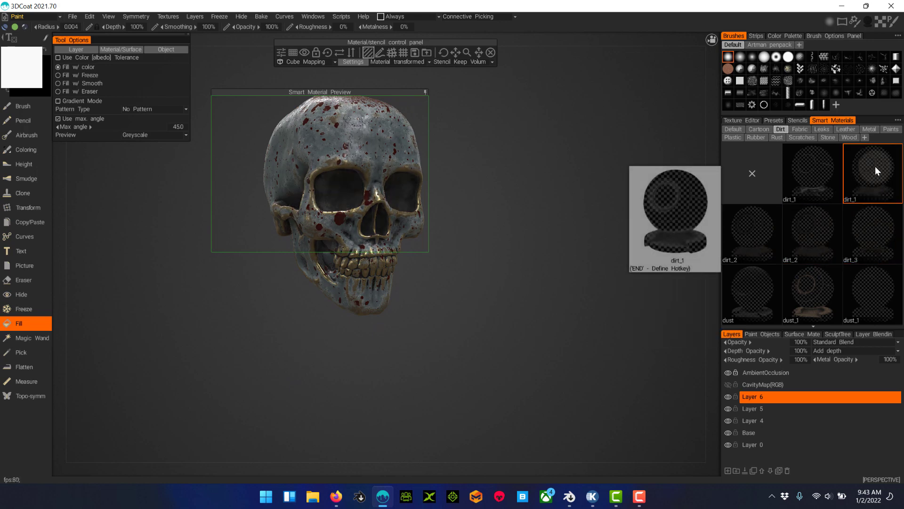
scroll(522, 196, "up", 5)
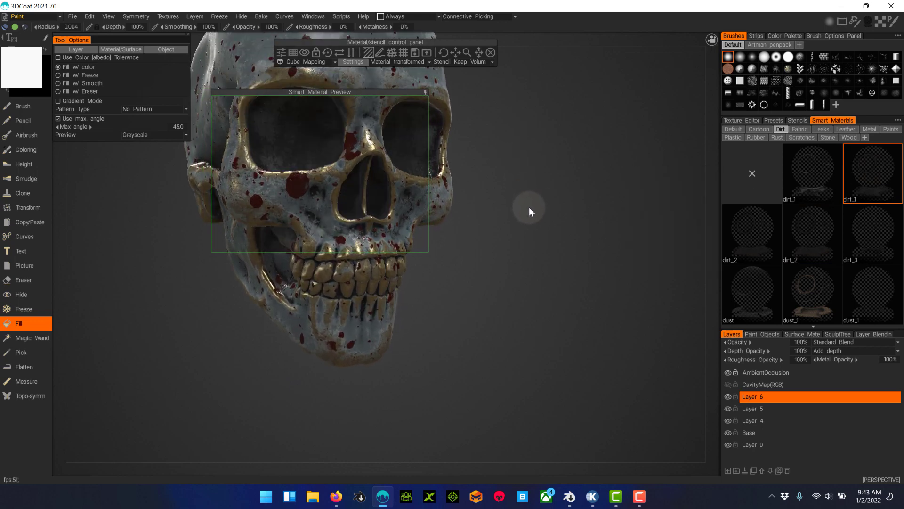
left_click_drag(530, 207, 552, 219)
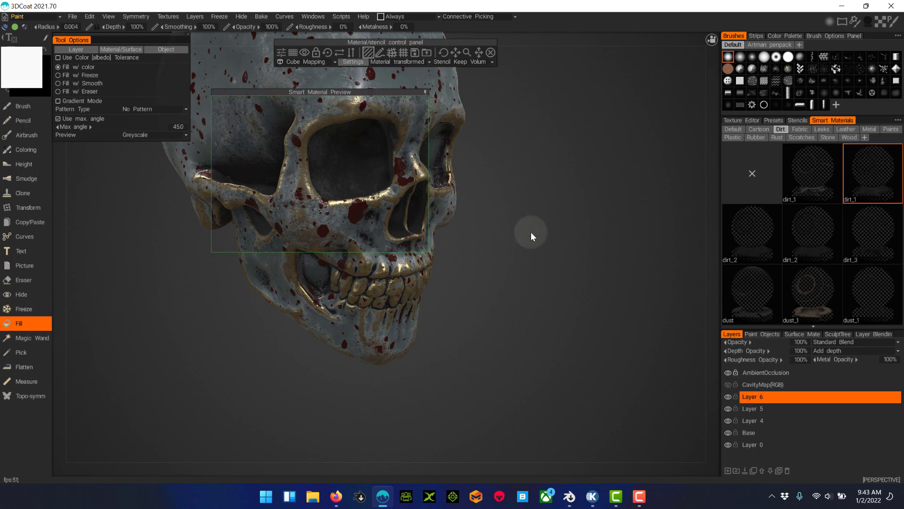
left_click_drag(525, 121, 539, 181)
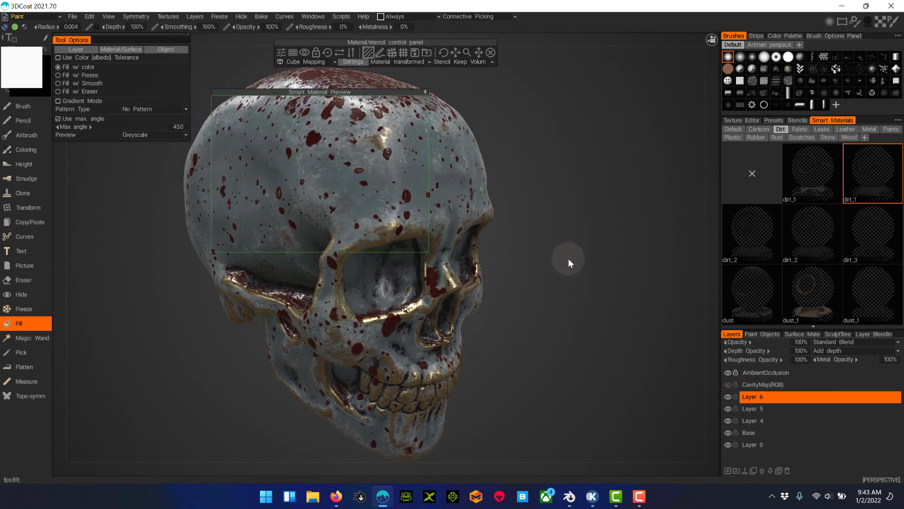
right_click_drag(565, 196, 570, 214)
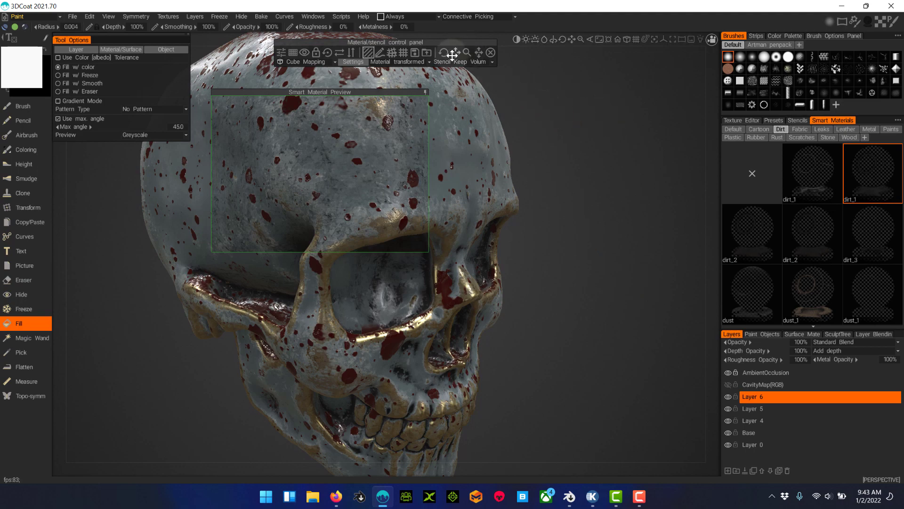
Try adjusting the scale and placement of the dirt_1 material on the skull, undoing after each attempt
mouse_move(467, 55)
left_mouse_down()
mouse_move(475, 52)
mouse_move(462, 62)
left_mouse_up()
left_click_drag(466, 55, 467, 53)
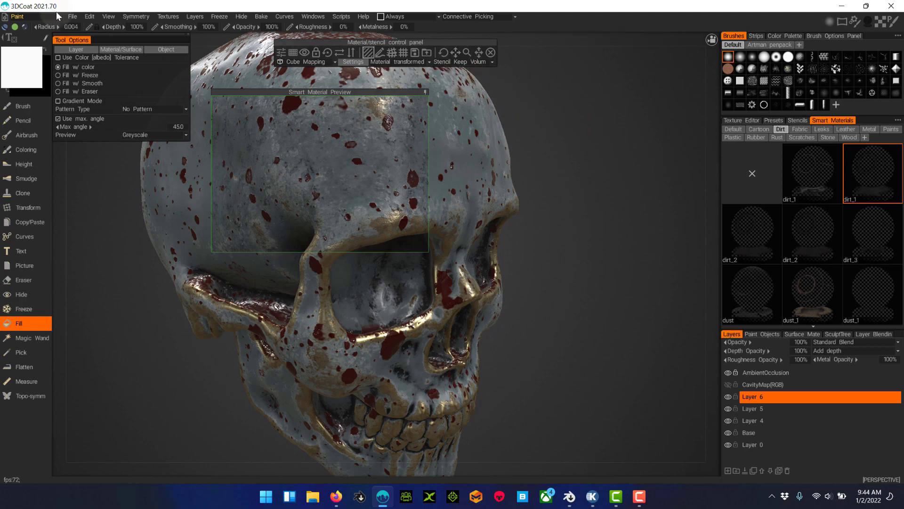
left_click(89, 18)
left_click(93, 28)
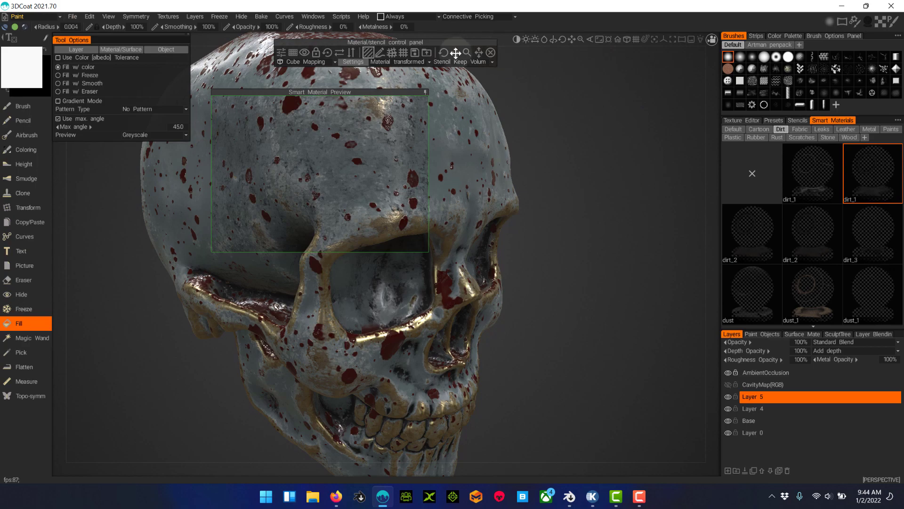
mouse_move(455, 52)
left_mouse_down()
mouse_move(469, 51)
mouse_move(455, 53)
left_mouse_up()
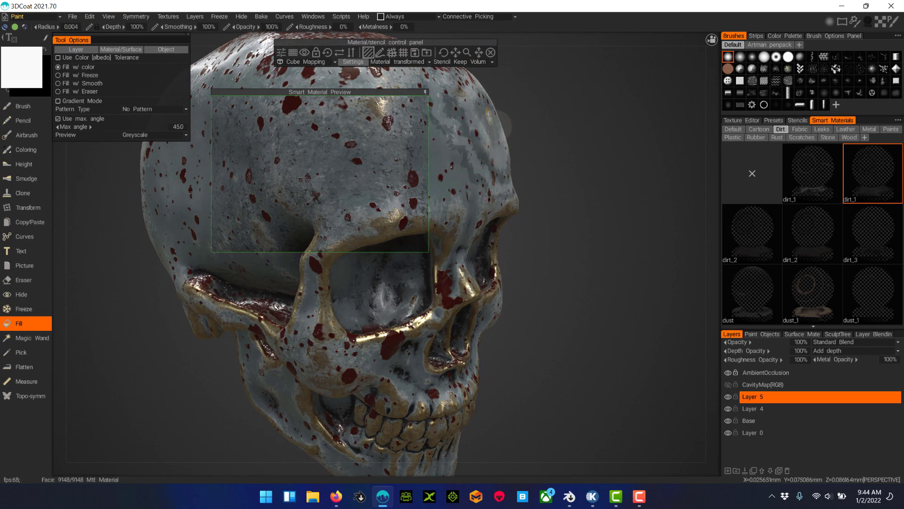
left_click(89, 17)
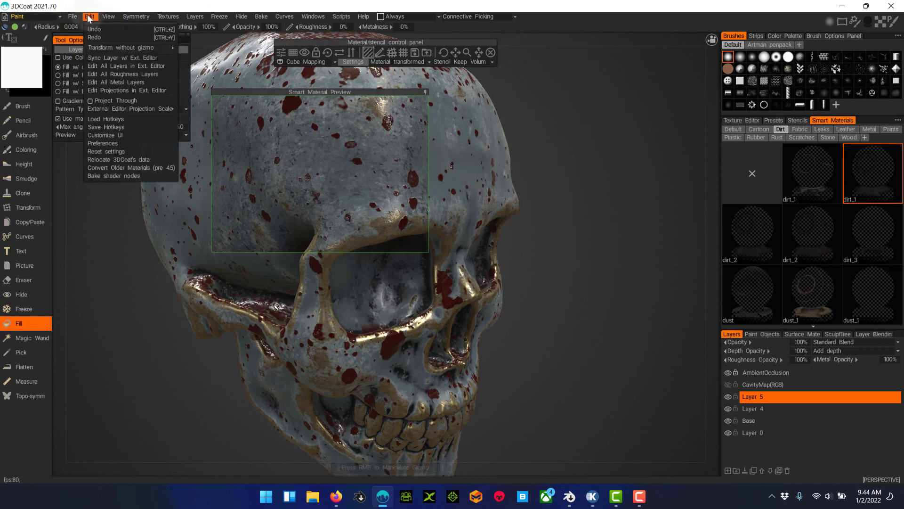
left_click(92, 29)
Replace the blood spatter on Layer 5 with a fill of the second dirt_1 smart material, using undo and toggling the layer's visibility
scroll(653, 213, "down", 5)
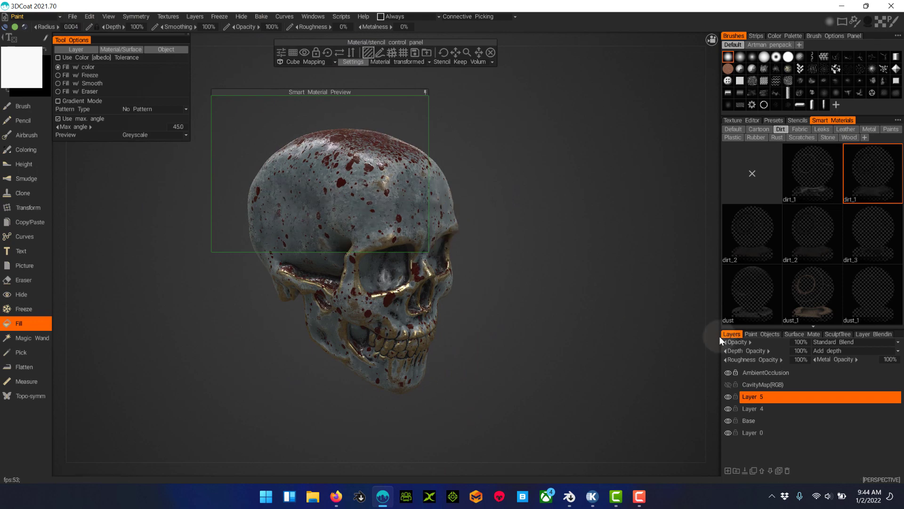
left_click(448, 195)
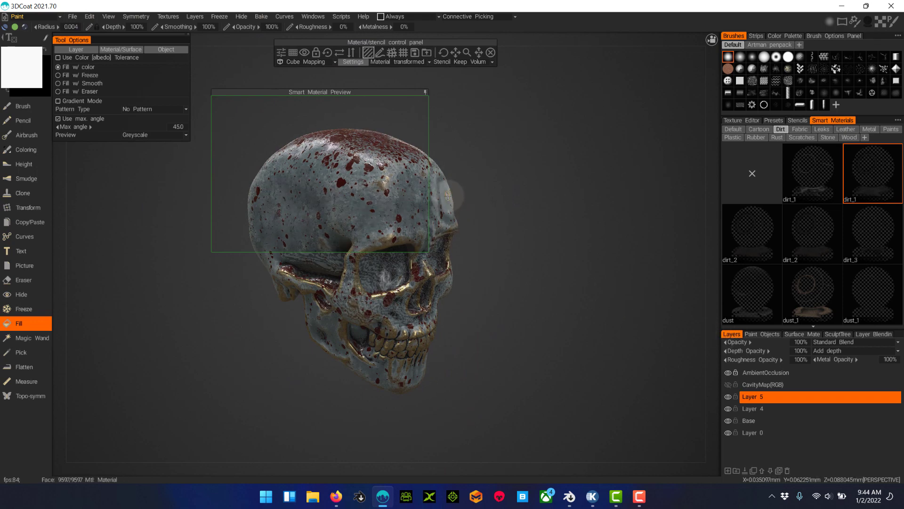
key("ctrl+z")
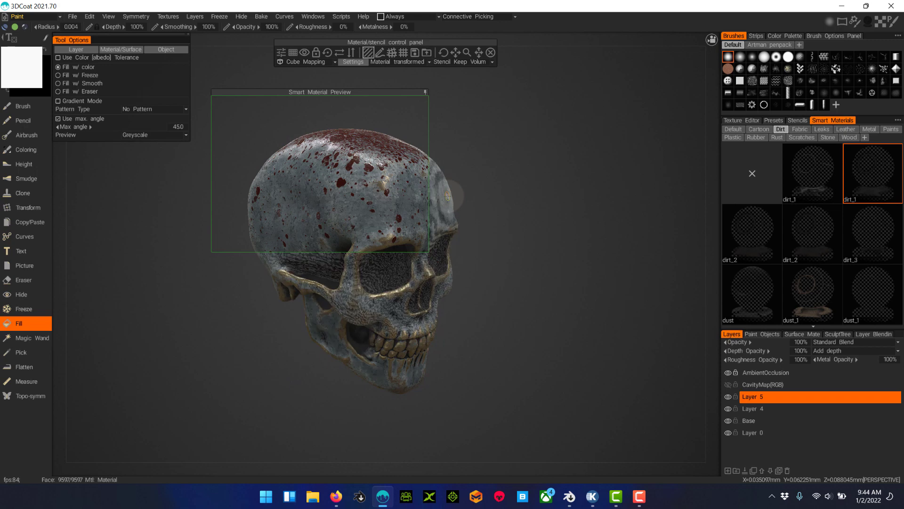
key("ctrl+z")
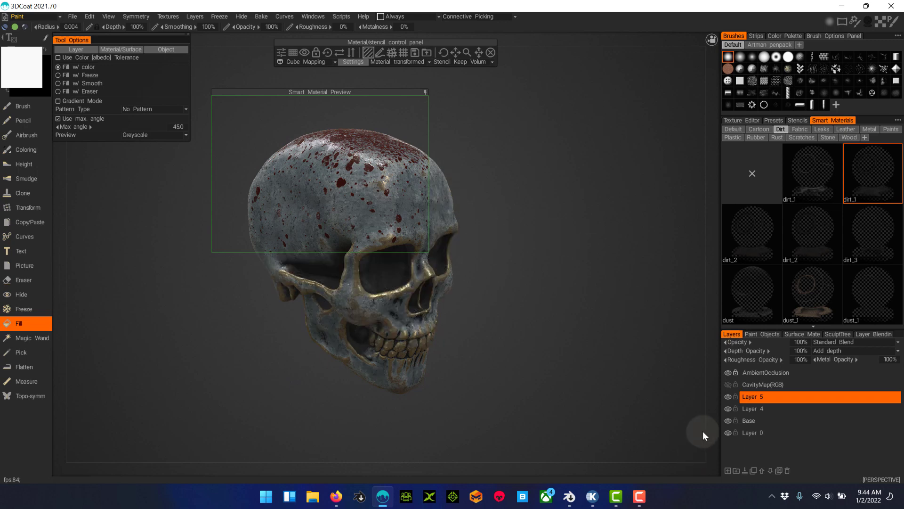
left_click(728, 397)
left_click(728, 397)
left_click(90, 16)
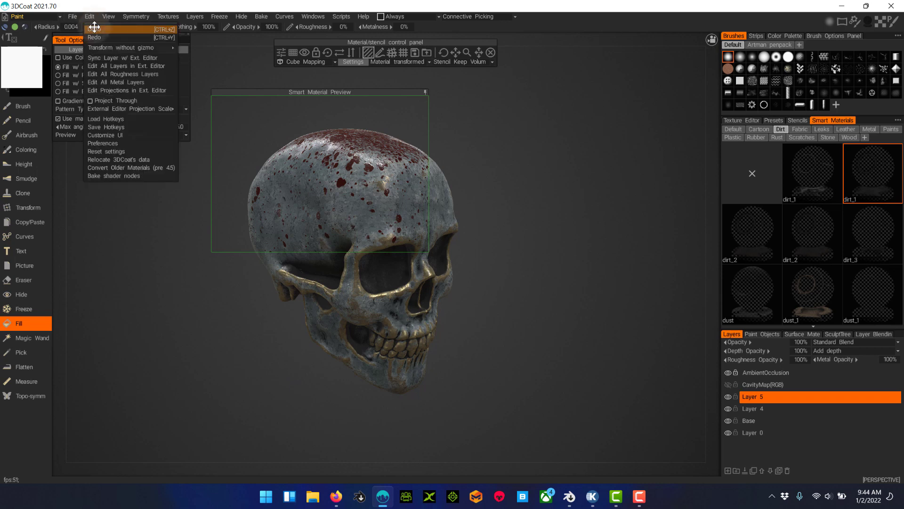
left_click(95, 28)
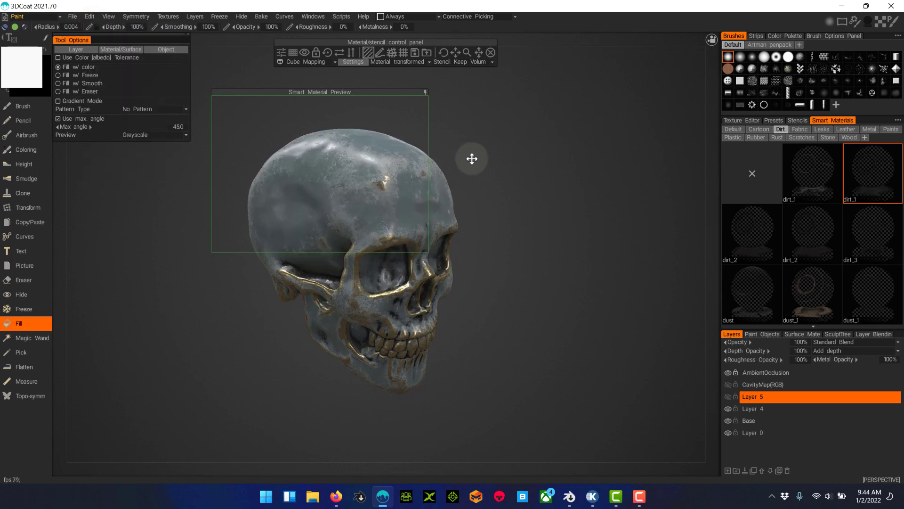
left_click(93, 16)
left_click(100, 31)
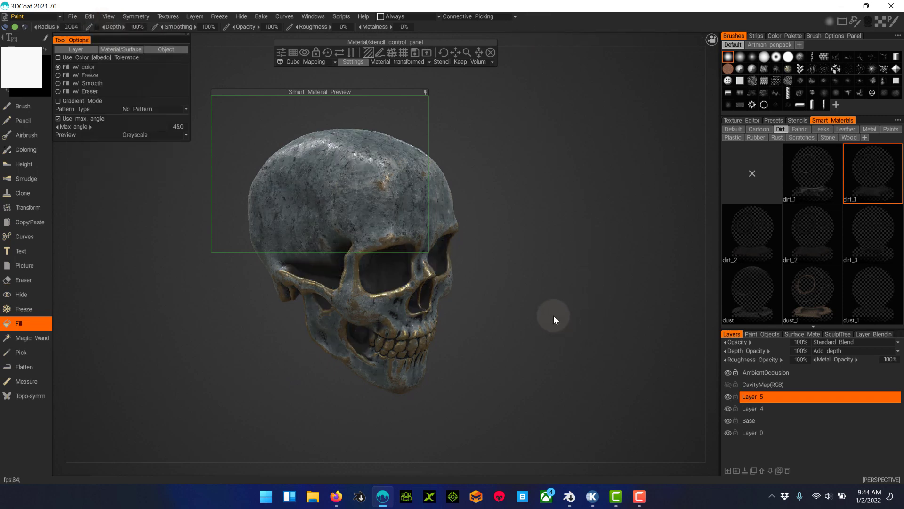
Compare the skull with and without Layer 5's dirt, and turn off the smart material preview
scroll(552, 317, "down", 1)
scroll(550, 319, "up", 2)
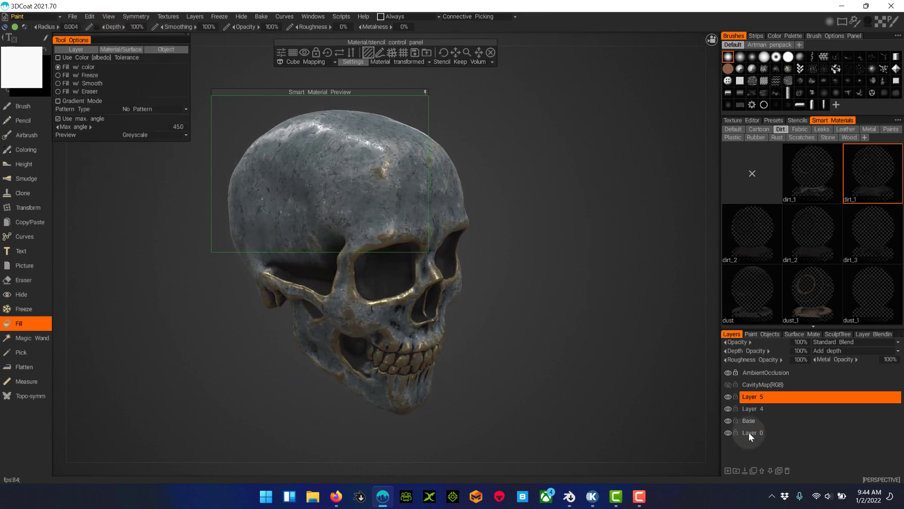
left_click(728, 397)
left_click(728, 397)
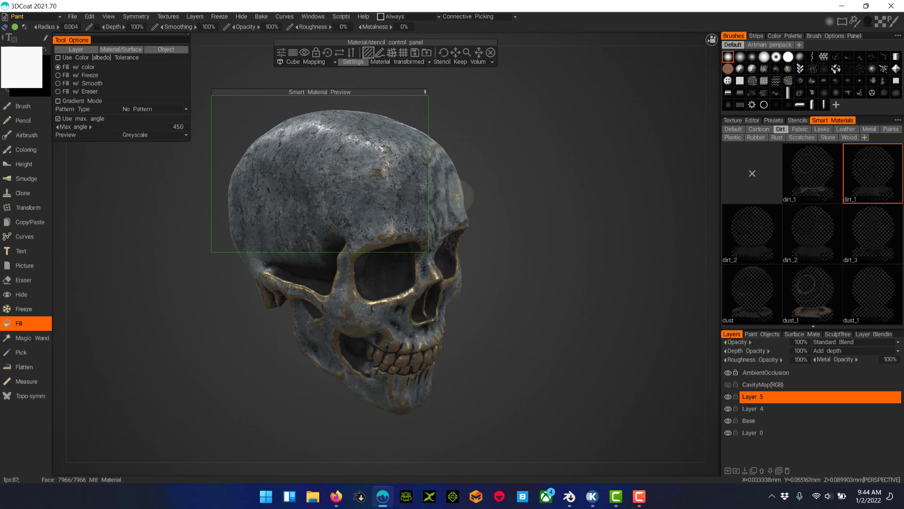
left_click(425, 91)
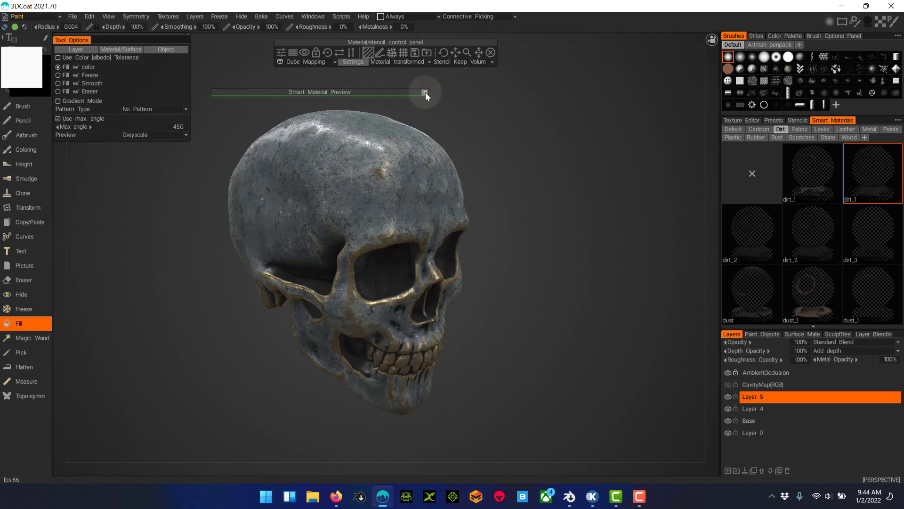
left_click(728, 397)
left_click(729, 397)
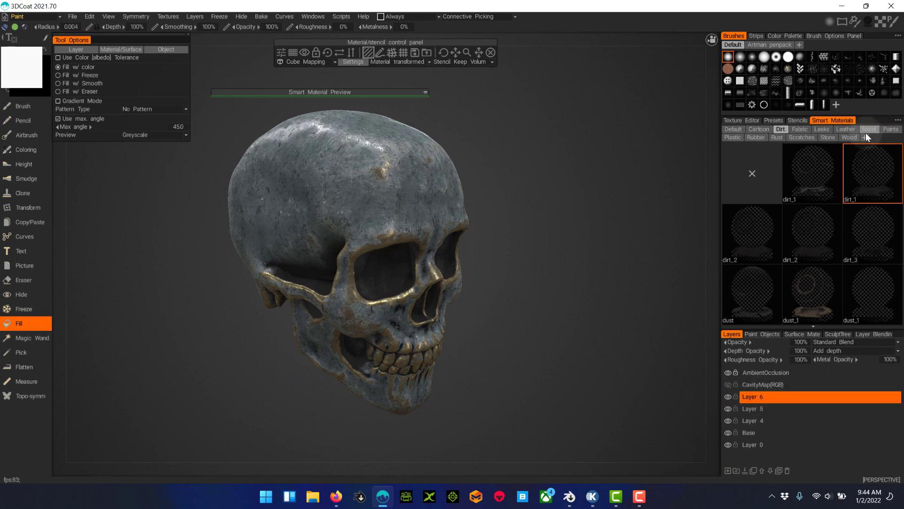
Add a new layer above Layer 5 and fill the skull on it with the Blood Spatter smart material
left_click(822, 129)
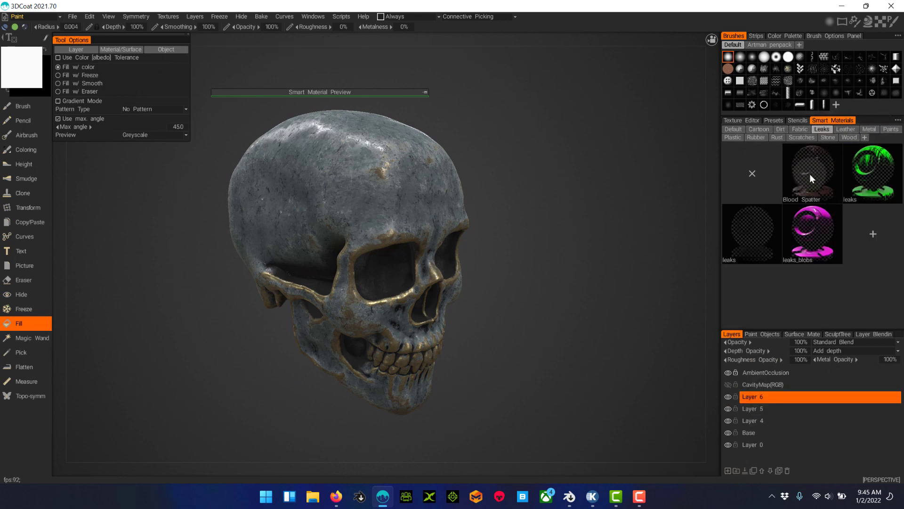
left_click(809, 174)
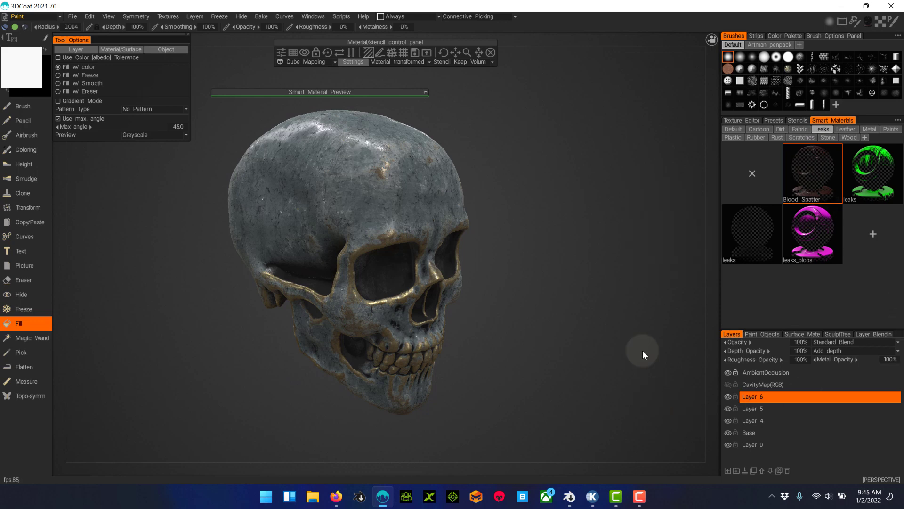
left_click(425, 91)
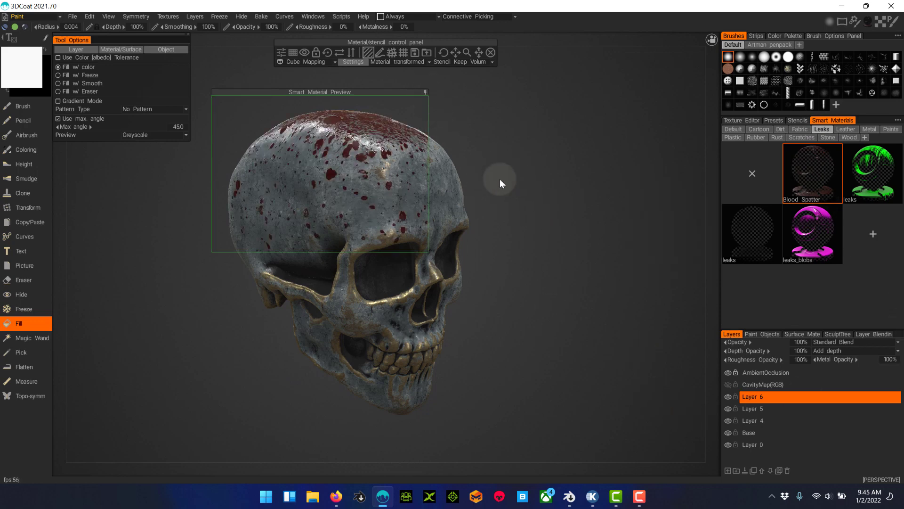
left_click(424, 92)
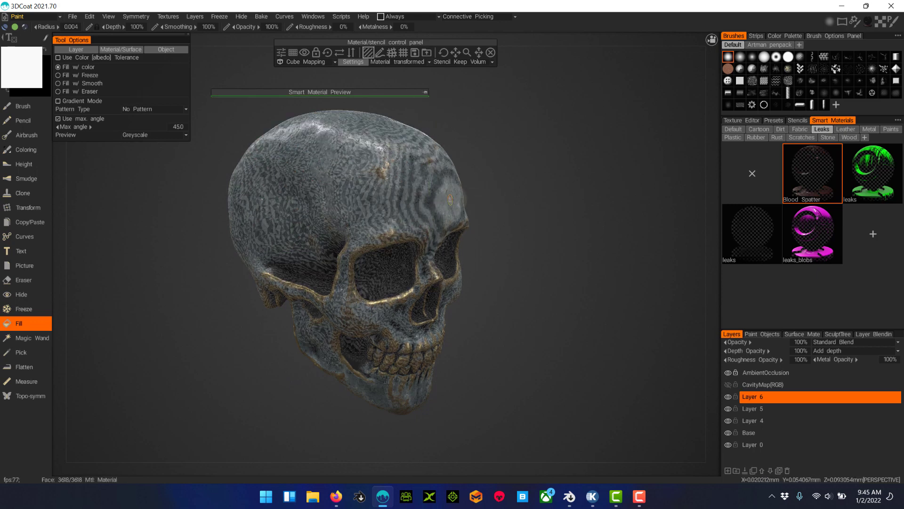
left_click(450, 200)
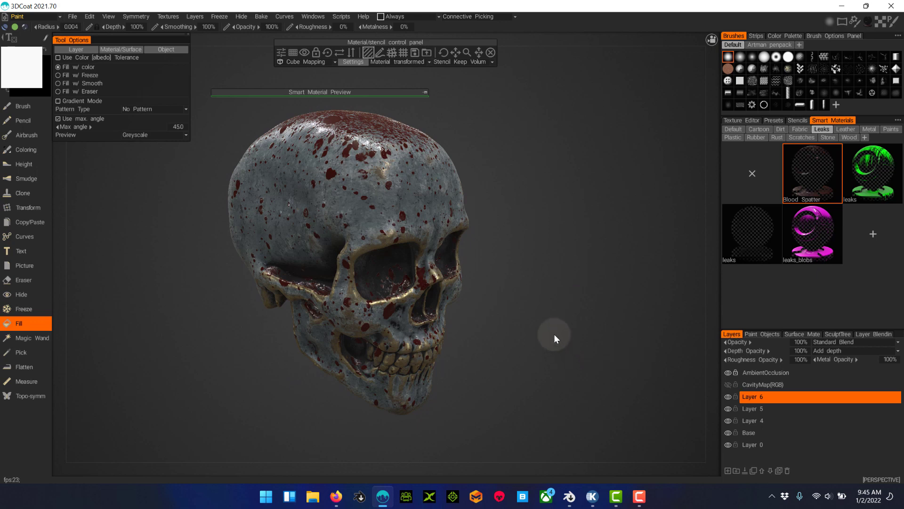
Erase the blood spatter inside both of the skull's eye sockets on Layer 6
left_click_drag(554, 335, 558, 358)
right_click_drag(558, 358, 589, 369)
left_click_drag(589, 369, 596, 369)
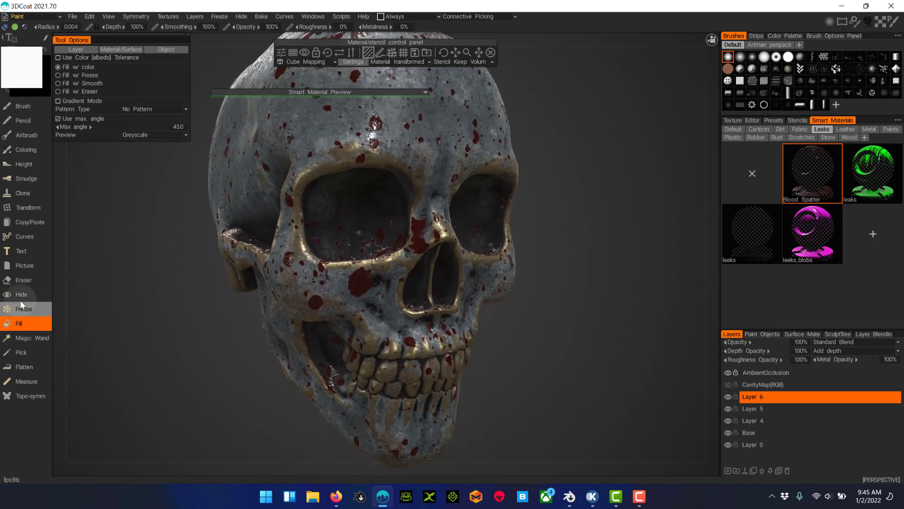
left_click(21, 279)
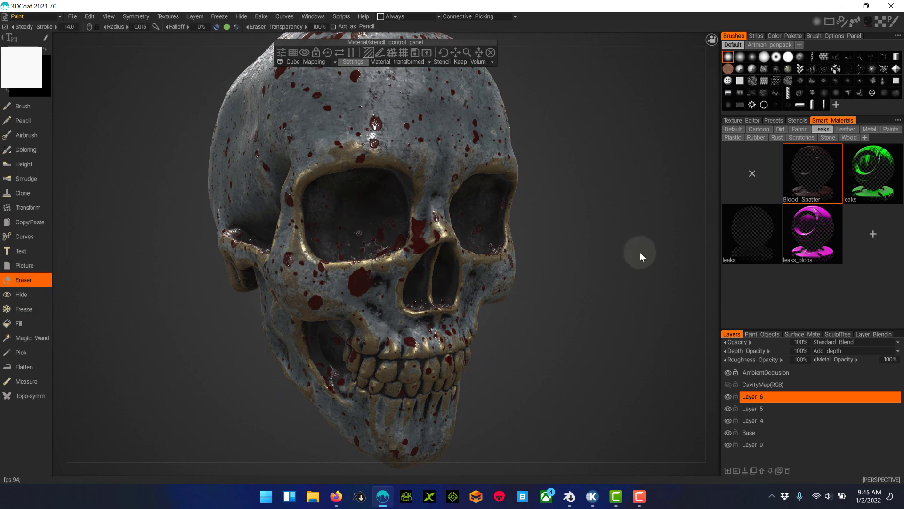
left_click_drag(598, 251, 607, 260)
mouse_move(403, 241)
left_mouse_down()
mouse_move(368, 264)
mouse_move(353, 236)
mouse_move(381, 244)
left_mouse_up()
left_click_drag(653, 267, 611, 269)
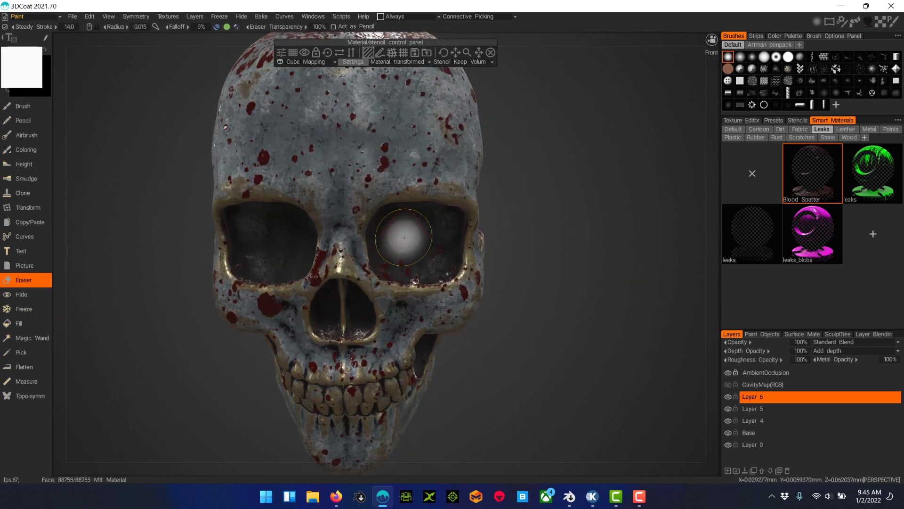
mouse_move(404, 238)
left_mouse_down()
mouse_move(397, 254)
mouse_move(427, 258)
mouse_move(390, 260)
left_mouse_up()
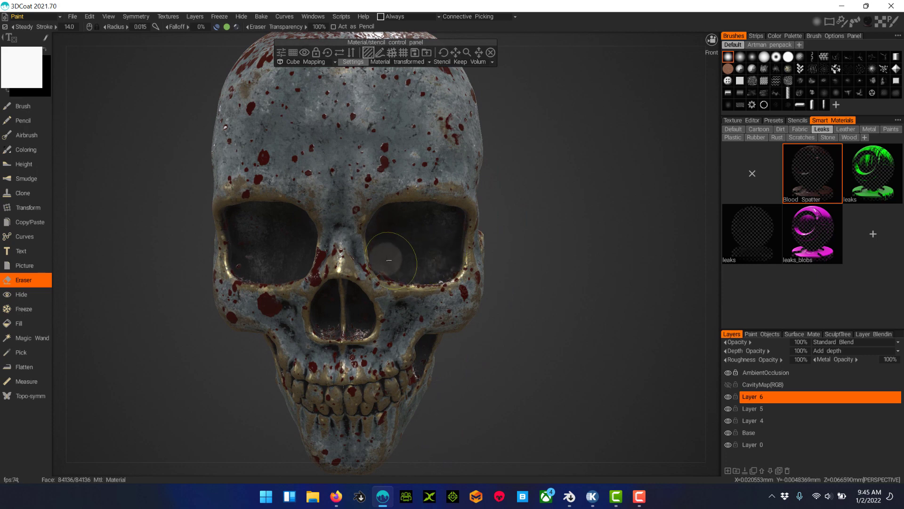
left_click_drag(592, 326, 547, 262)
scroll(590, 291, "down", 5)
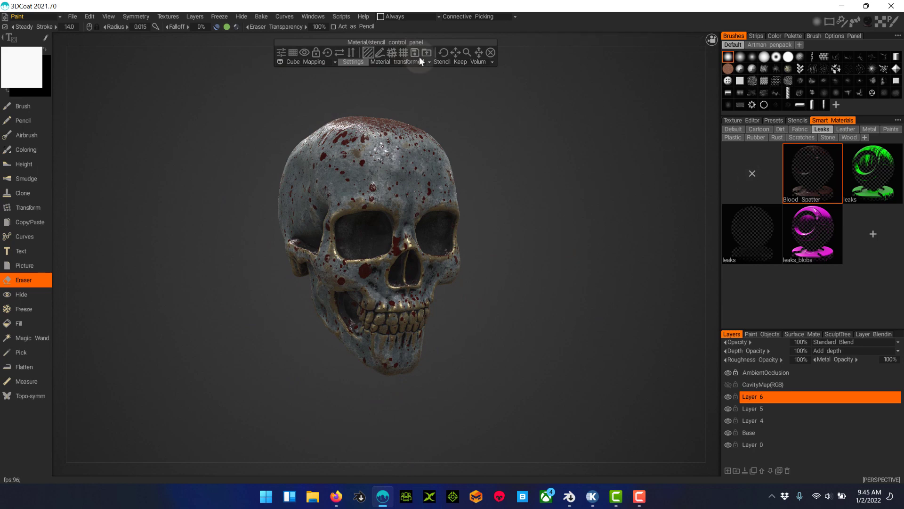
Export the skull back to its original app with the BlenderAppLink preset, removing the emissive and displacement maps from the textures list
left_click(73, 17)
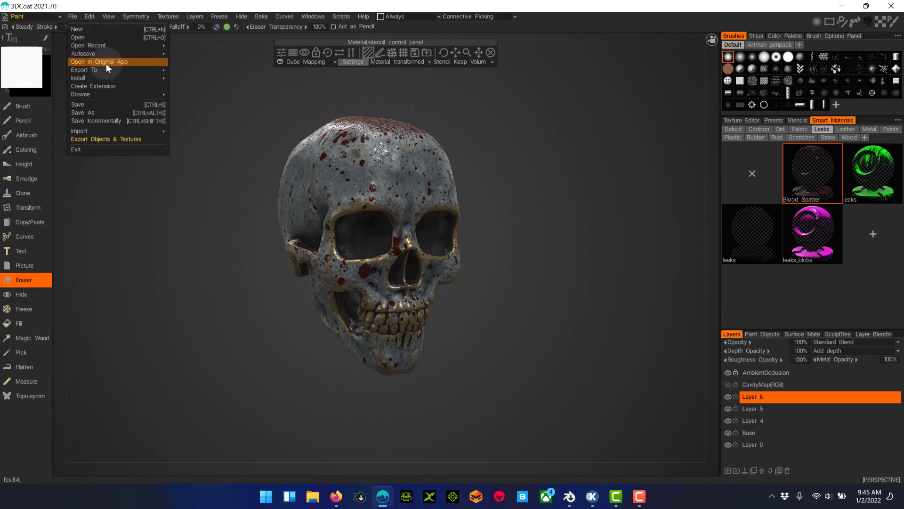
left_click(126, 62)
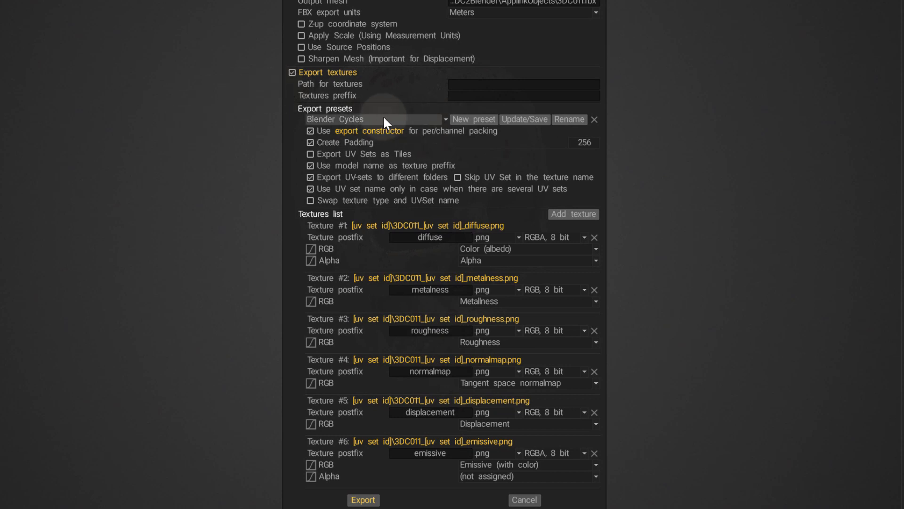
left_click(445, 117)
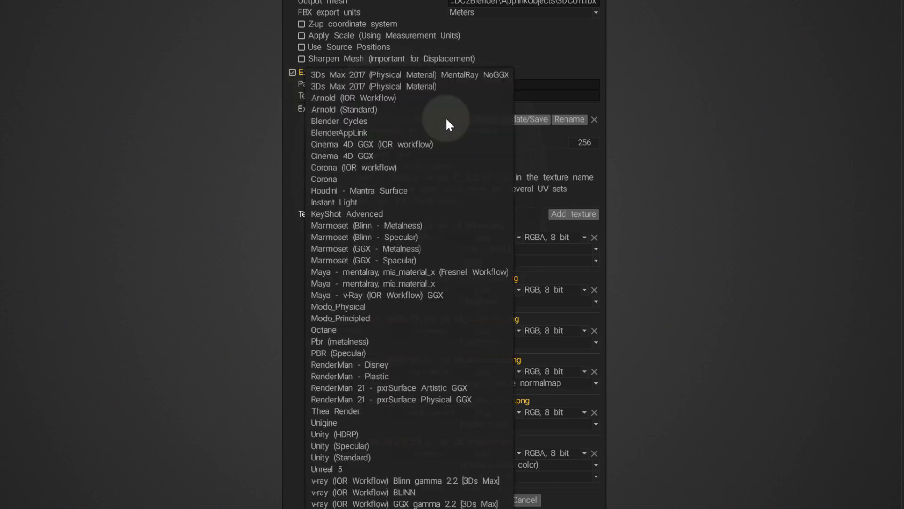
left_click(335, 134)
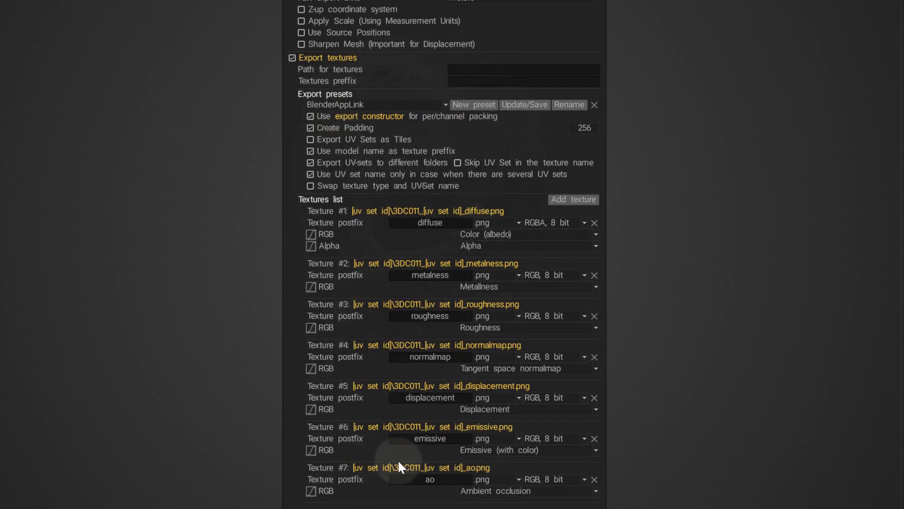
left_click(594, 438)
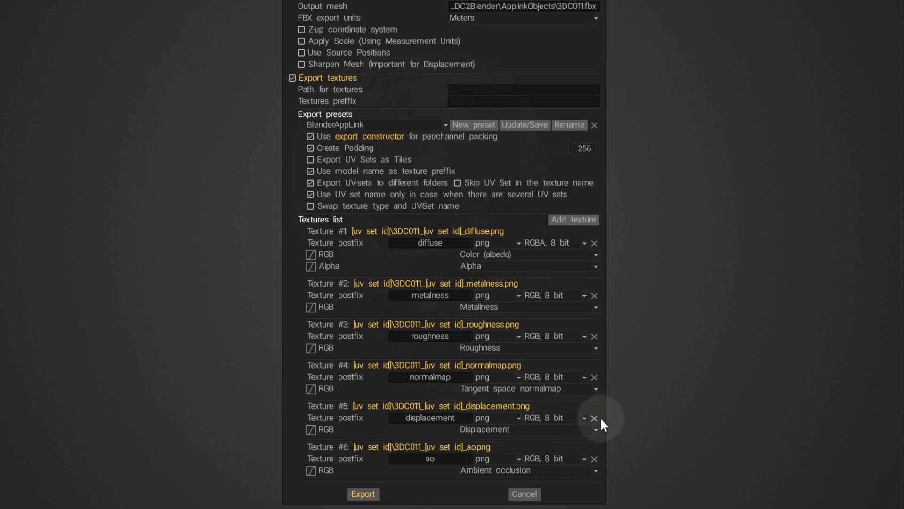
left_click(595, 417)
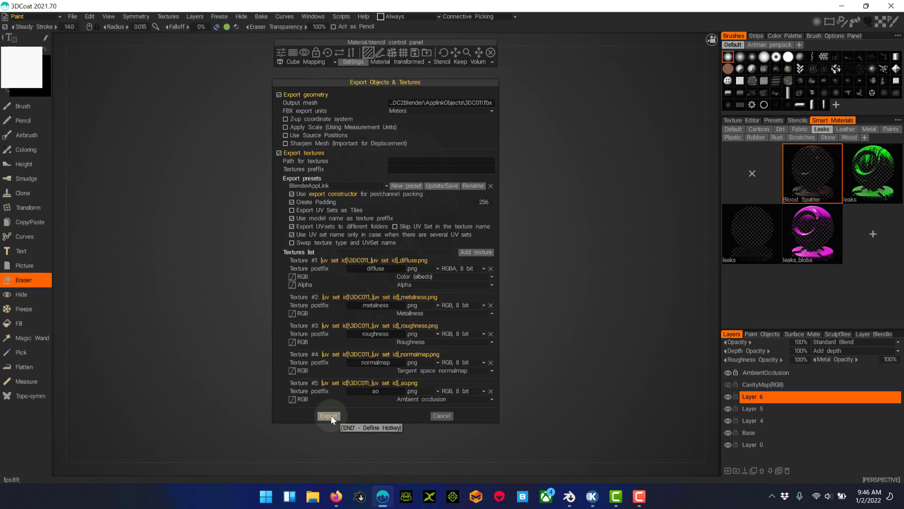
left_click(328, 415)
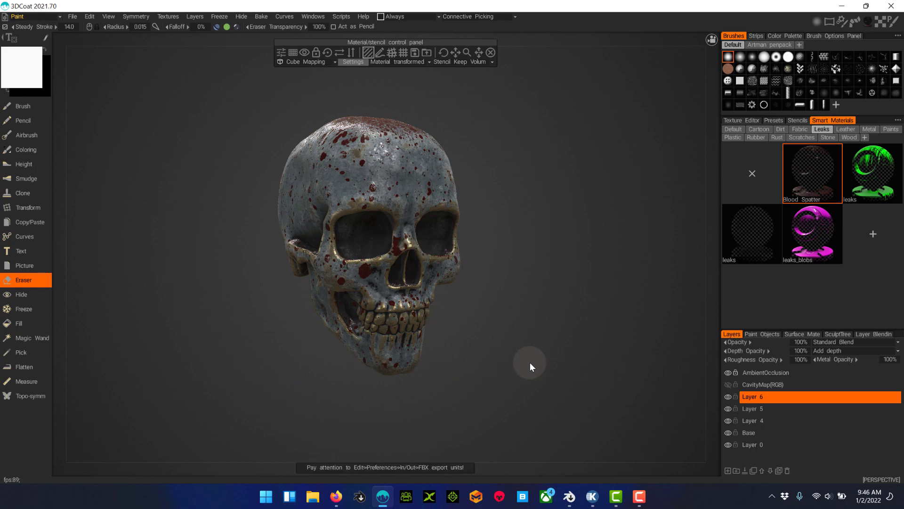
Switch to Blender, set the viewport to material preview, and get the textured skull back through the 3D-Coat Applink
left_click(586, 503)
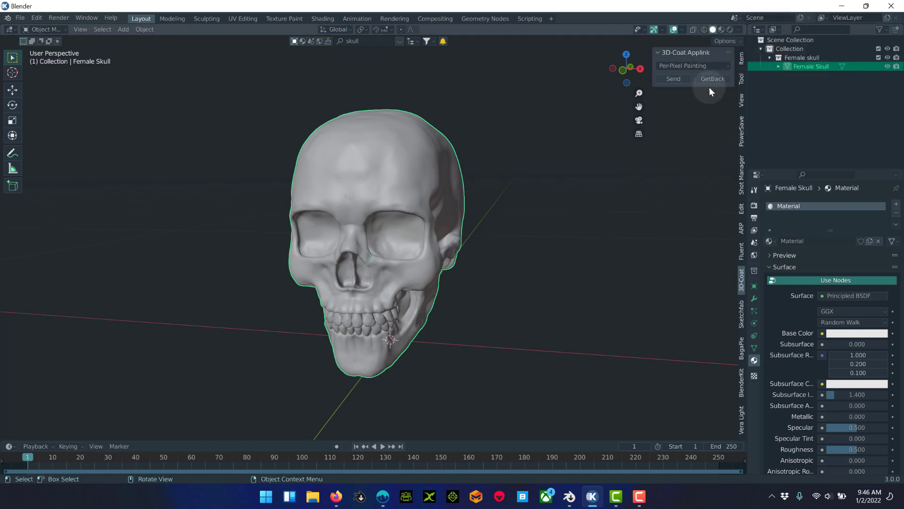
left_click(724, 30)
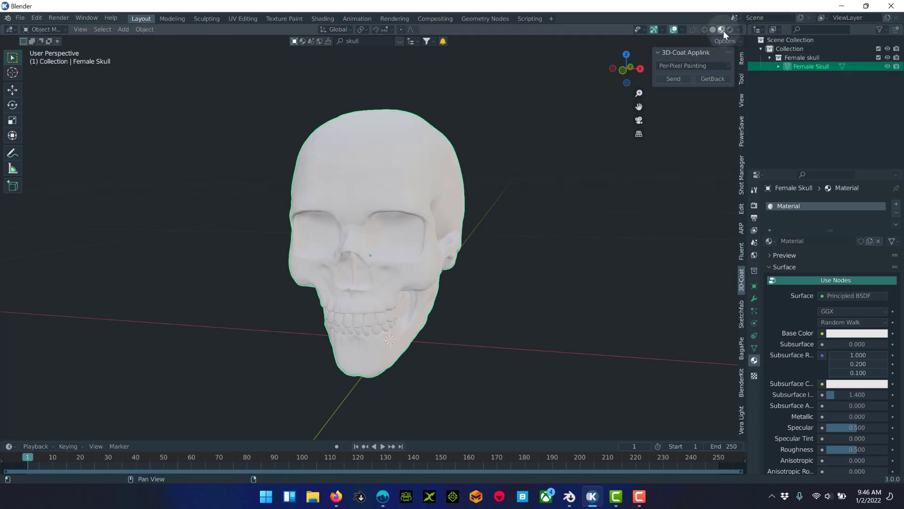
left_click(711, 80)
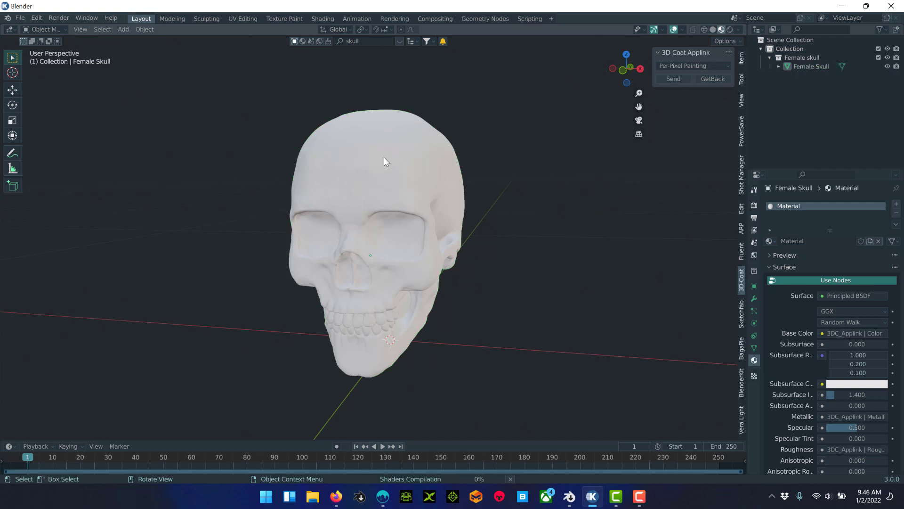
left_click(566, 355)
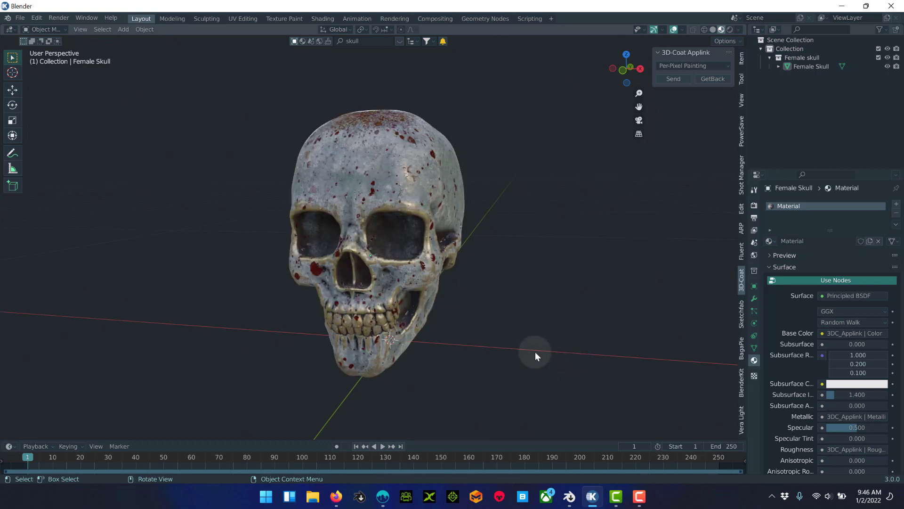
Examine the textured skull in Blender from the front and sides, and compare its look with the 3DCoat version
middle_click_drag(535, 351, 558, 320)
middle_click_drag(391, 243, 527, 287)
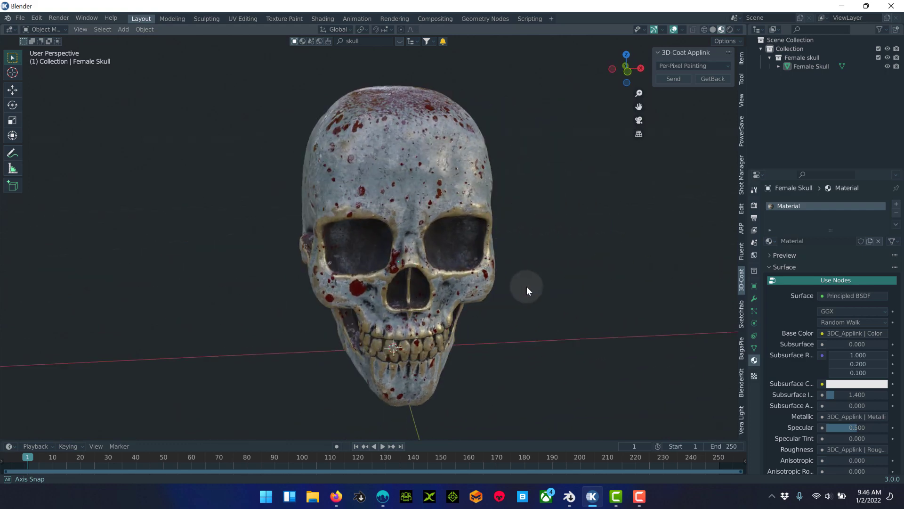
scroll(401, 263, "down", 1)
middle_click_drag(400, 264, 432, 267)
middle_click_drag(366, 266, 460, 293)
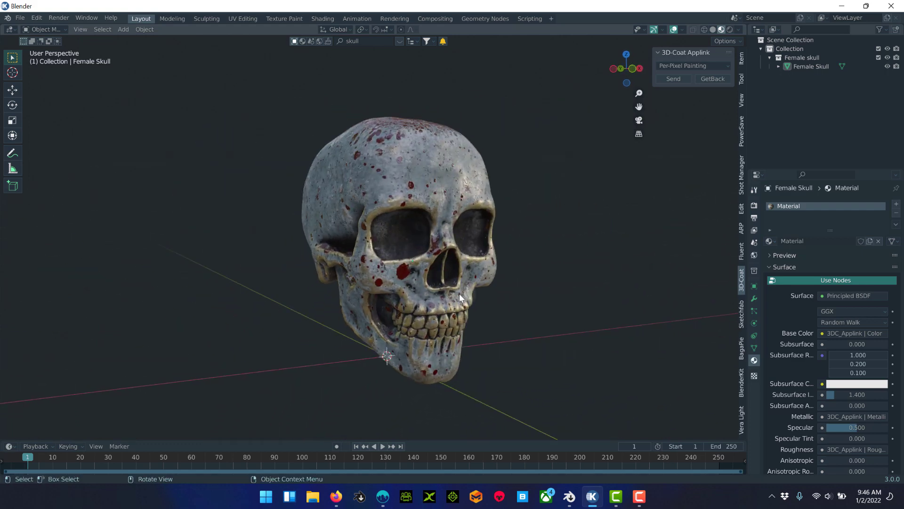
key("alt+Tab")
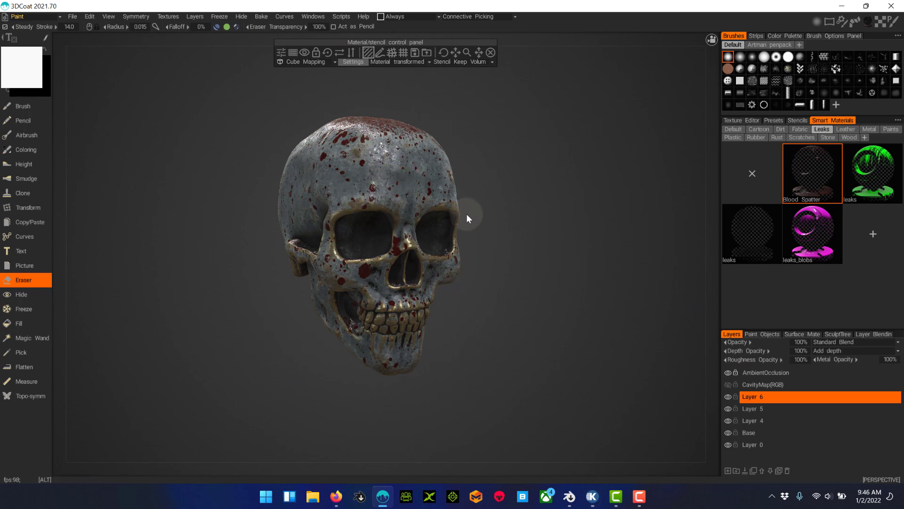
key("alt+Tab")
middle_click_drag(515, 227, 465, 243)
middle_click_drag(409, 242, 490, 233)
middle_click_drag(530, 197, 325, 382)
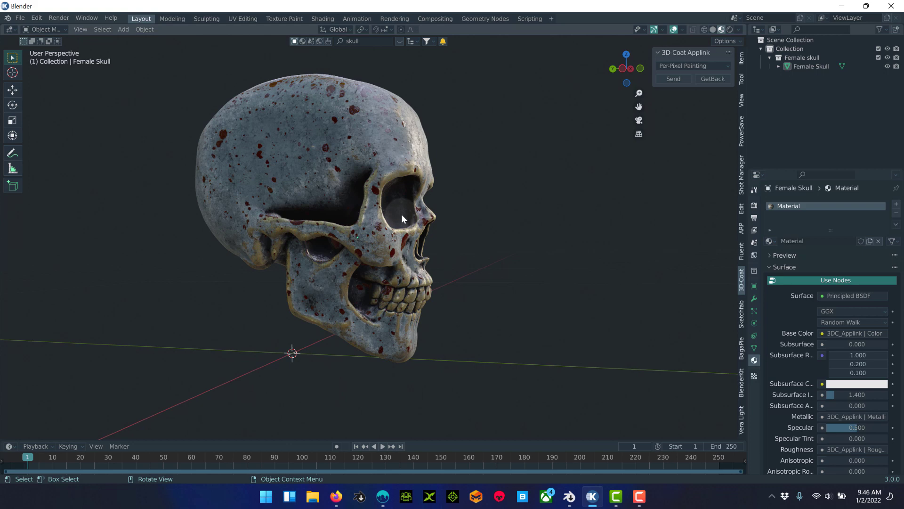
Add a cylinder mesh at the origin and scale it down in Edit Mode to a small piece below the skull
key("shift+a")
mouse_move(341, 240)
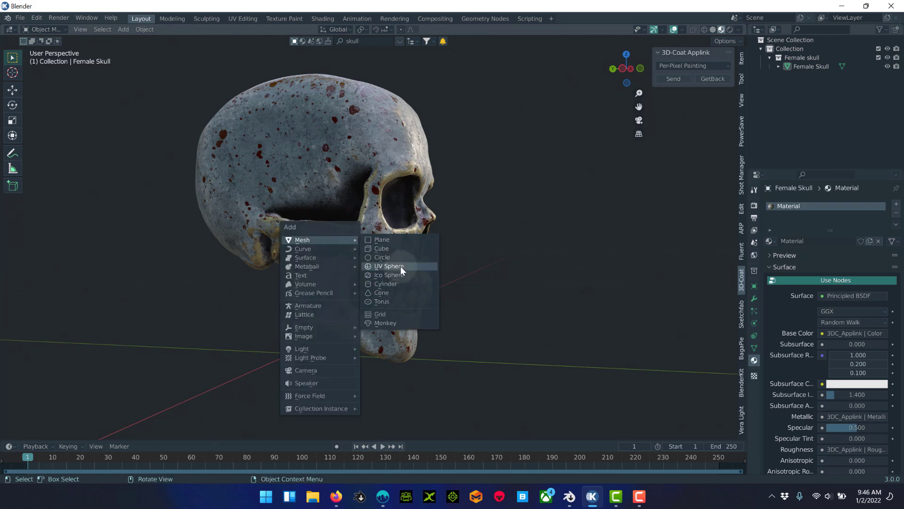
left_click(410, 283)
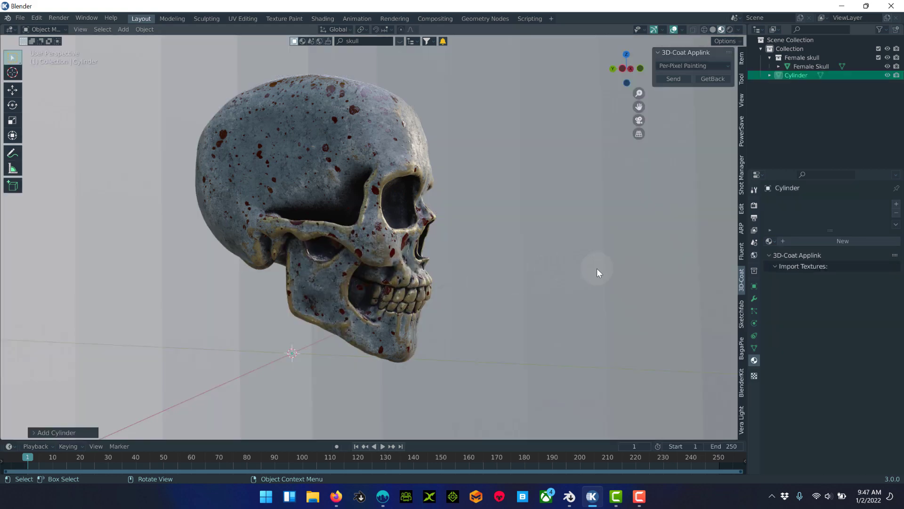
key("Tab")
key("s")
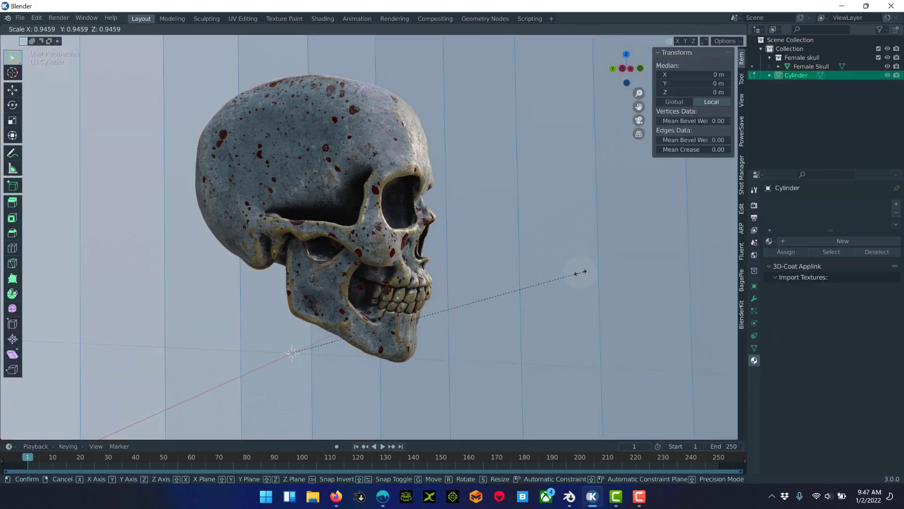
left_click(480, 370)
key("s")
left_click(337, 361)
Stretch the cylinder along Z into a thin vertical rod and raise it about 0.055 m into the underside of the skull
key("s")
key("z")
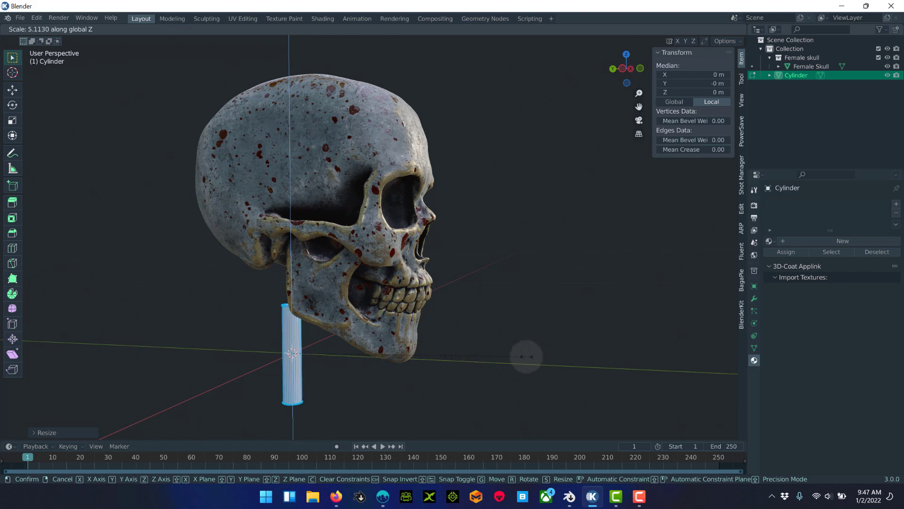
left_click(583, 359)
key("g")
key("z")
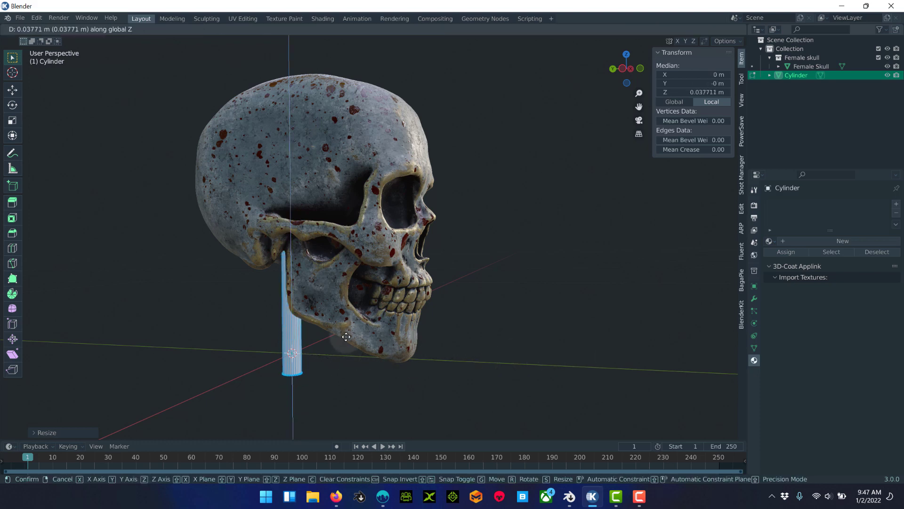
left_click(345, 322)
key("s")
key("shift+z")
left_click(407, 342)
Duplicate the rod in place, widen and flatten the copy into a disc, and lower it to about 0.015 m along Z
middle_click_drag(398, 342, 355, 345)
key("g")
right_click(302, 346)
key("s")
key("shift+z")
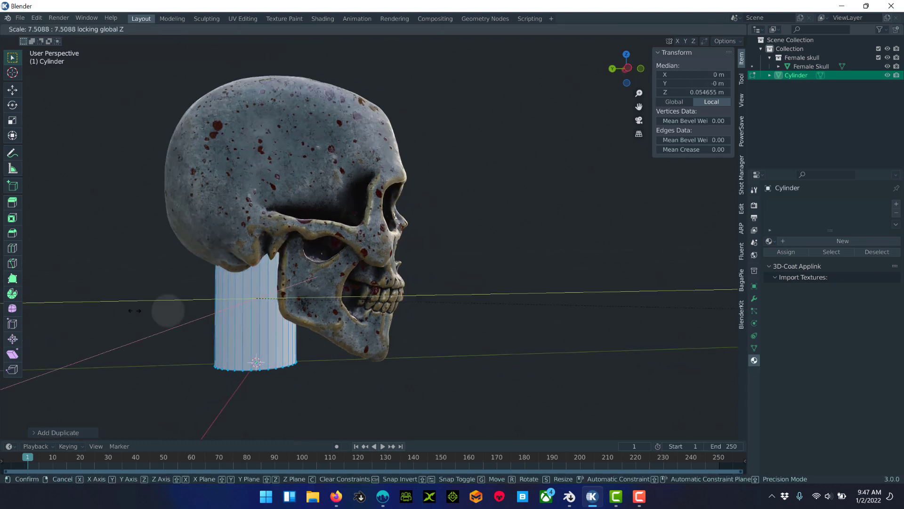
left_click(85, 321)
key("s")
key("z")
left_click(226, 325)
key("g")
key("z")
left_click(274, 372)
In the right orthographic view, resize the disc and lower it to about 0.007 m along Z so it sits on the ground
key("KP_3")
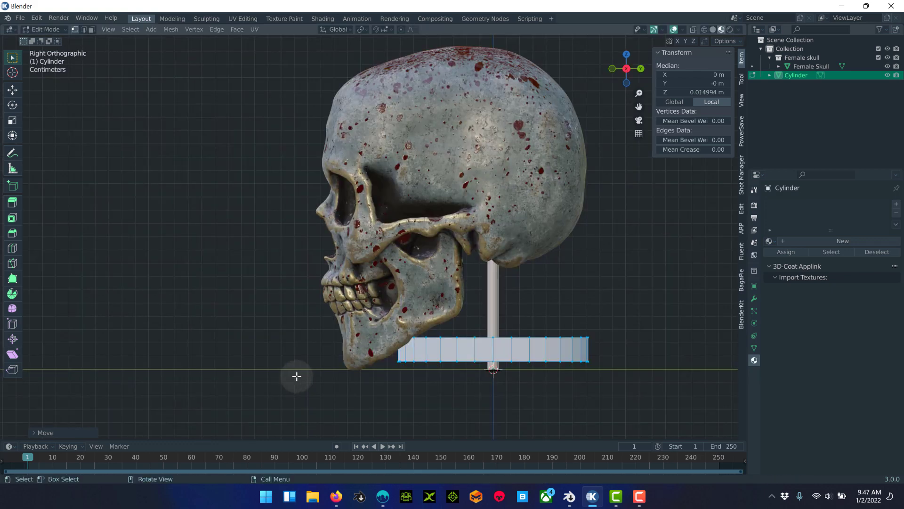
key("s")
key("z")
left_click(635, 361)
key("g")
key("z")
left_click(635, 363)
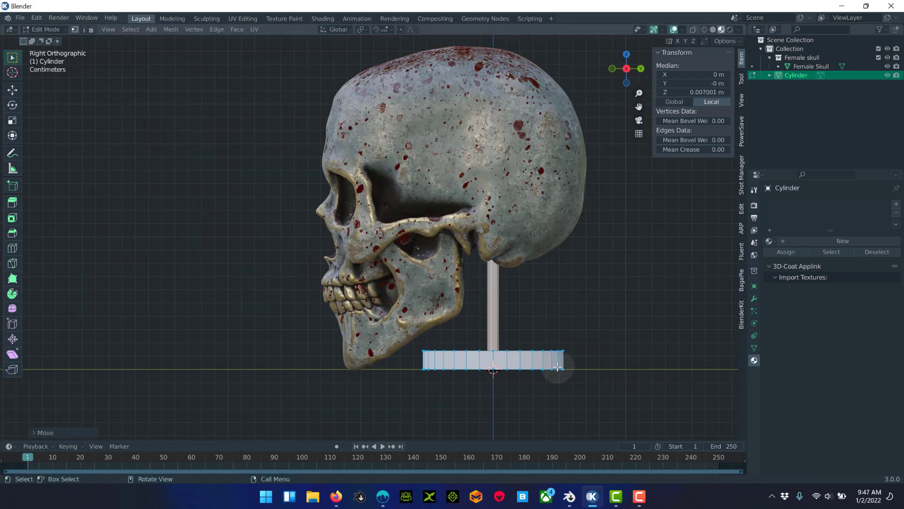
Bevel the top and bottom outer edge loops of the stand's base disc
middle_click_drag(565, 367, 596, 390)
left_click(83, 29)
left_click(483, 370, "alt")
left_click(485, 405, "alt+shift")
key("ctrl+b")
left_click(681, 303)
key("Tab")
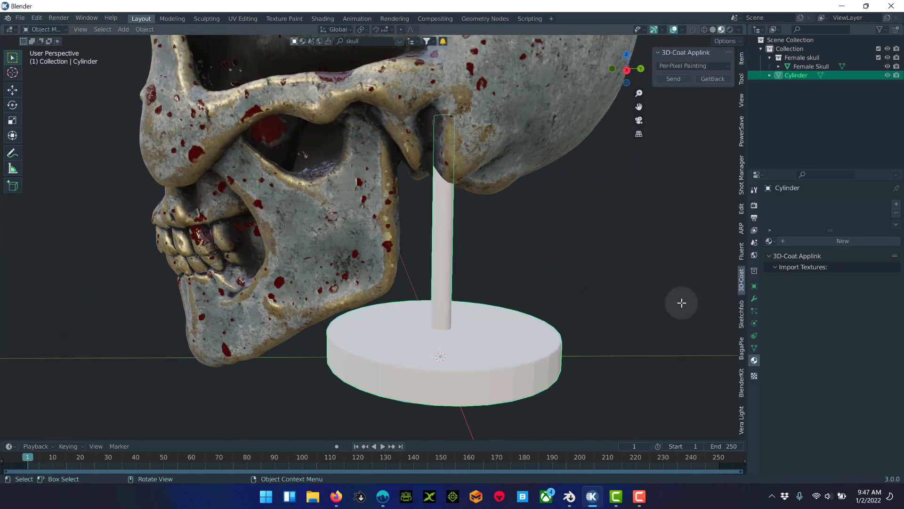
Shade the stand smooth and enable Auto Smooth at 30° in its normals settings
right_click(496, 325)
left_click(497, 325)
left_click(754, 348)
left_click(821, 385)
Duplicate the base disc upward, scale the copy down into a small collar around the rod, and seat it on the base
key("Tab")
key("alt+a")
key("l")
key("shift+d")
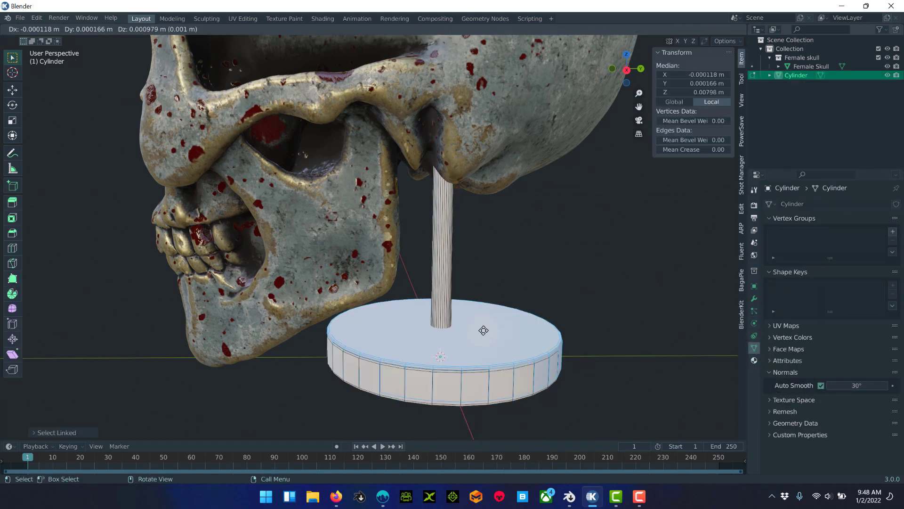
key("z")
left_click(490, 308)
key("s")
left_click(494, 321)
key("g")
key("z")
left_click(524, 321)
key("Tab")
Apply the scale and then all transforms to the stand object
middle_click_drag(431, 313, 608, 305)
scroll(478, 323, "down", 2)
middle_click_drag(474, 331, 433, 338)
key("ctrl+a")
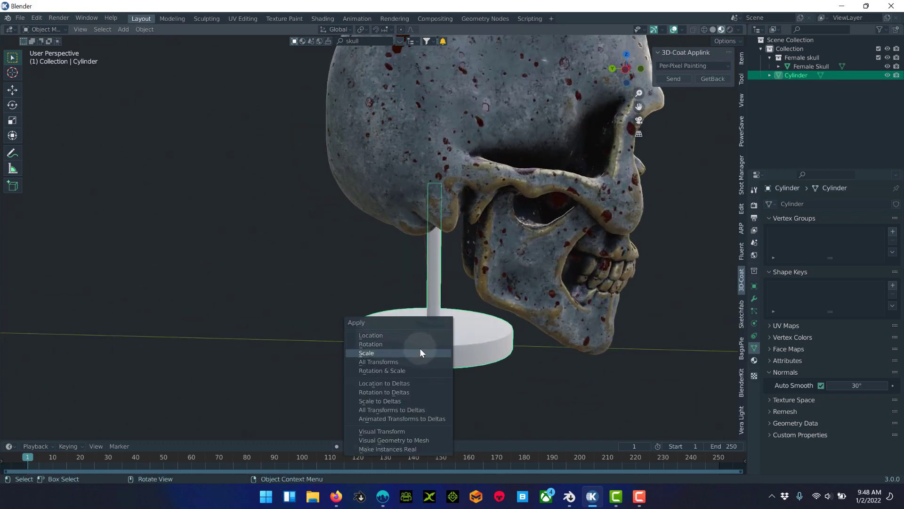
left_click(418, 351)
key("ctrl+a")
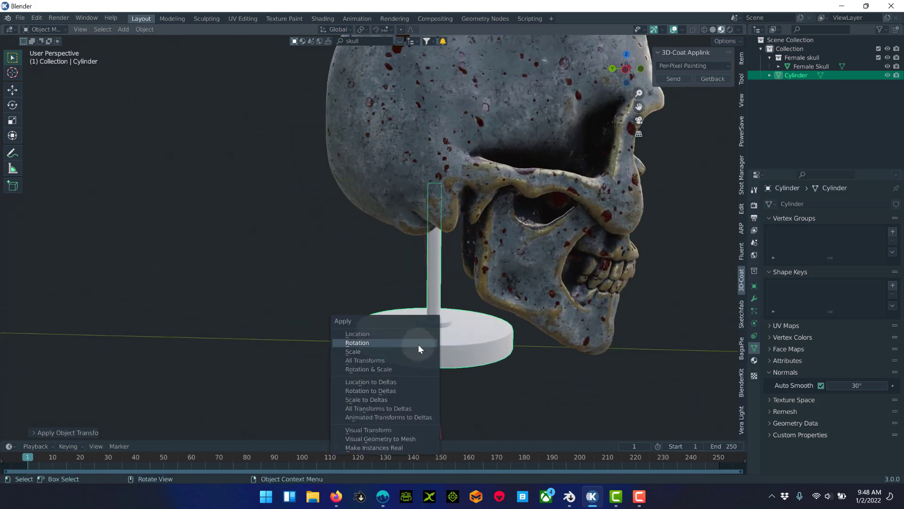
left_click(409, 360)
Switch to 3DCoat and bring the stand from Blender in as a new scene, without saving the current scene's changes
mouse_move(461, 349)
middle_mouse_down()
mouse_move(476, 347)
mouse_move(450, 307)
mouse_move(418, 355)
mouse_move(474, 354)
mouse_move(495, 343)
mouse_move(490, 329)
mouse_move(458, 340)
middle_mouse_up()
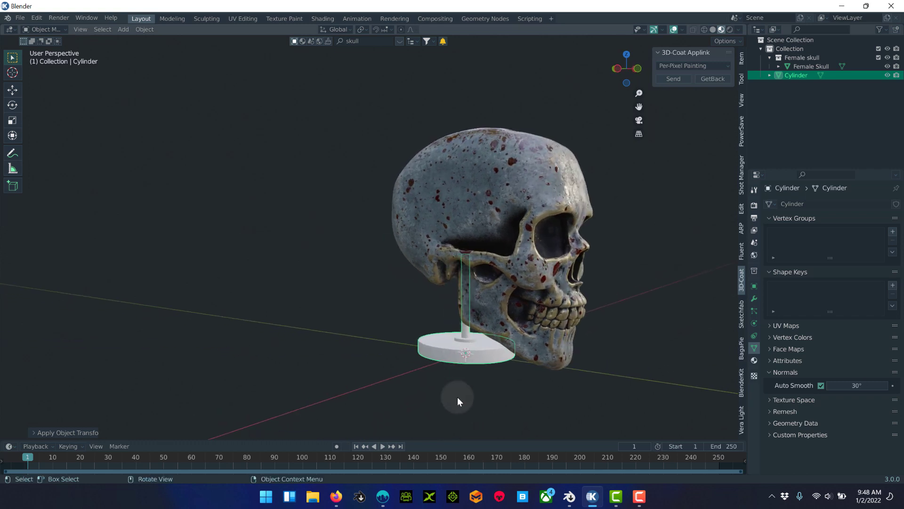
middle_click_drag(535, 373, 553, 293)
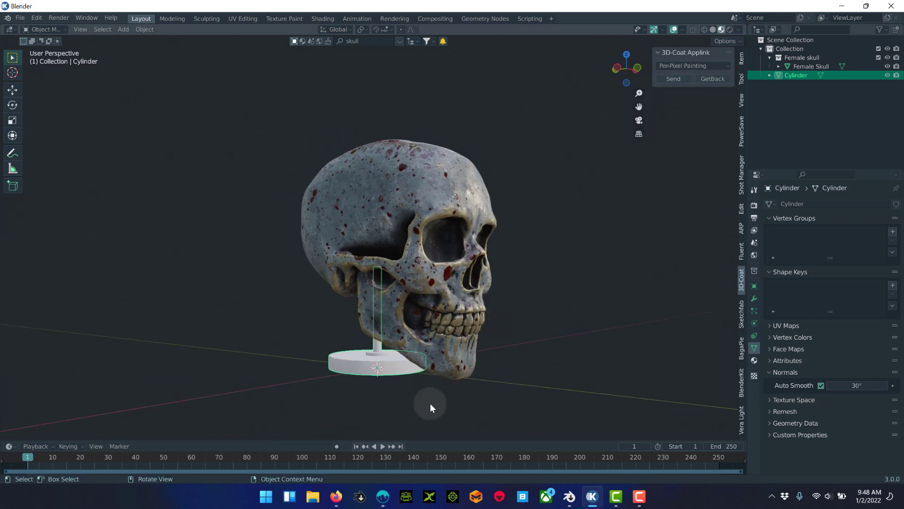
left_click(383, 498)
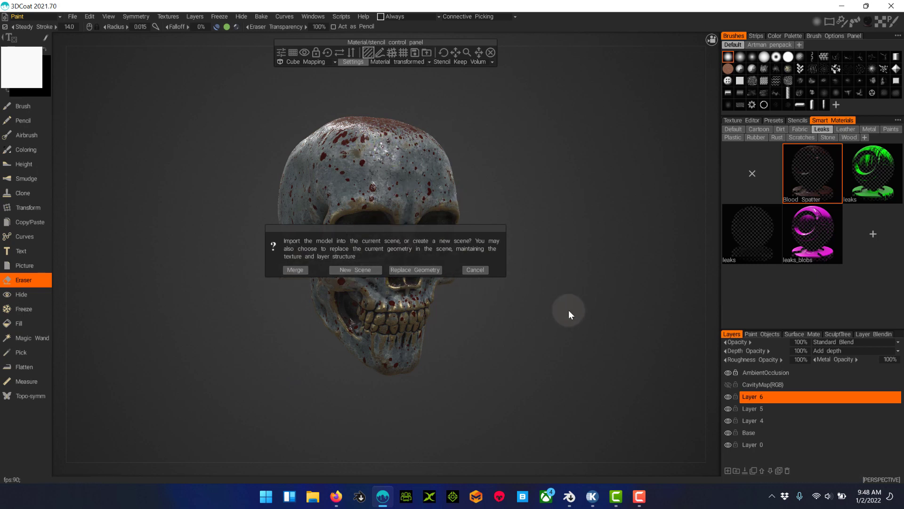
left_click(356, 269)
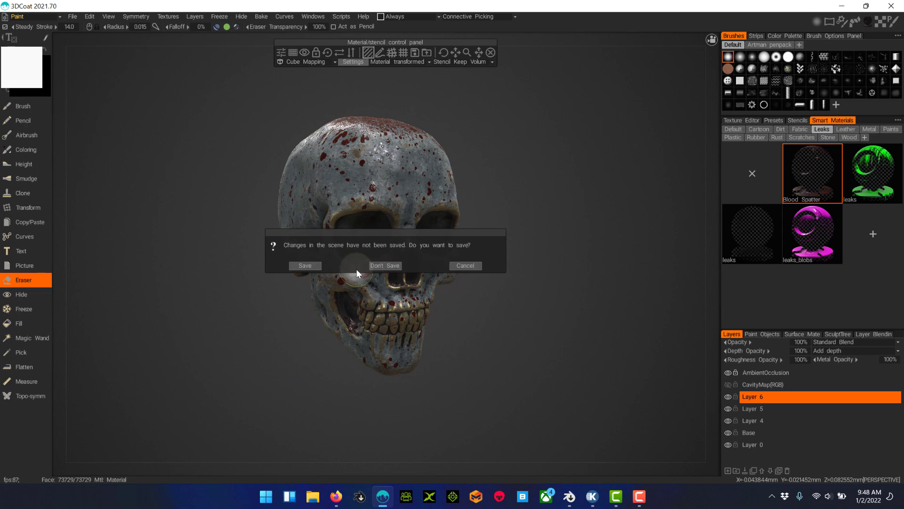
left_click(387, 265)
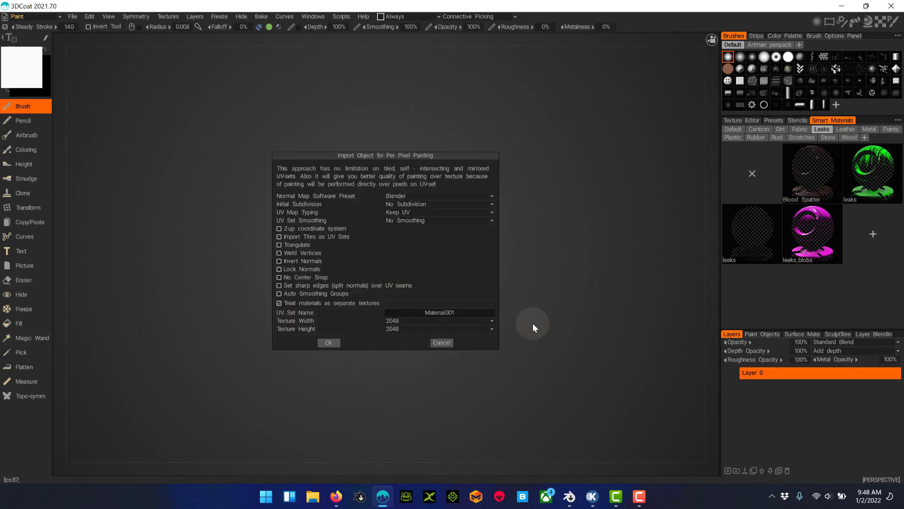
Import the stand for per-pixel painting with UV mapping set to Auto-Mapping and the UV set named Stand
left_click(492, 212)
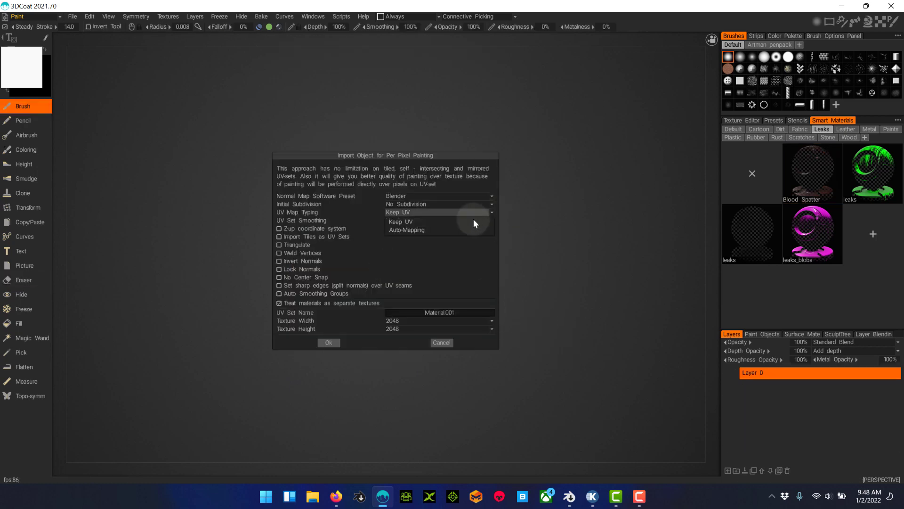
left_click(411, 230)
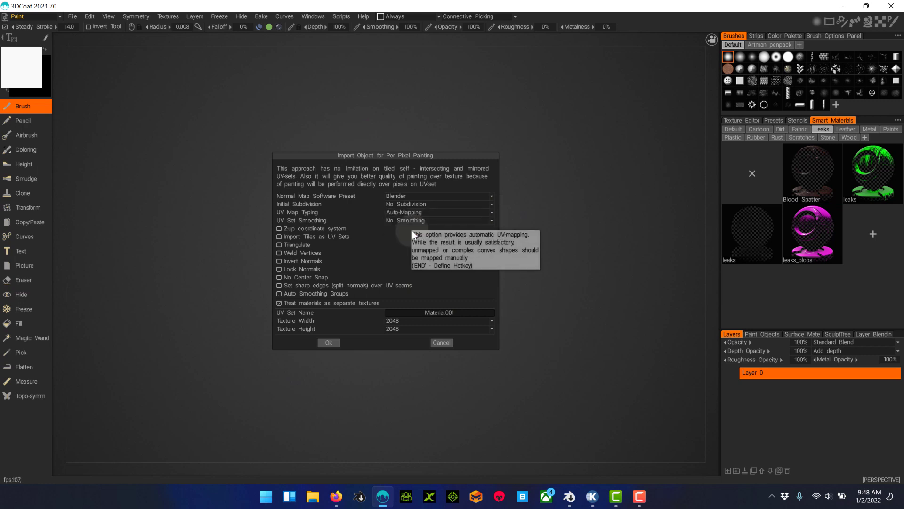
left_click(467, 311)
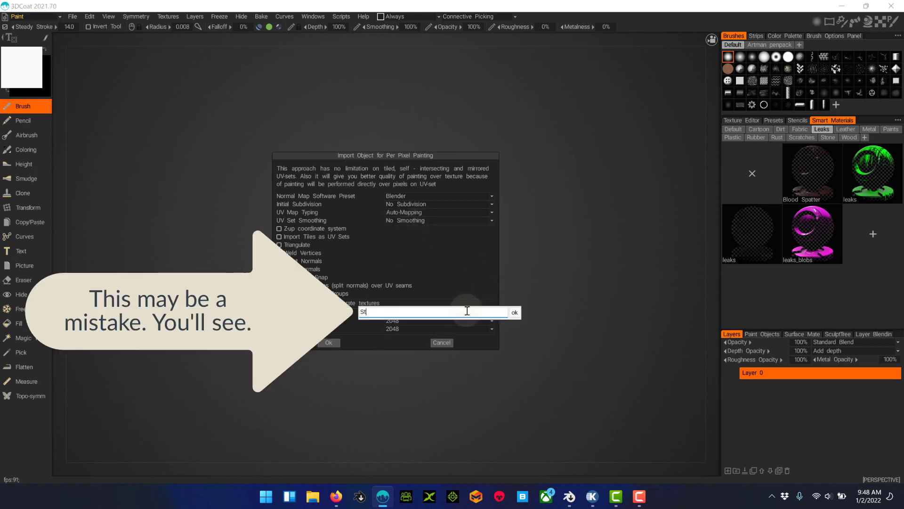
type("Stand")
left_click(518, 312)
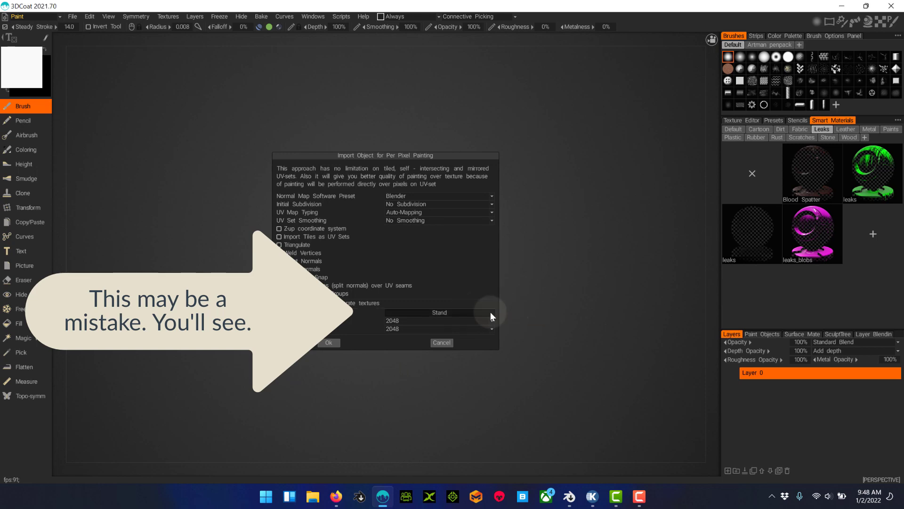
left_click(328, 343)
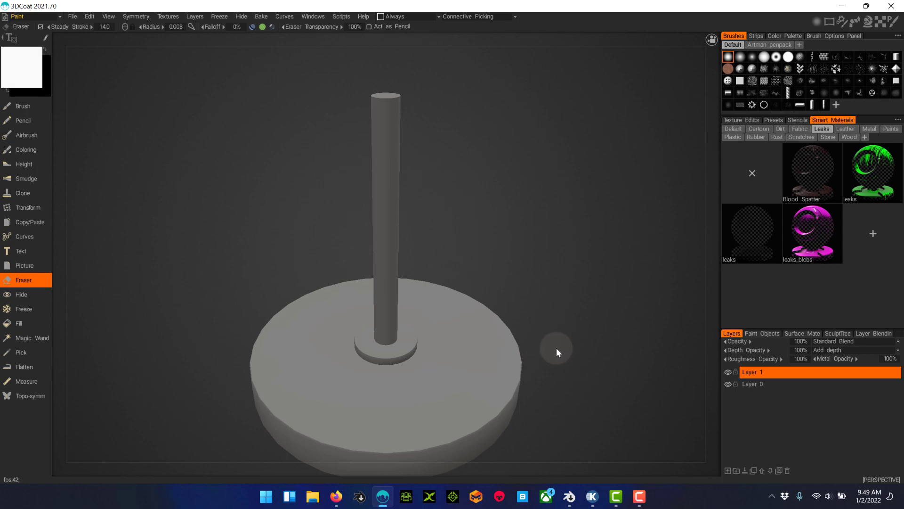
Activate the Fill tool with the dark red-brown Wood smart material and position its preview over the stand's base
left_click_drag(557, 348, 556, 348)
middle_click_drag(557, 347, 553, 323)
left_click_drag(552, 323, 568, 263)
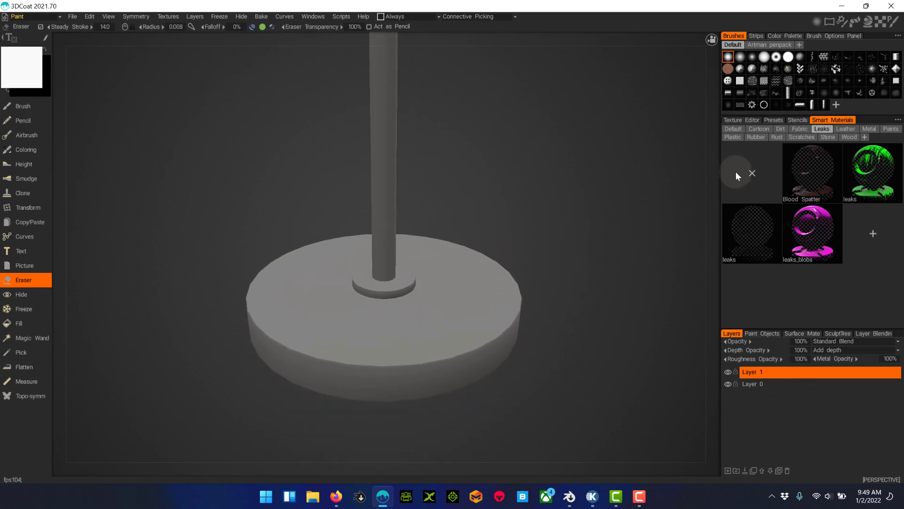
left_click(850, 137)
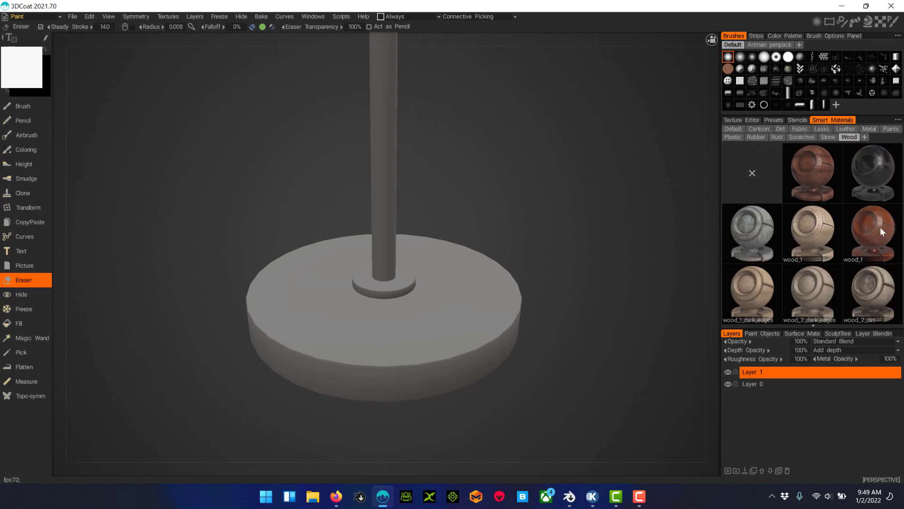
left_click(812, 177)
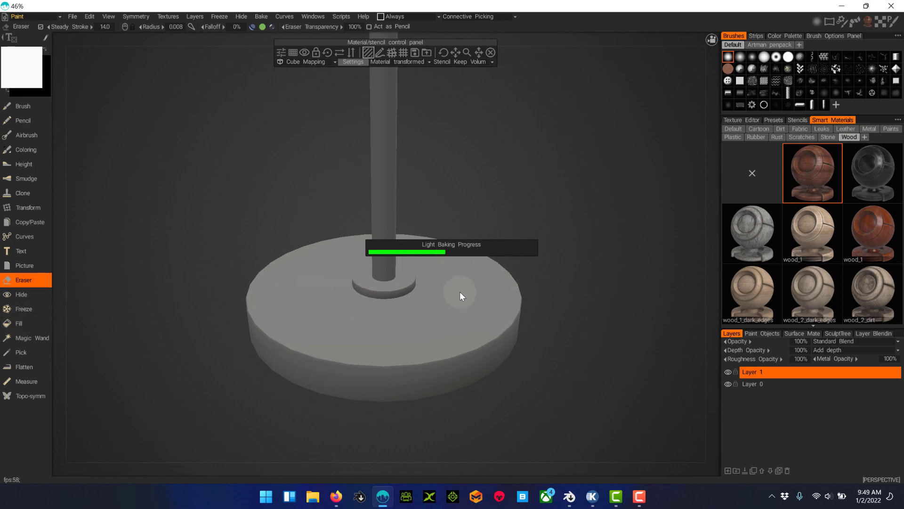
left_click(19, 323)
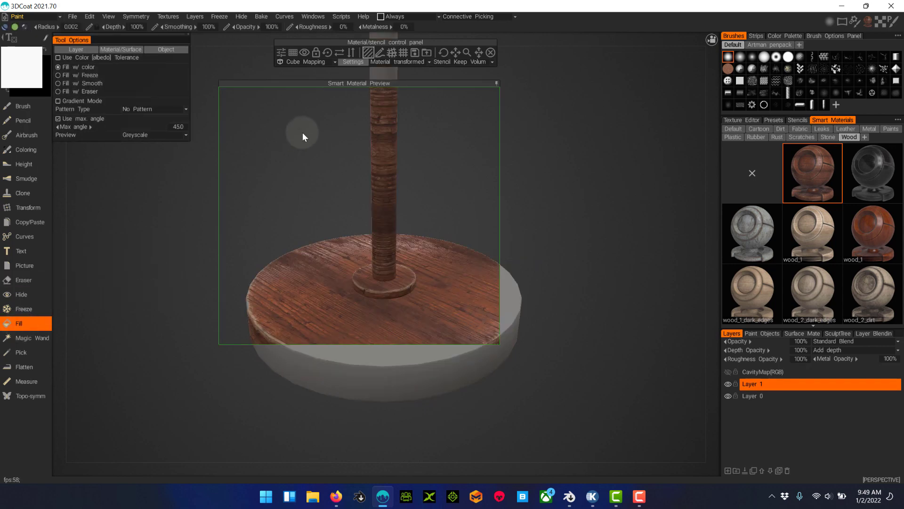
left_click_drag(470, 82, 487, 143)
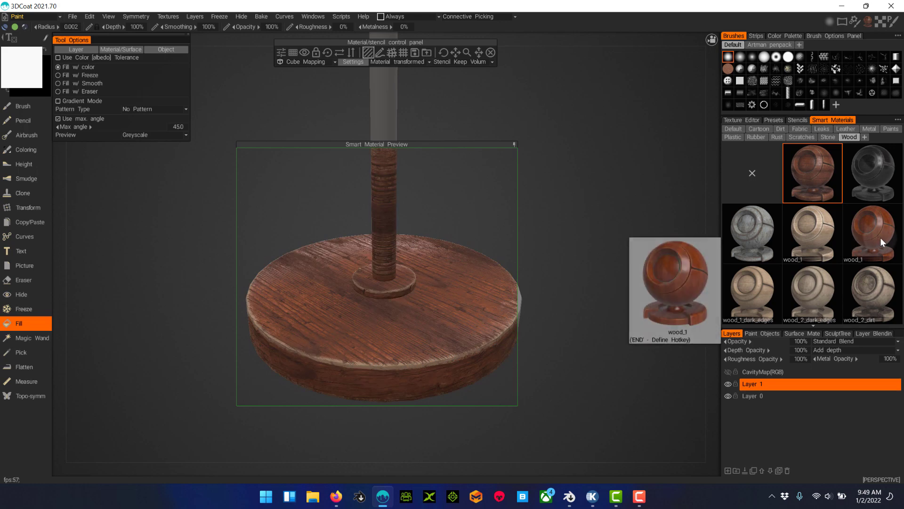
Compare both wood_1 materials on the stand, and fill the base disc with the weathered grey wood smart material
left_click(880, 238)
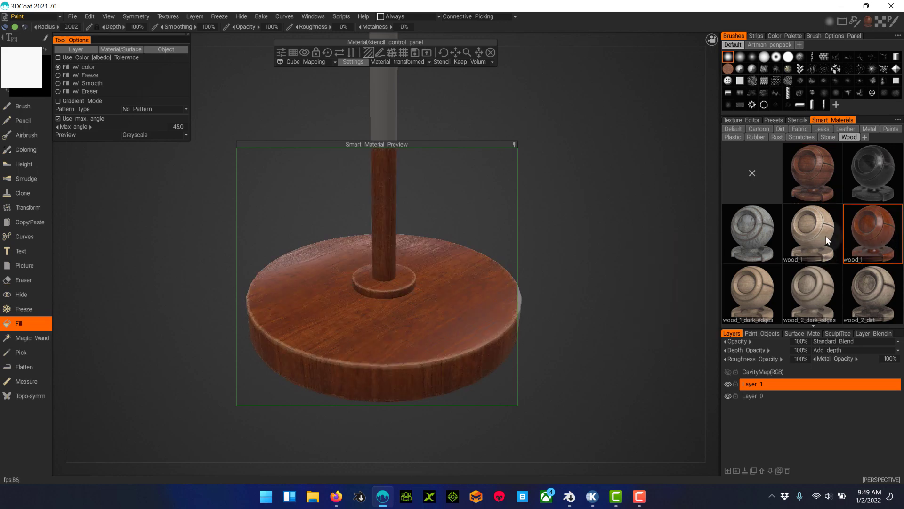
left_click(815, 241)
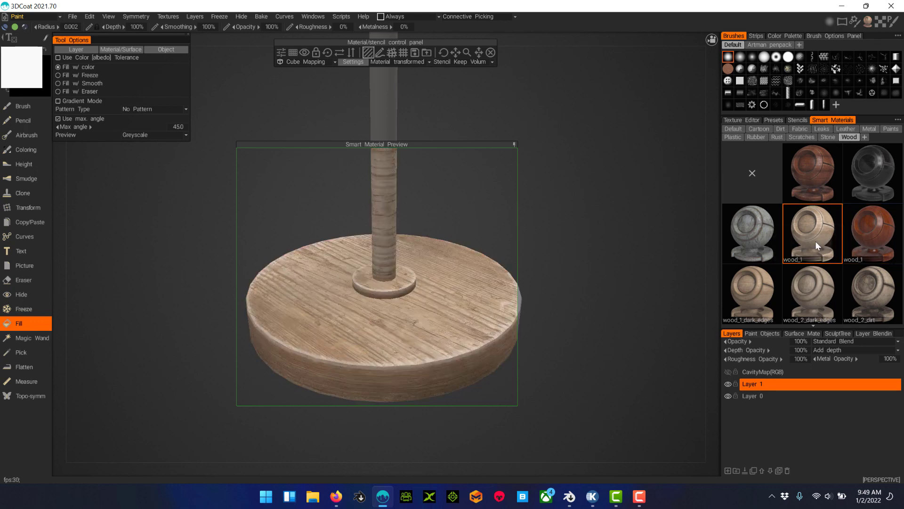
mouse_move(767, 230)
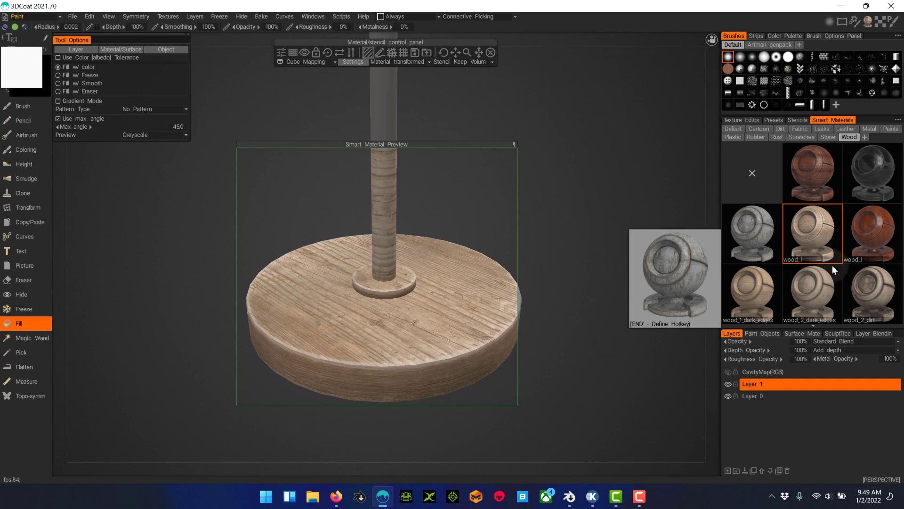
scroll(815, 256, "down", 3)
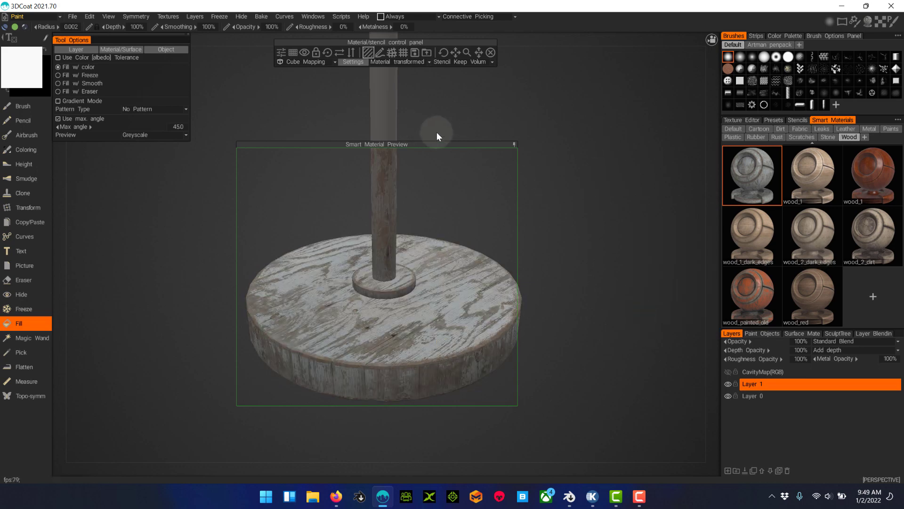
left_click_drag(454, 144, 299, 152)
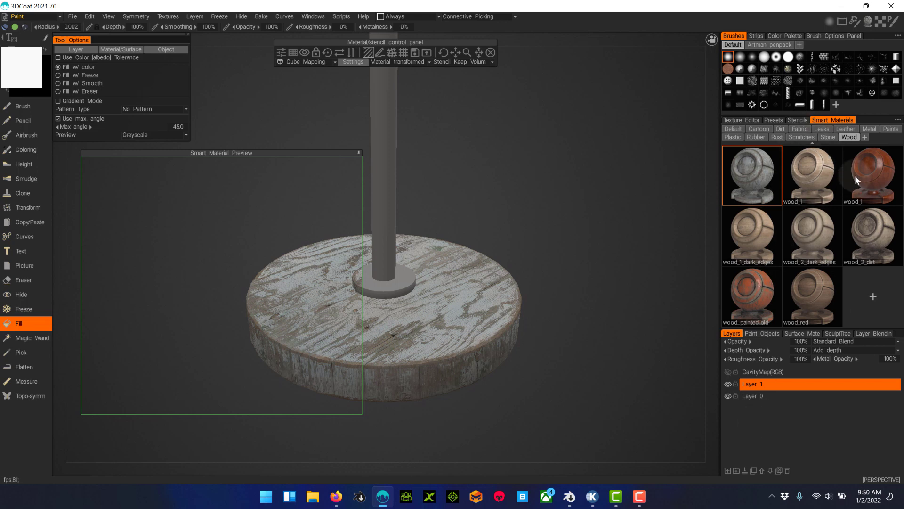
Preview the brass-coloured and copper-coloured steel materials from the Metal category on the stand
left_click(869, 129)
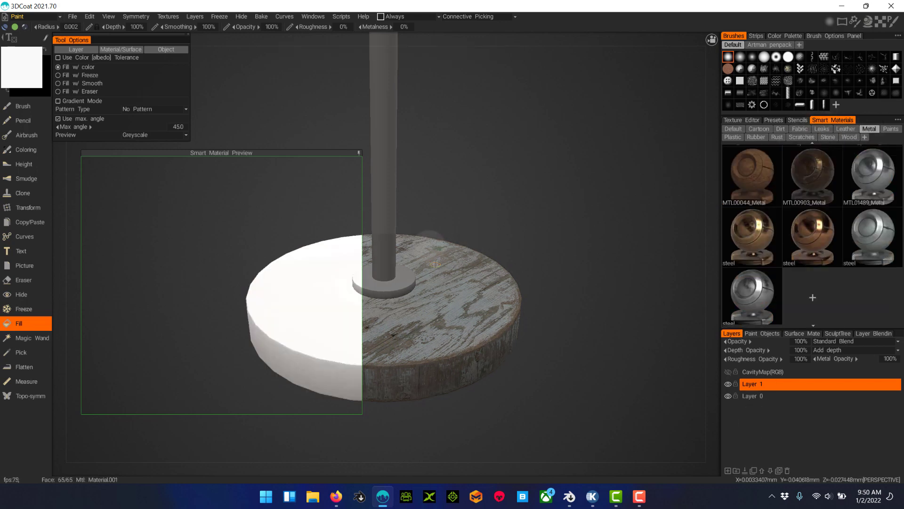
left_click(745, 247)
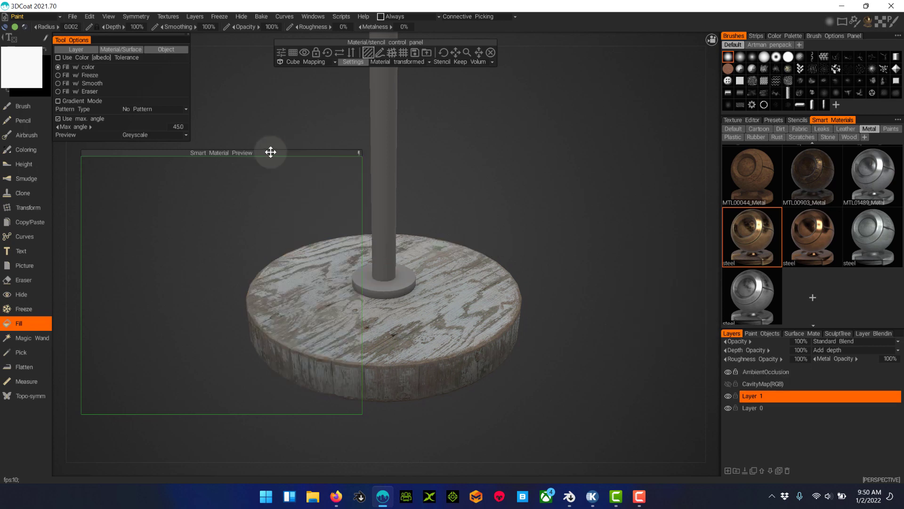
left_click_drag(270, 151, 334, 146)
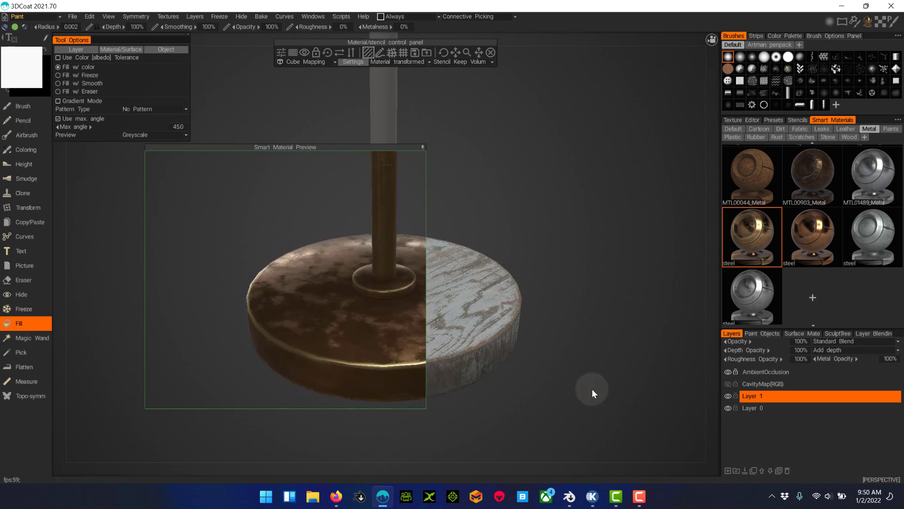
left_click(825, 241)
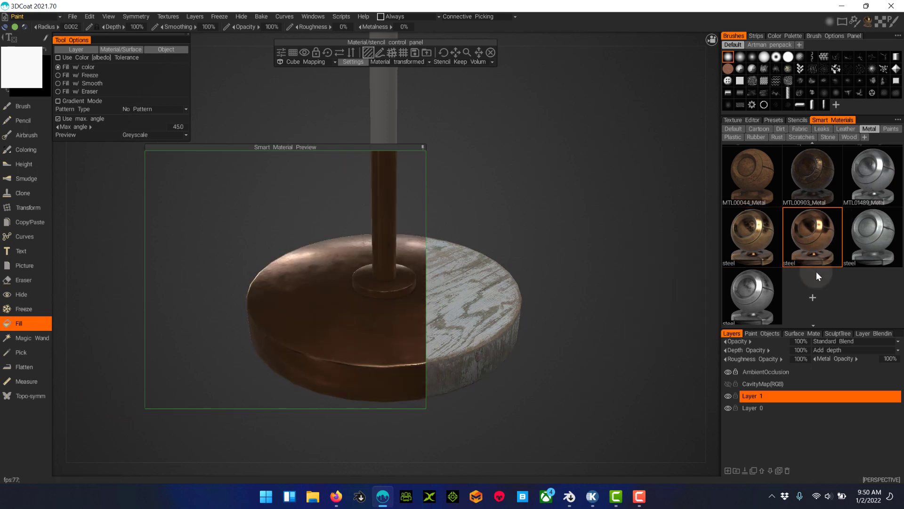
Compare the copper_old and copper_rough metals, fill the collar around the rod with copper_old, and collapse the material preview
scroll(847, 279, "up", 1)
scroll(847, 278, "up", 5)
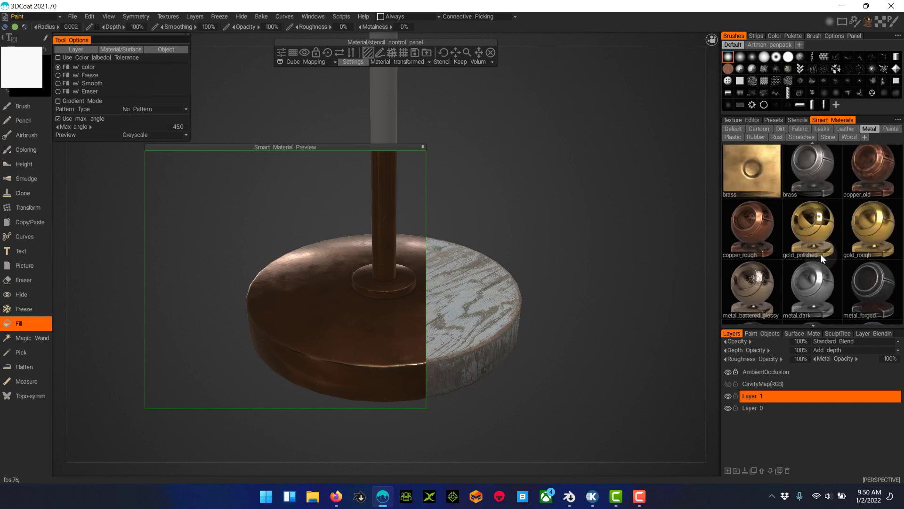
left_click(878, 222)
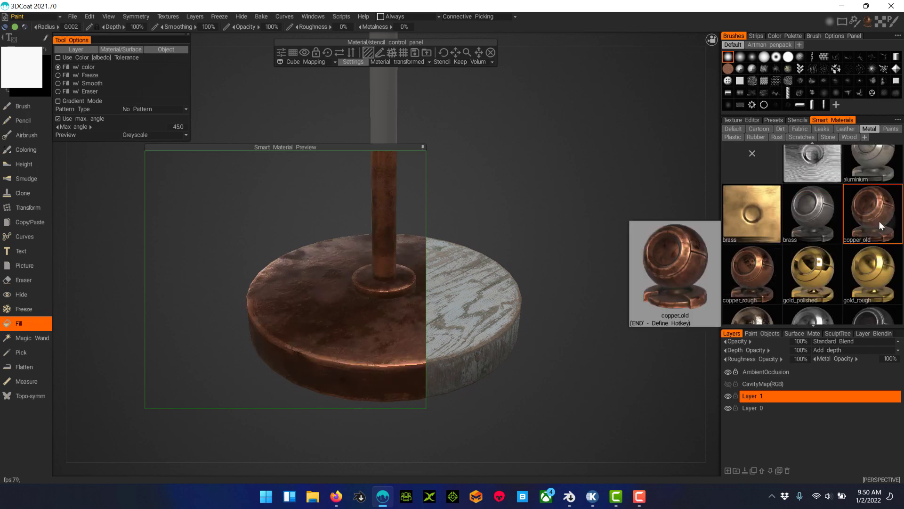
scroll(873, 219, "up", 1)
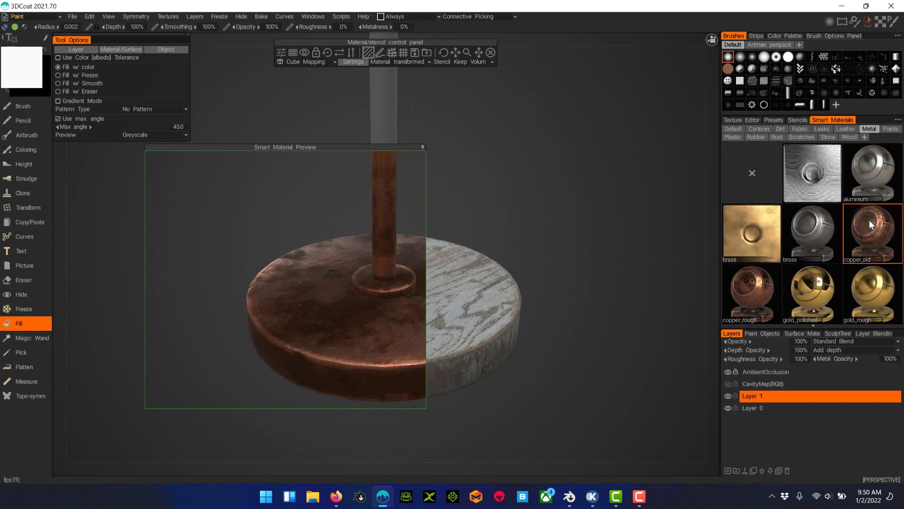
scroll(855, 223, "down", 1)
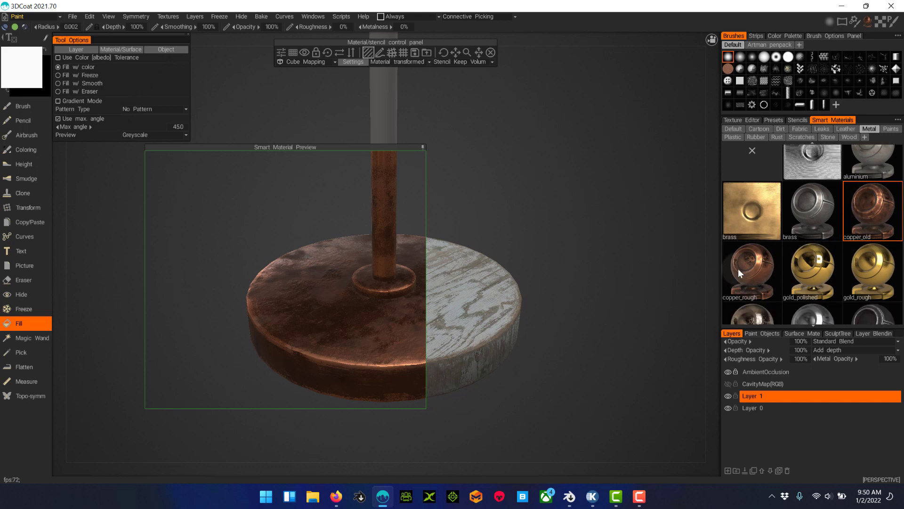
left_click(763, 261)
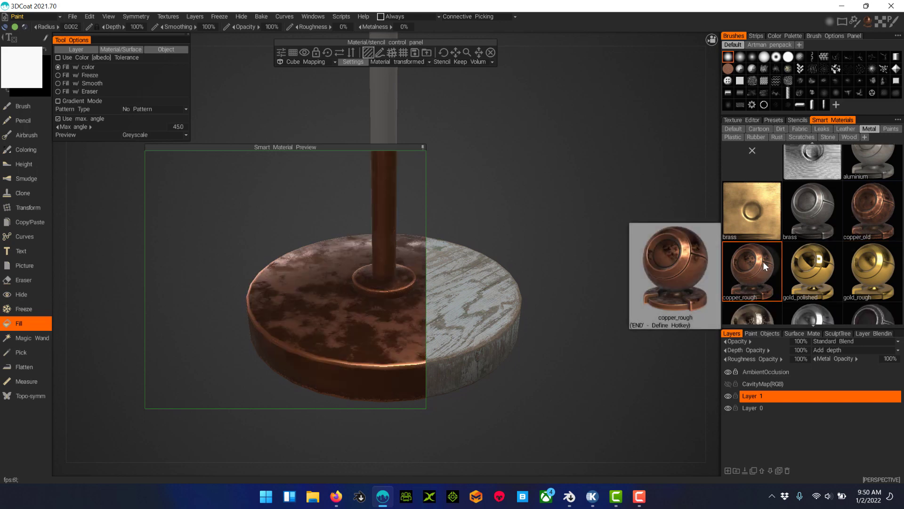
left_click(868, 201)
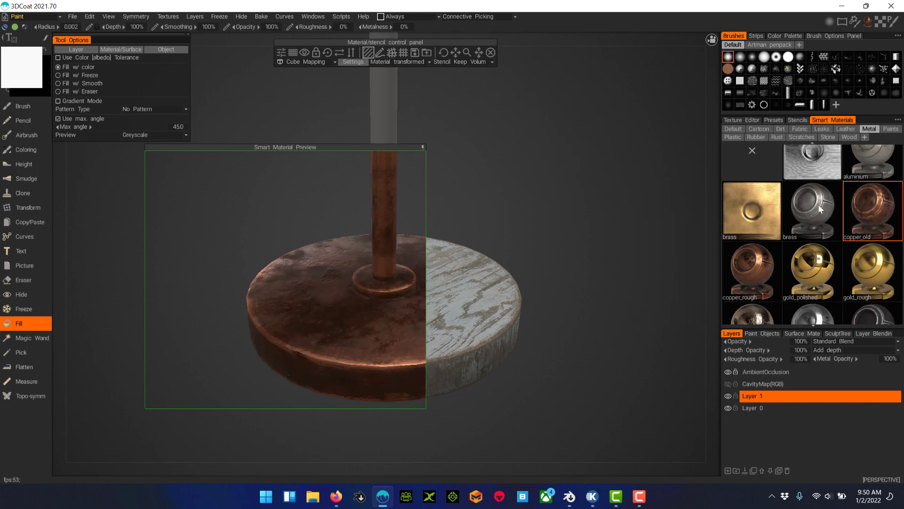
left_click(422, 147)
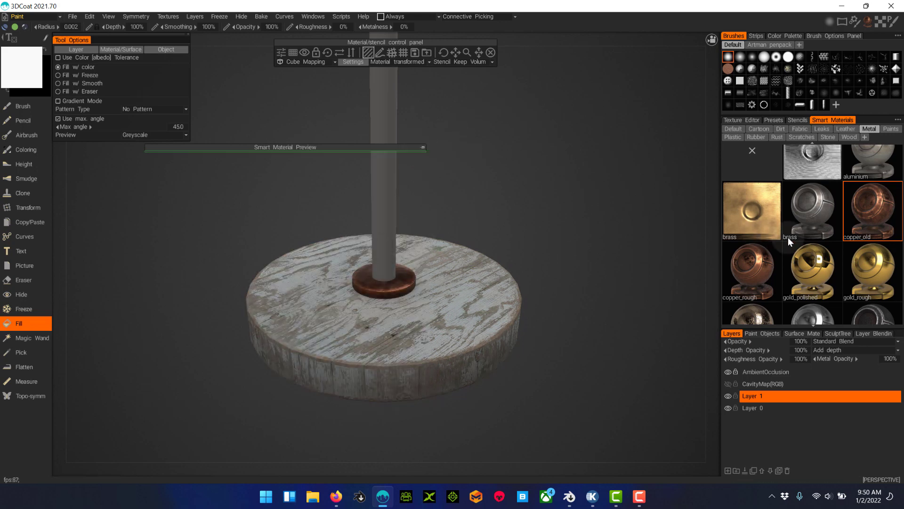
Preview MTL01489_Metal and the matte grey steel on a shrunken preview area, and fill the rod with the grey steel
scroll(845, 261, "down", 3)
scroll(846, 261, "down", 3)
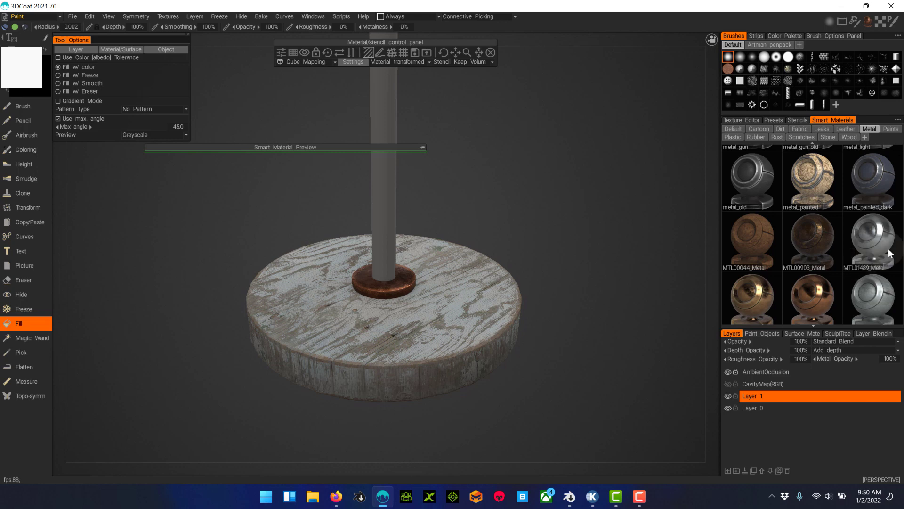
left_click(421, 150)
left_click_drag(363, 147, 363, 97)
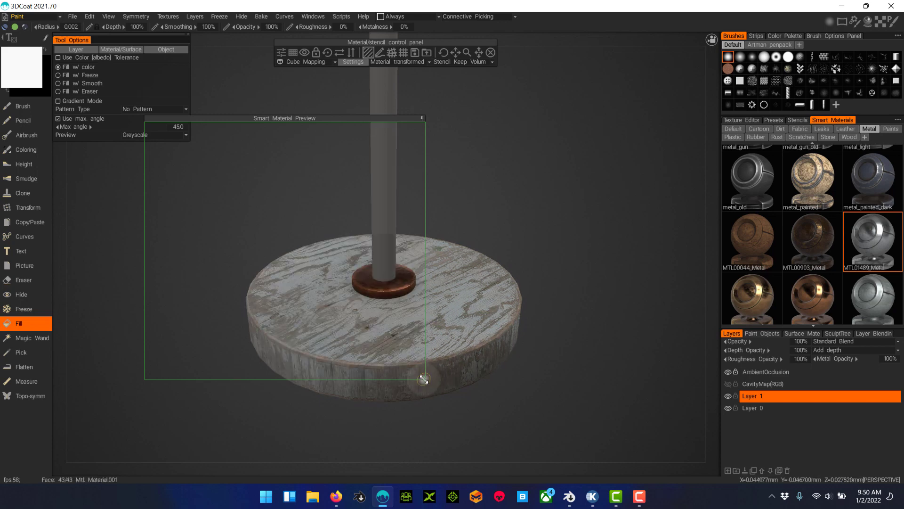
left_click_drag(424, 379, 426, 221)
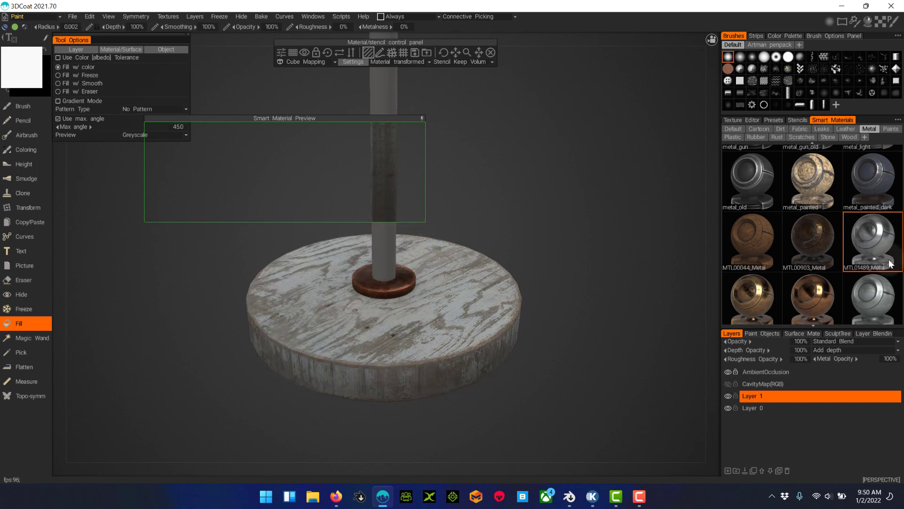
scroll(885, 266, "down", 1)
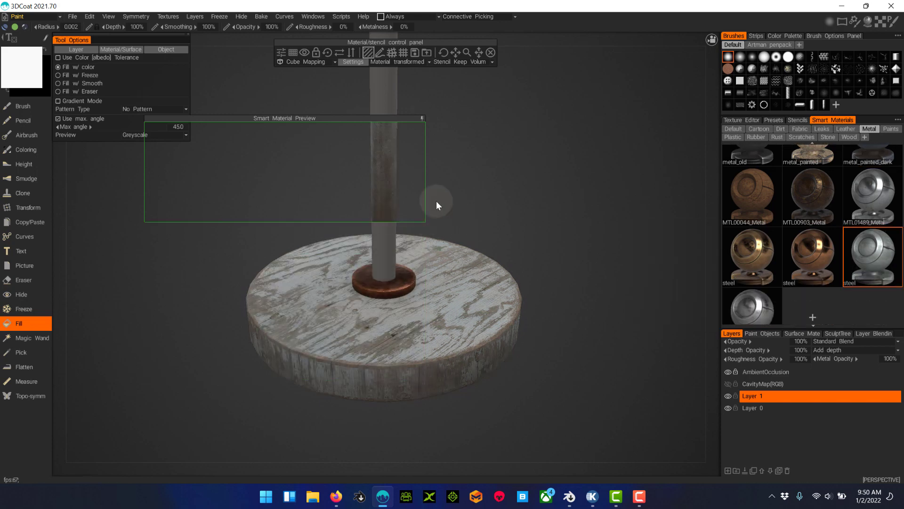
left_click(383, 101)
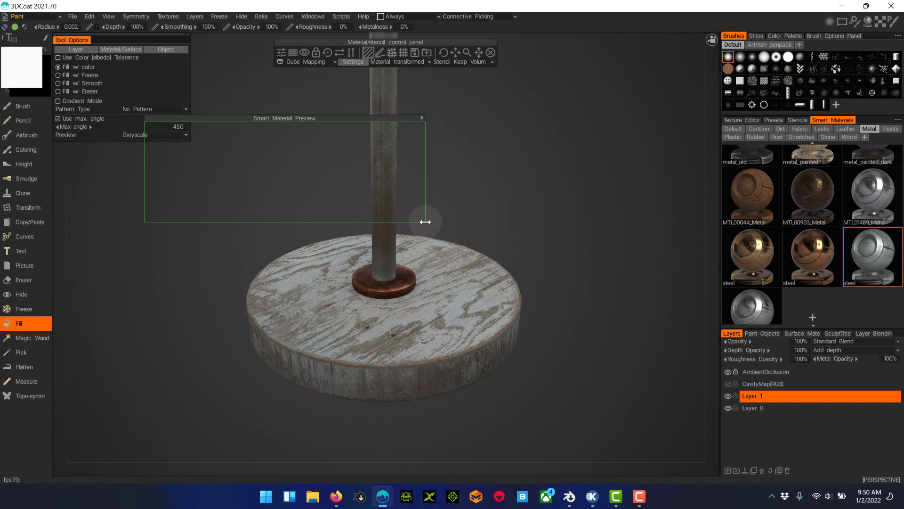
Enlarge the material preview over the stand, show the Dirt smart materials, and add a new layer above Layer 1
left_click_drag(426, 224, 497, 395)
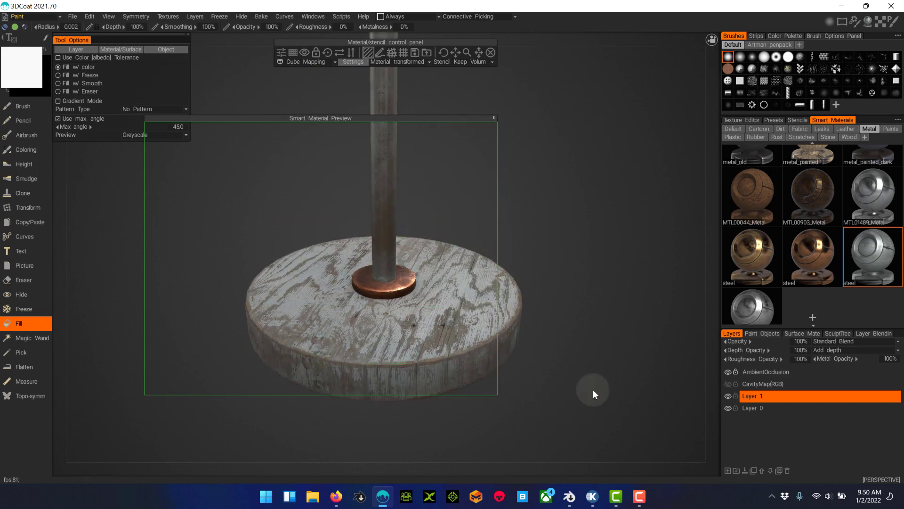
left_click_drag(469, 120, 486, 122)
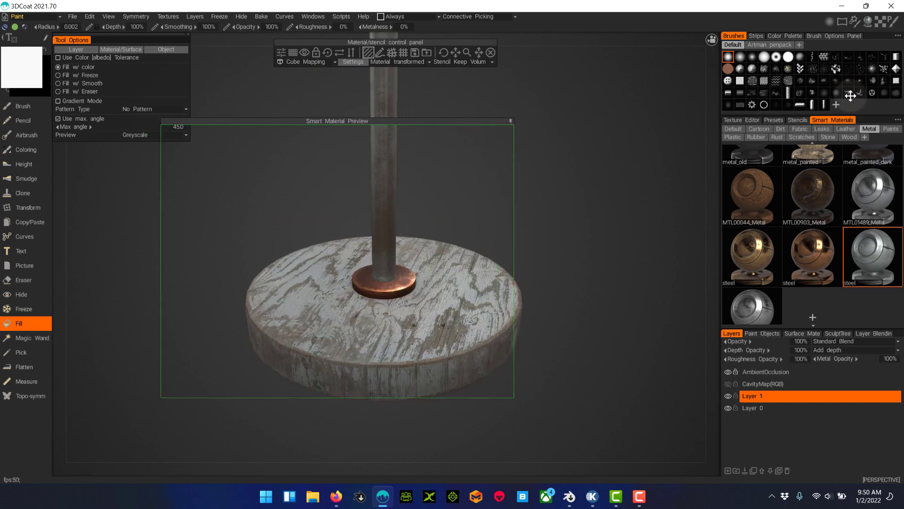
left_click(782, 129)
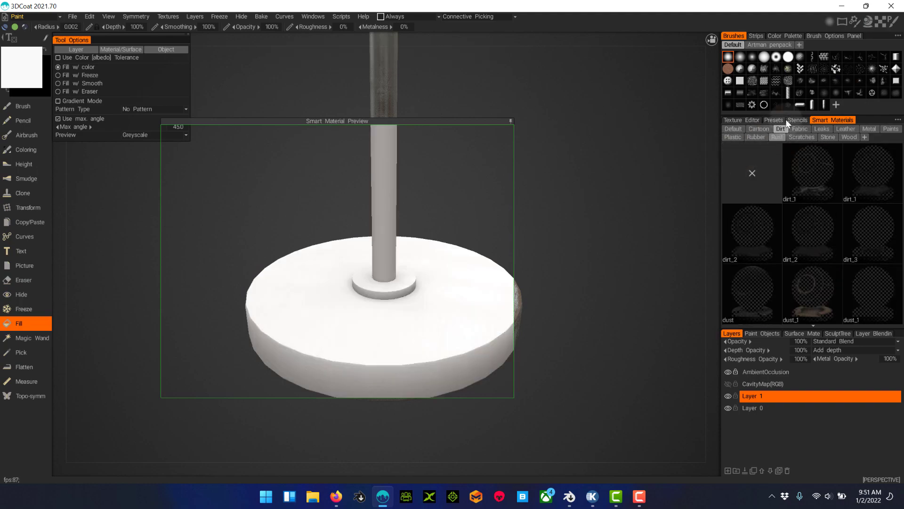
left_click(727, 470)
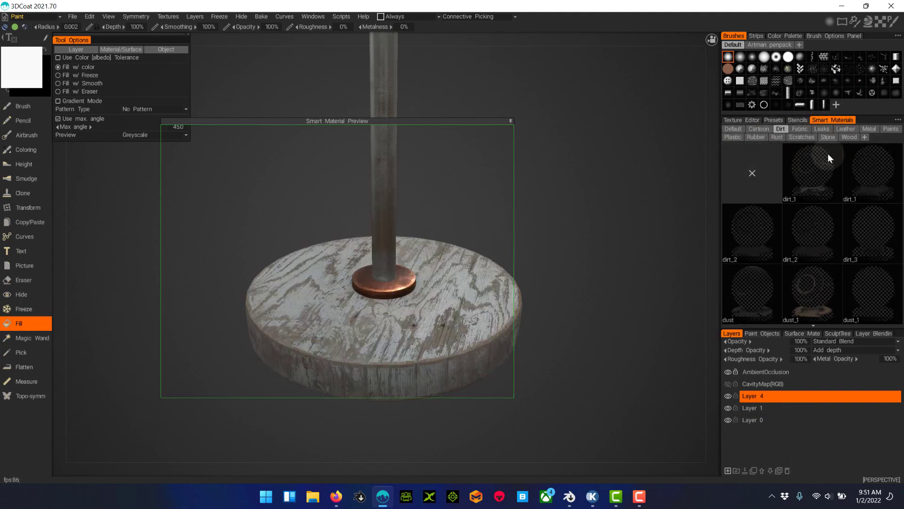
Compare scratches_steel and the second scratches_dark_metal from the Scratches category on the stand, moving the preview area partly off it
left_click(797, 137)
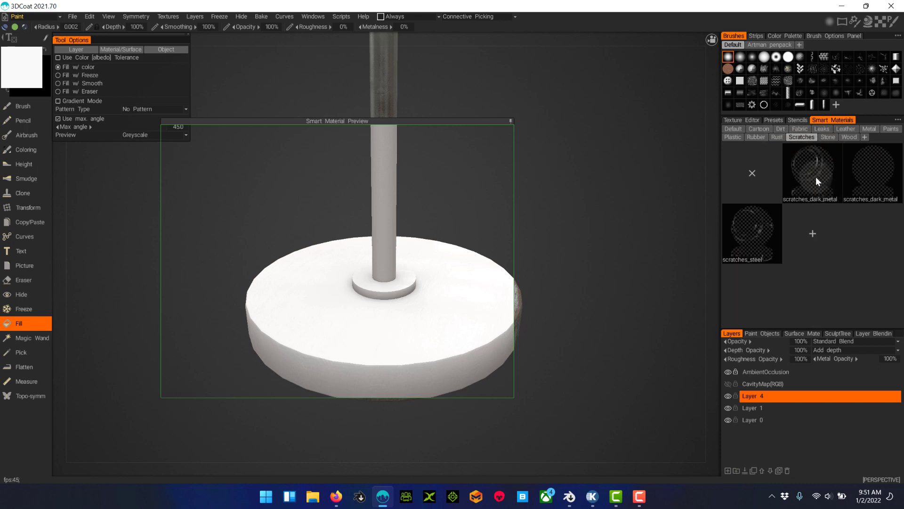
left_click(753, 231)
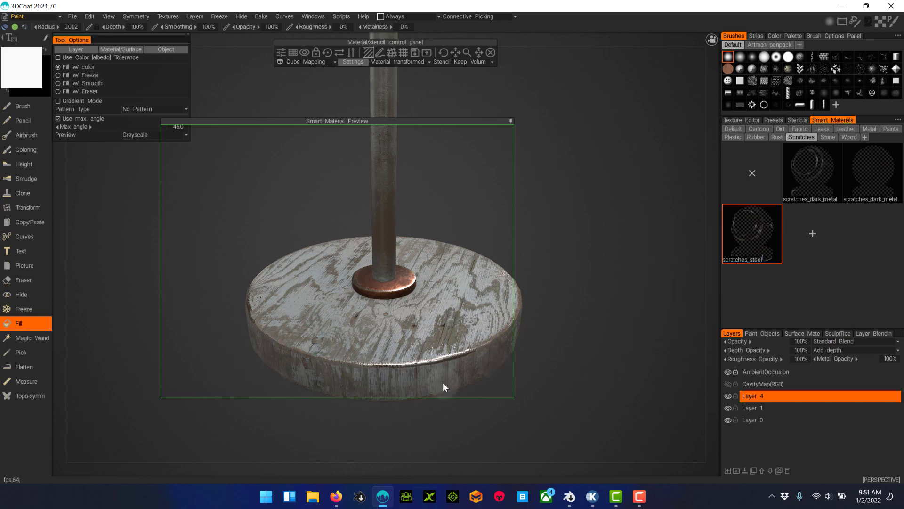
left_click(869, 177)
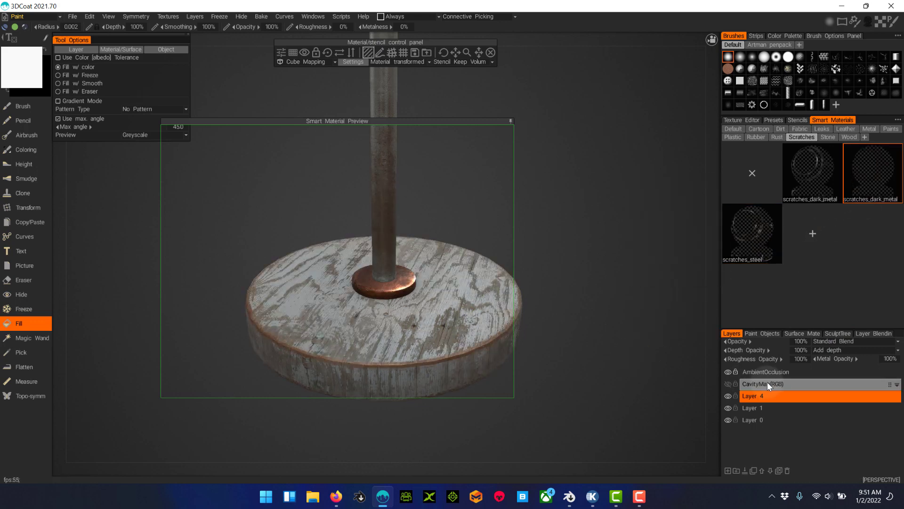
left_click(756, 234)
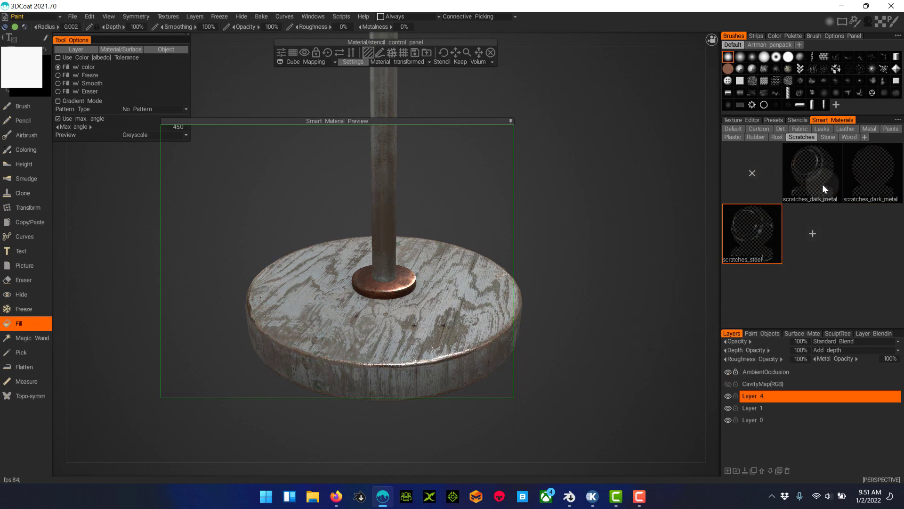
left_click(755, 180)
left_click_drag(490, 122, 316, 162)
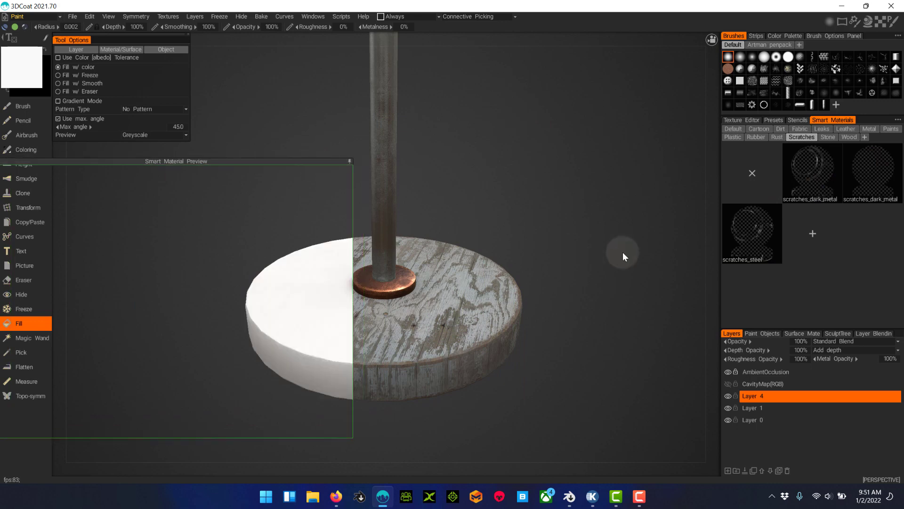
left_click(746, 238)
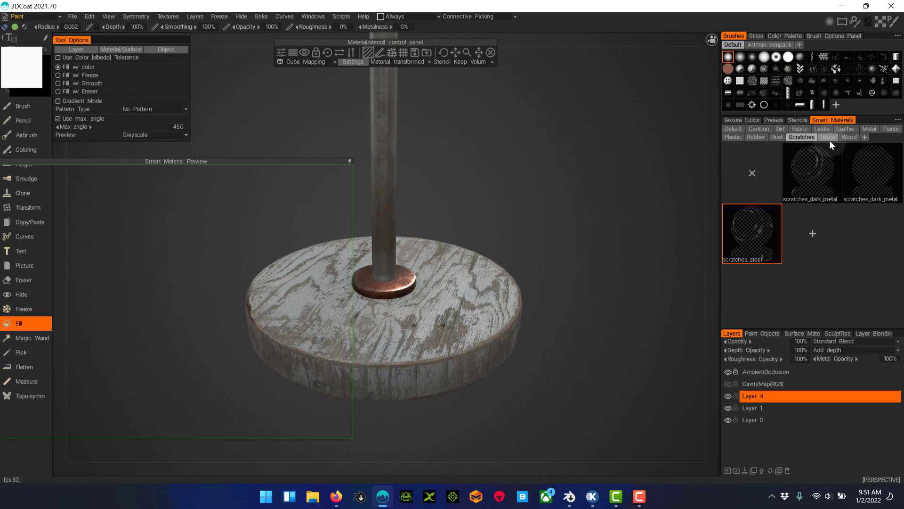
Preview the rust_1 and rust_2 materials from the Rust category, moving the preview area back over the stand
left_click(775, 138)
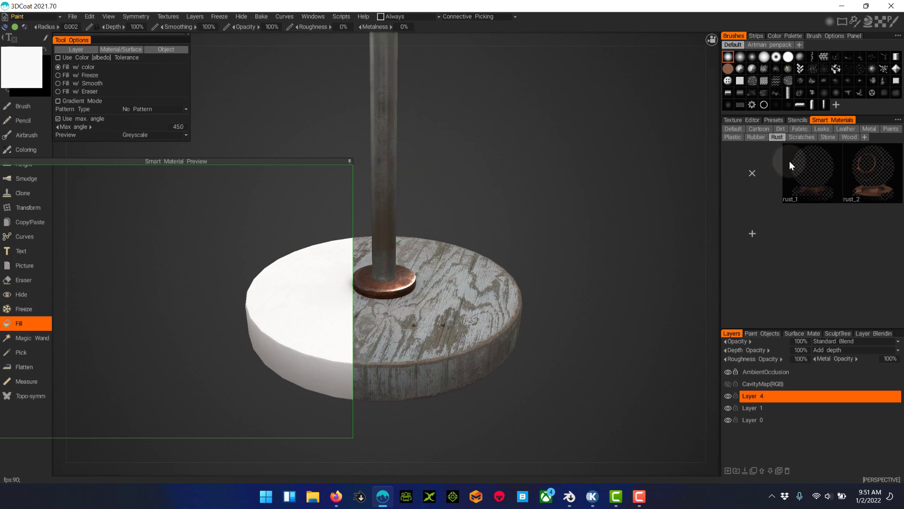
left_click(820, 170)
left_click_drag(278, 163, 418, 150)
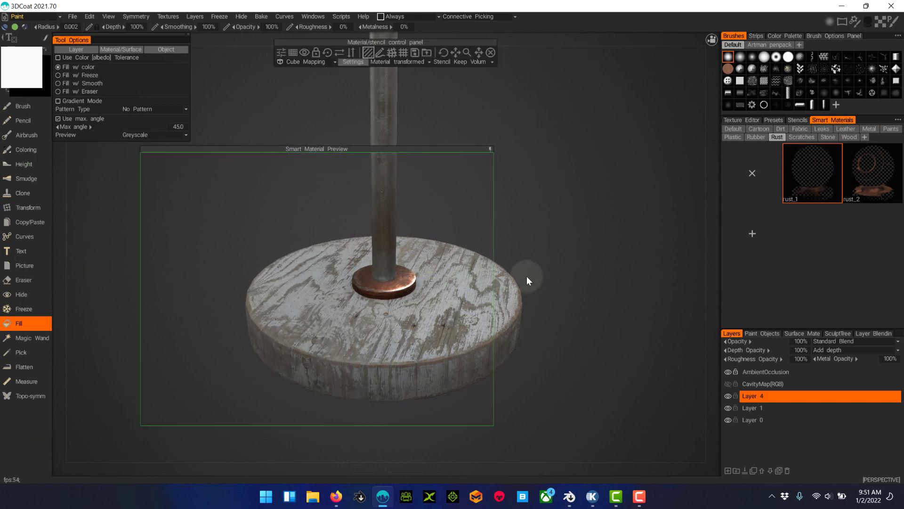
left_click(879, 169)
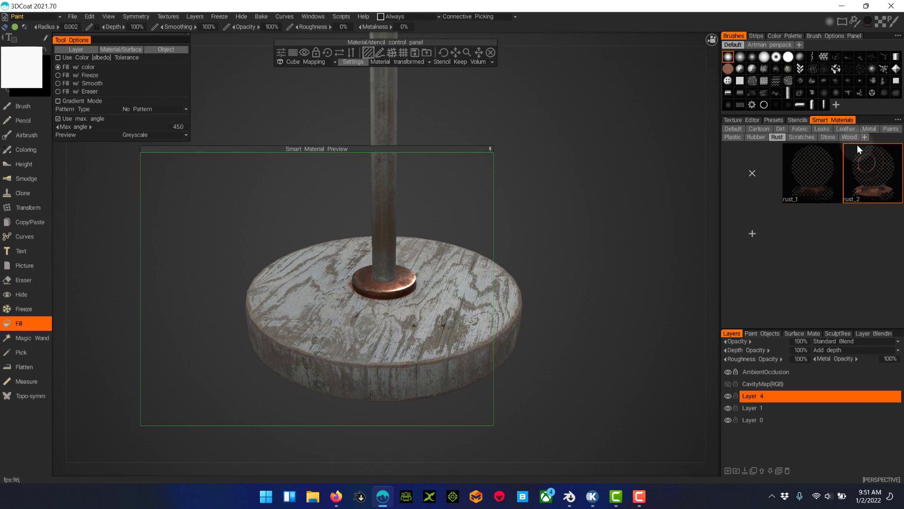
Preview dirt_1, dirt_3, dust_1 and dust_2 from the Dirt category on the stand
left_click(780, 129)
mouse_move(868, 173)
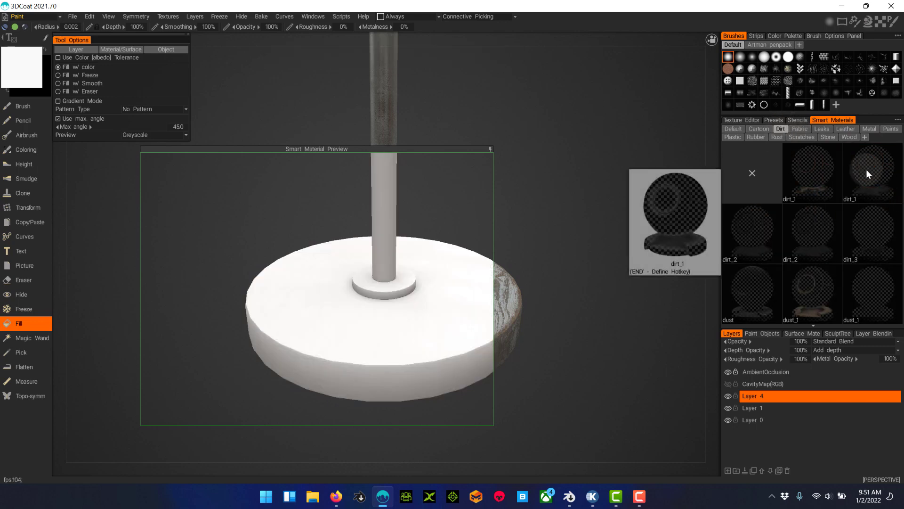
left_click(866, 169)
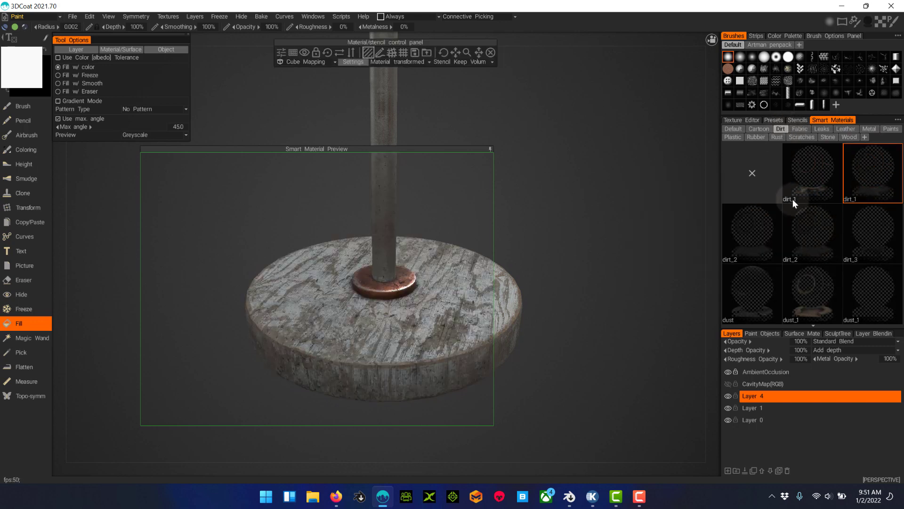
left_click(876, 235)
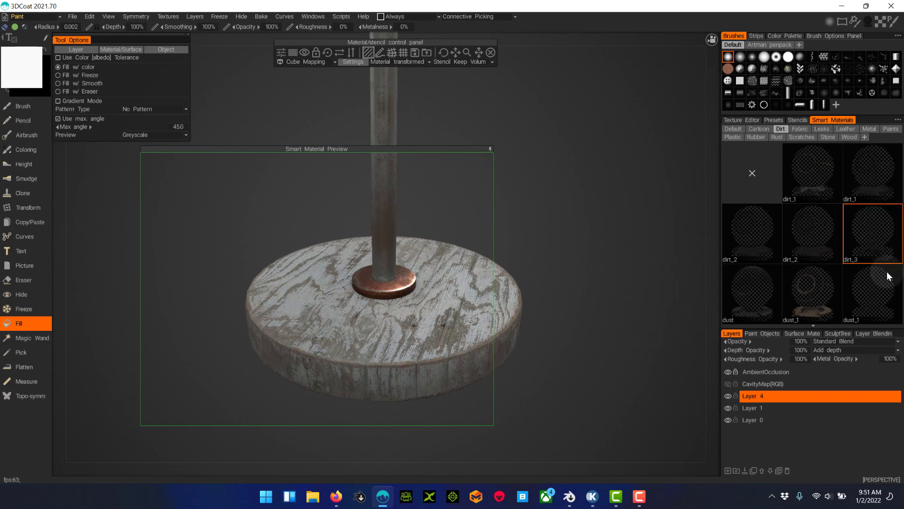
left_click(877, 304)
scroll(871, 290, "down", 2)
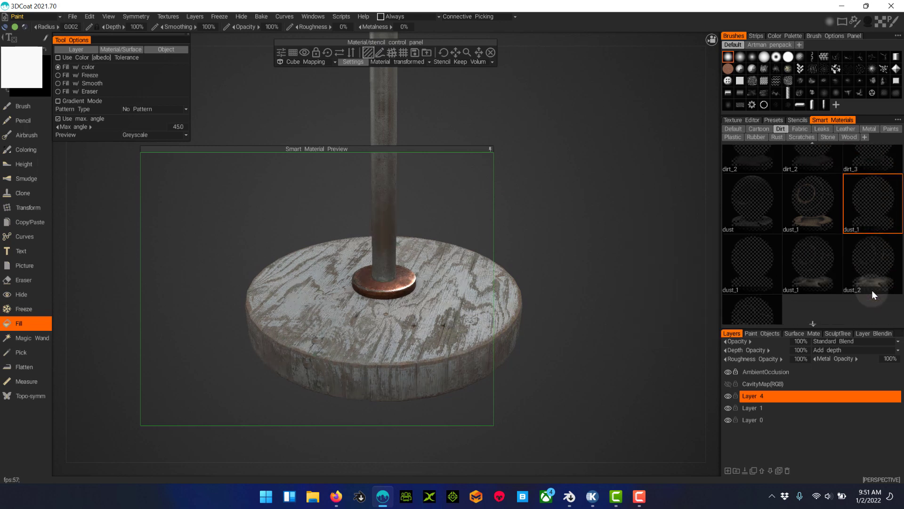
left_click(868, 286)
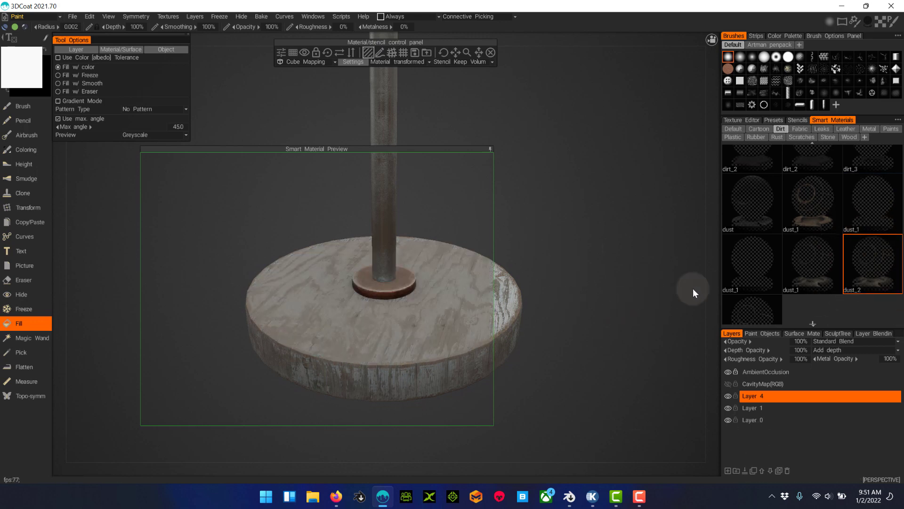
Compare dirt_1 with the dust_1 material beside dust_2, and keep that dust_1 selected
left_click(816, 262)
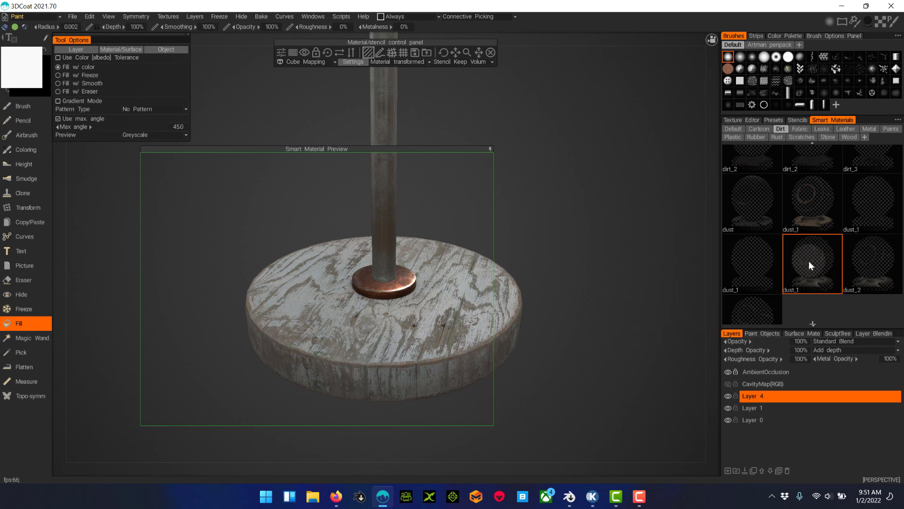
scroll(811, 282, "up", 3)
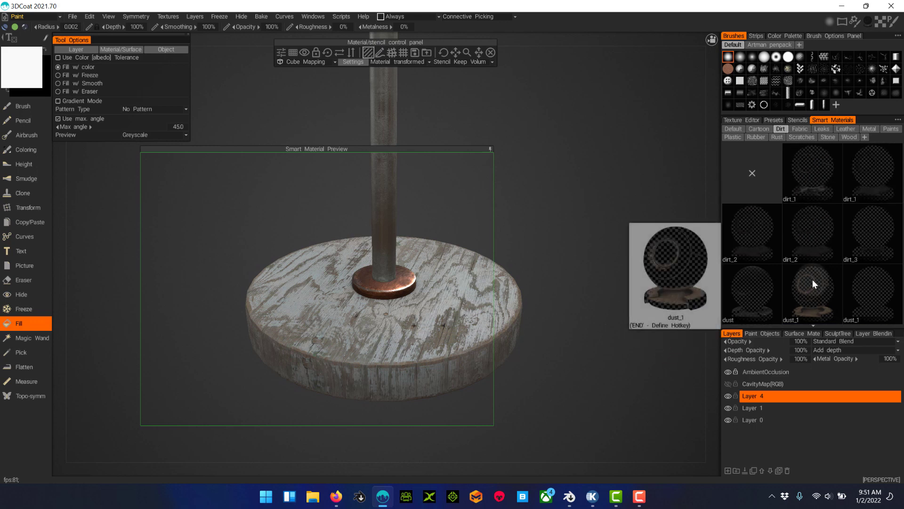
left_click(879, 182)
scroll(797, 245, "down", 3)
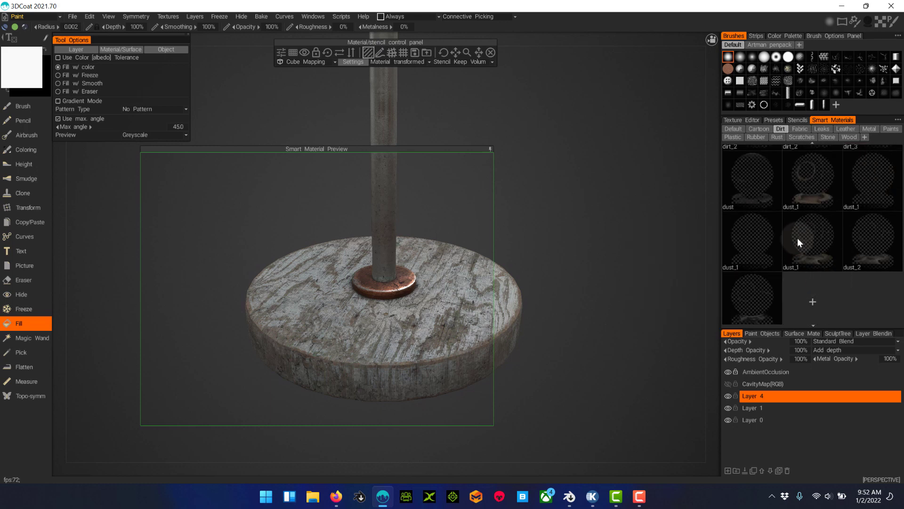
left_click(798, 238)
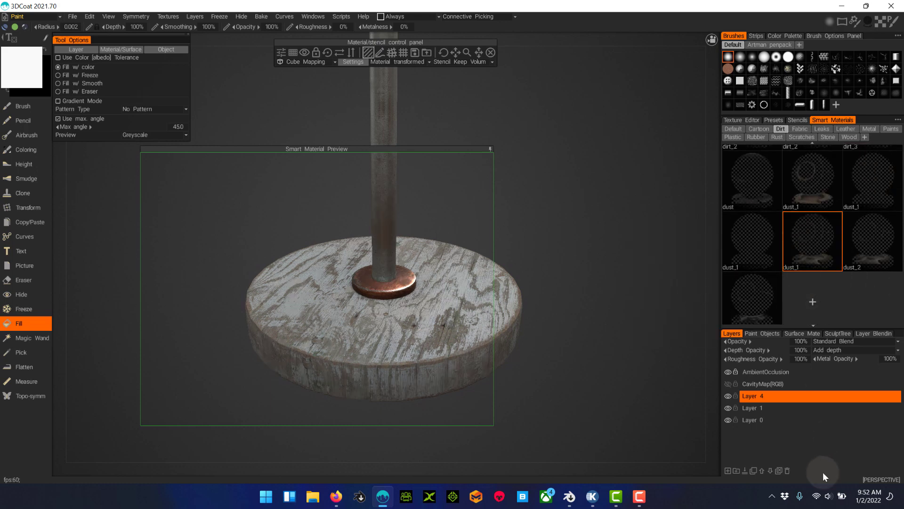
Add a new layer above Layer 4 and collapse the smart material preview
left_click(727, 469)
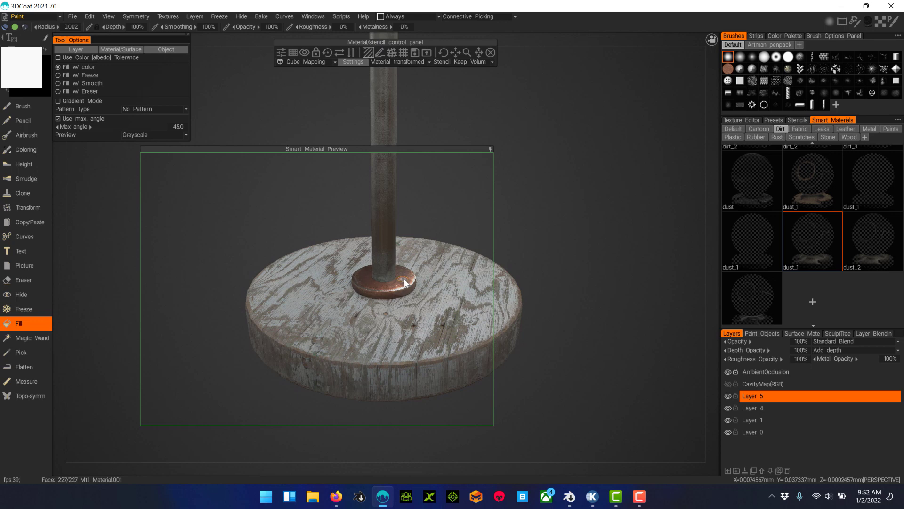
left_click(490, 148)
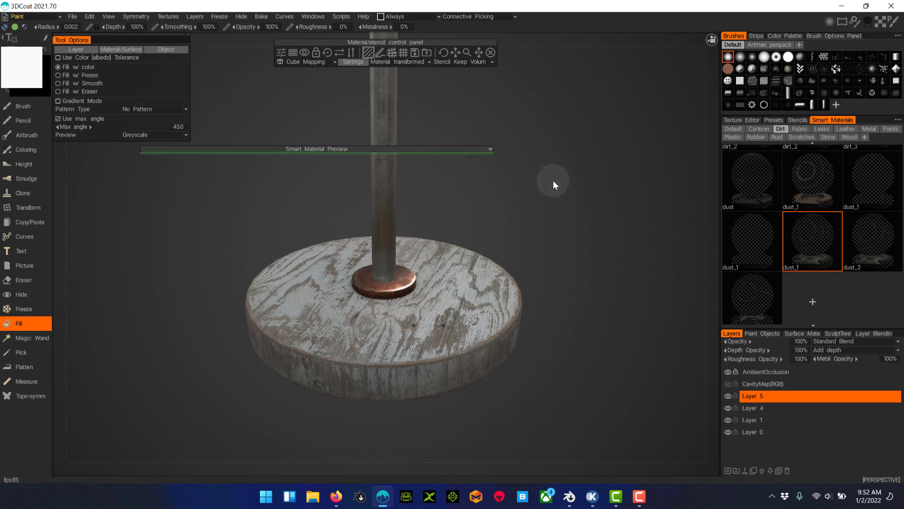
left_click_drag(559, 166, 553, 165)
middle_click_drag(553, 165, 555, 233)
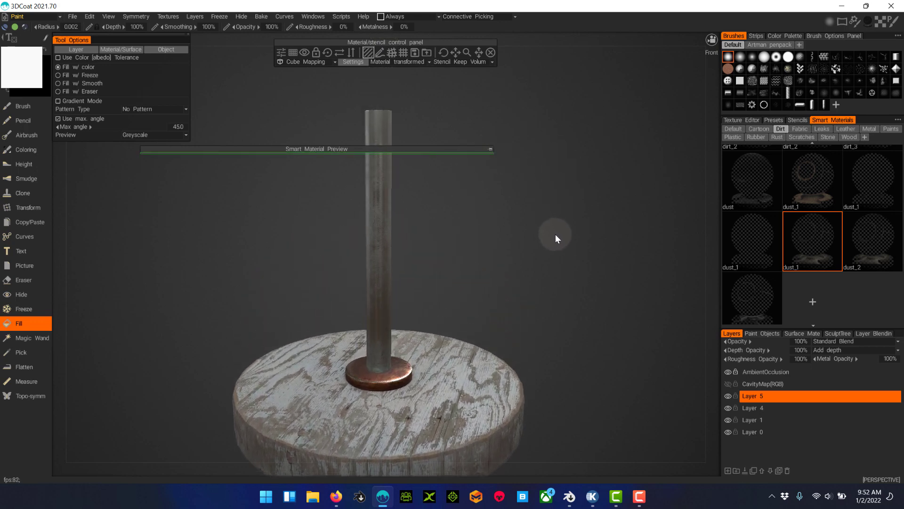
mouse_move(555, 234)
left_mouse_down()
mouse_move(554, 293)
mouse_move(553, 244)
mouse_move(552, 275)
mouse_move(549, 250)
left_mouse_up()
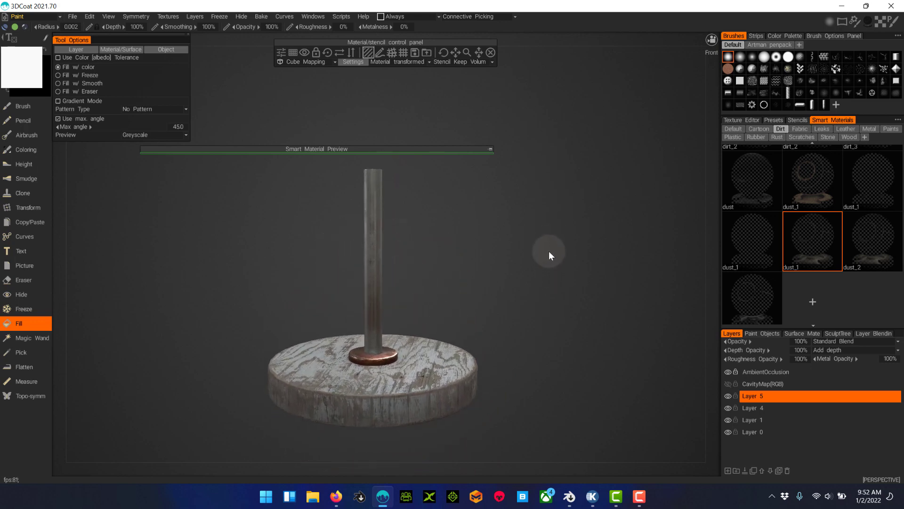
middle_click_drag(549, 251, 558, 238)
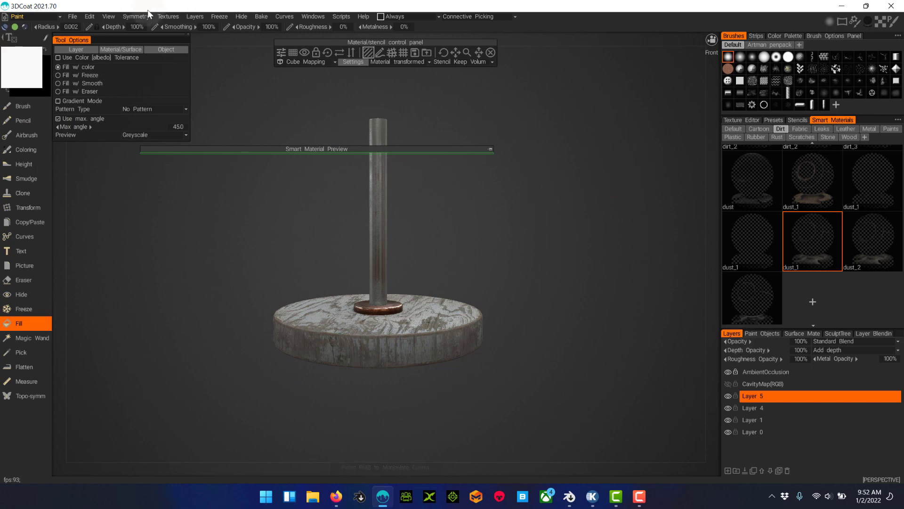
Send the stand back to its original app with the BlenderAppLink preset, removing the emissive and displacement textures from the export
left_click(23, 107)
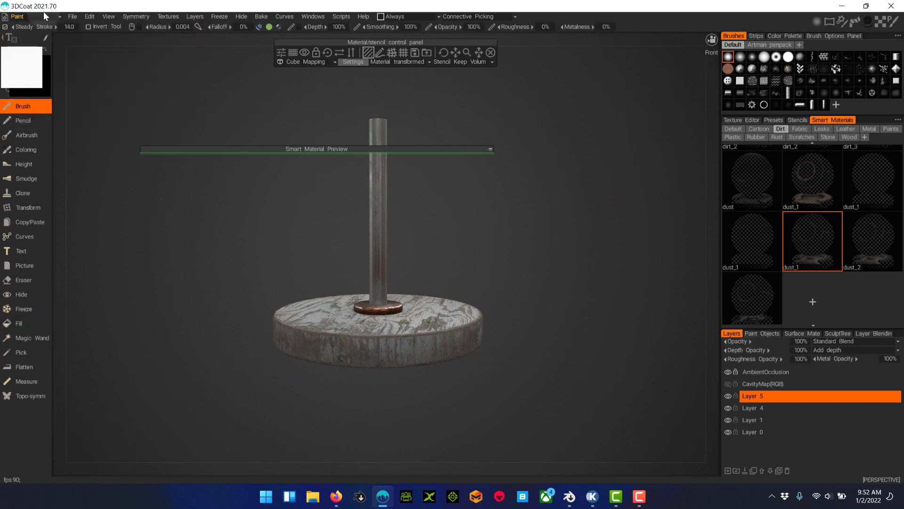
left_click(72, 17)
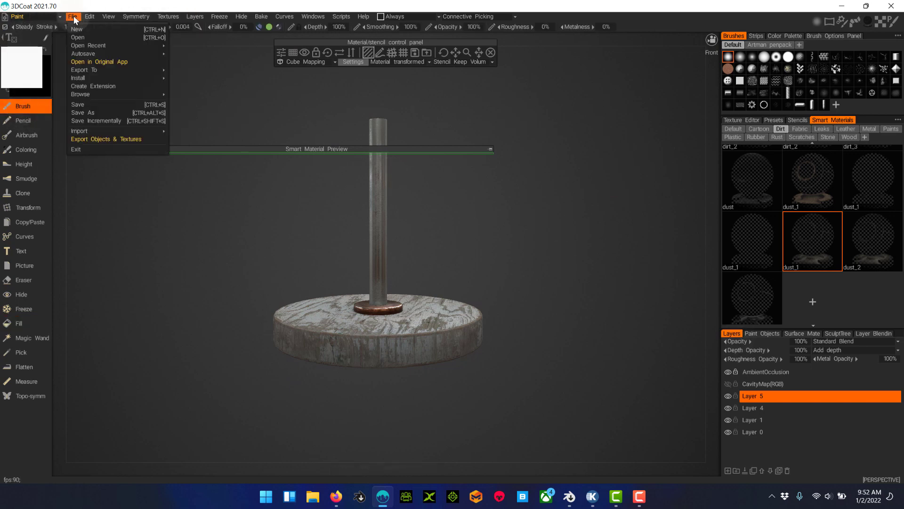
left_click(126, 63)
left_click(388, 166)
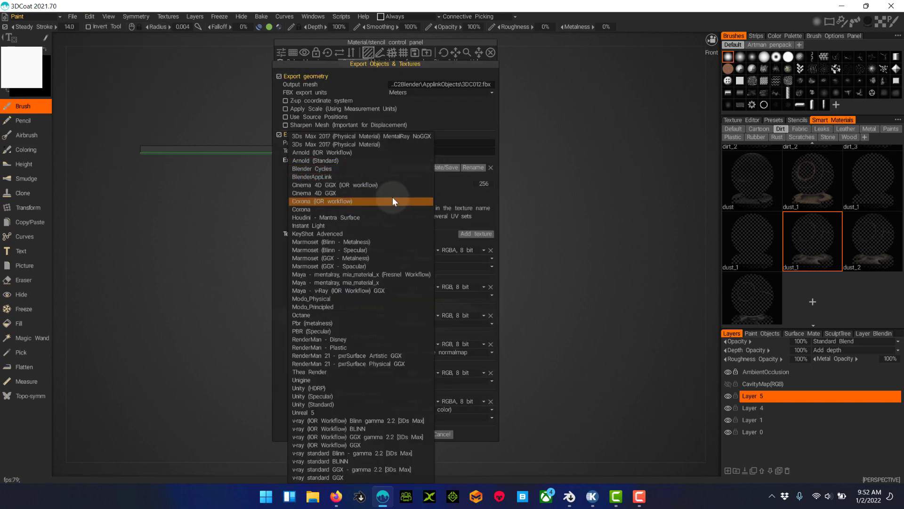
left_click(386, 177)
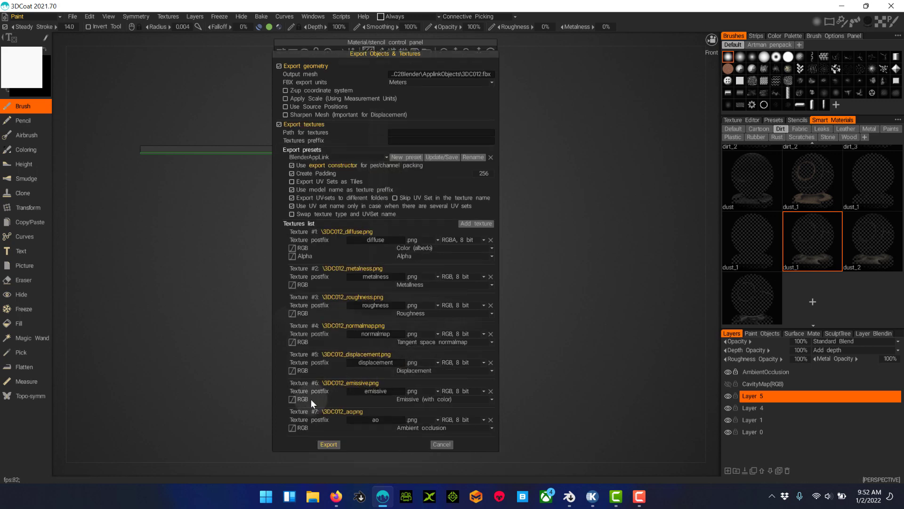
left_click(491, 391)
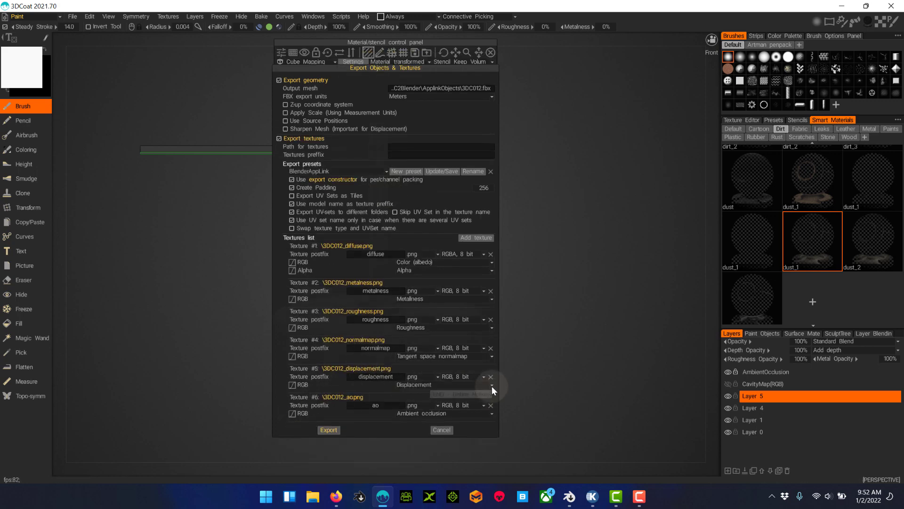
left_click(491, 374)
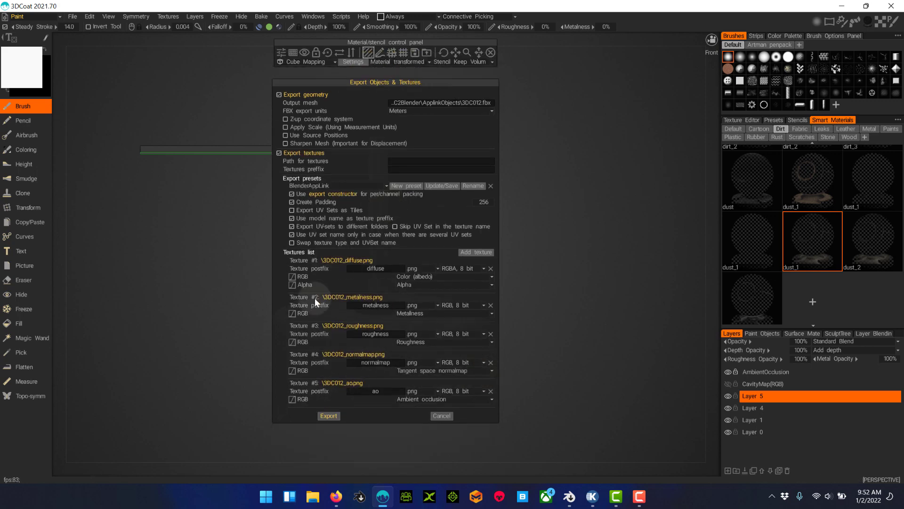
left_click(329, 415)
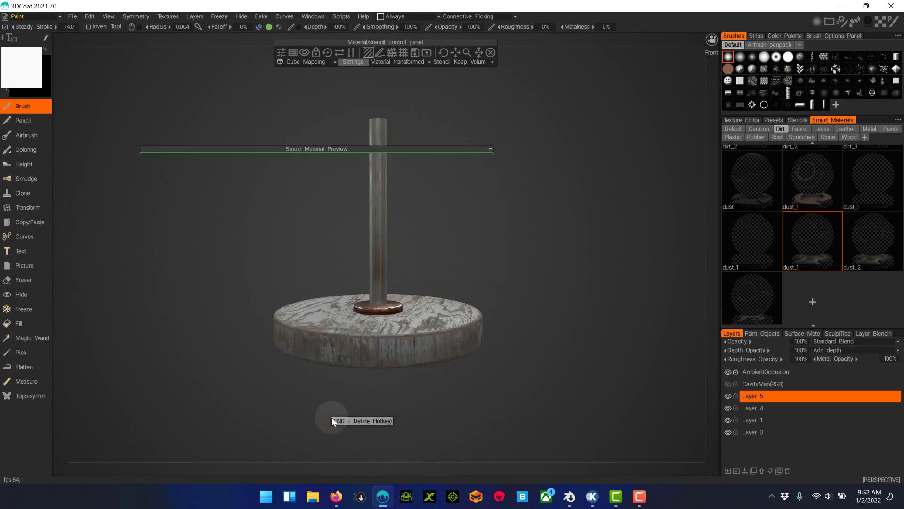
Switch to Blender and try to get the stand's textures back through the 3D-Coat Applink
left_click(594, 504)
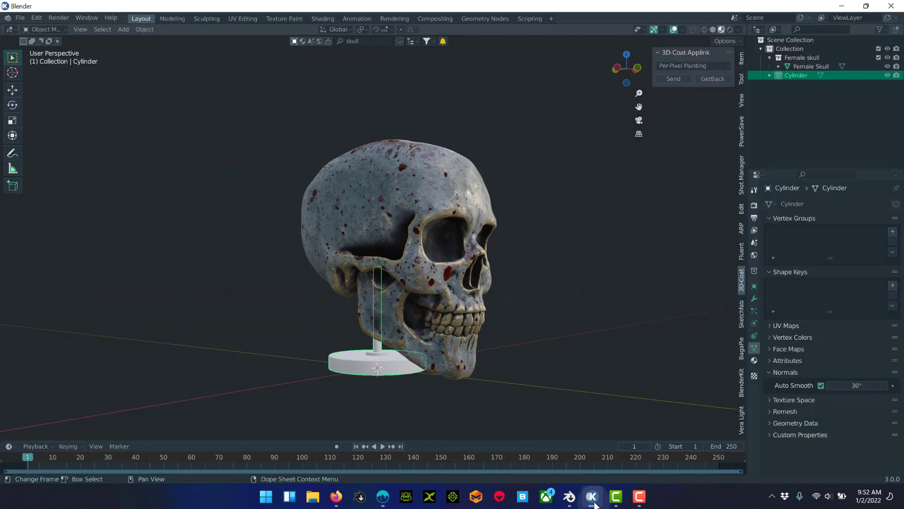
left_click(719, 81)
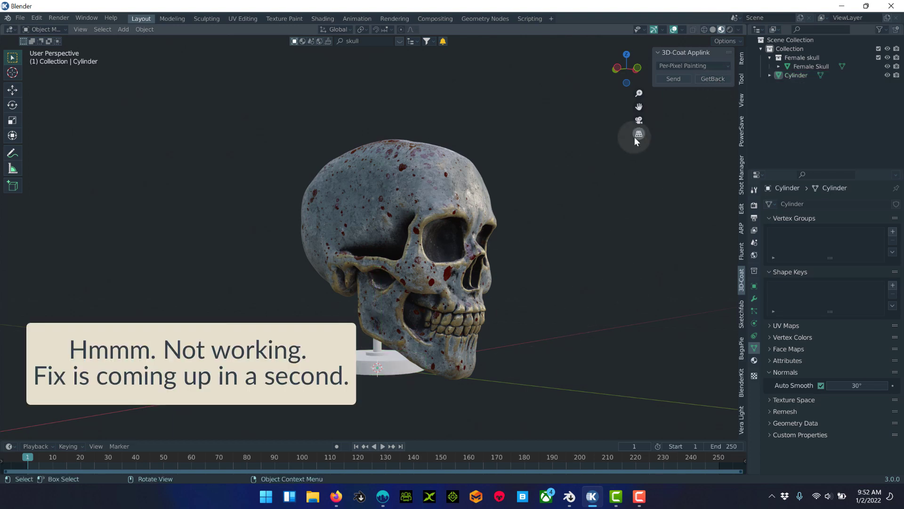
left_click(360, 363)
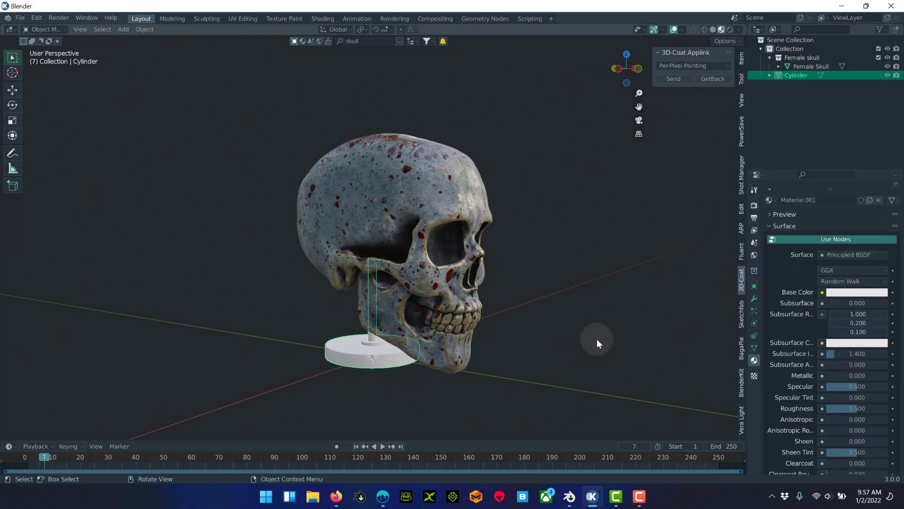
Deselect the stand, look at it beneath the skull from another angle, and reselect it
left_click(580, 340)
middle_click_drag(580, 340, 509, 329)
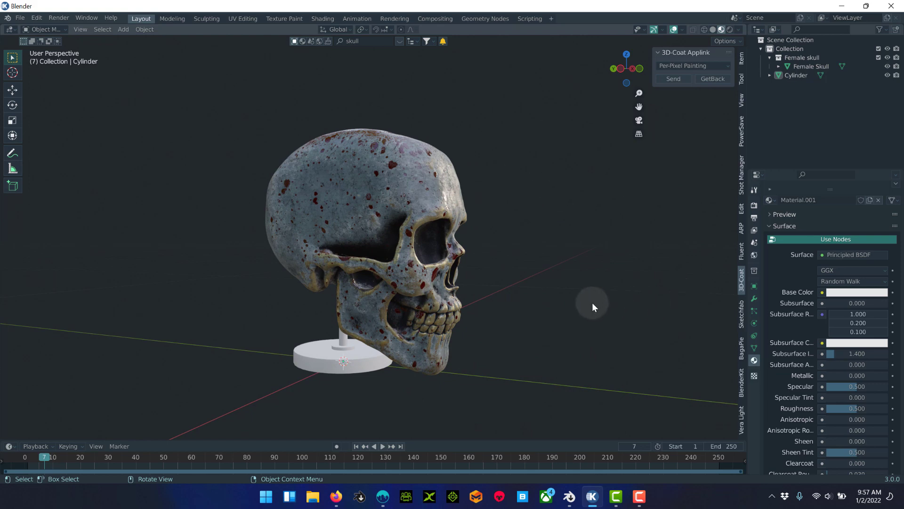
left_click(364, 368)
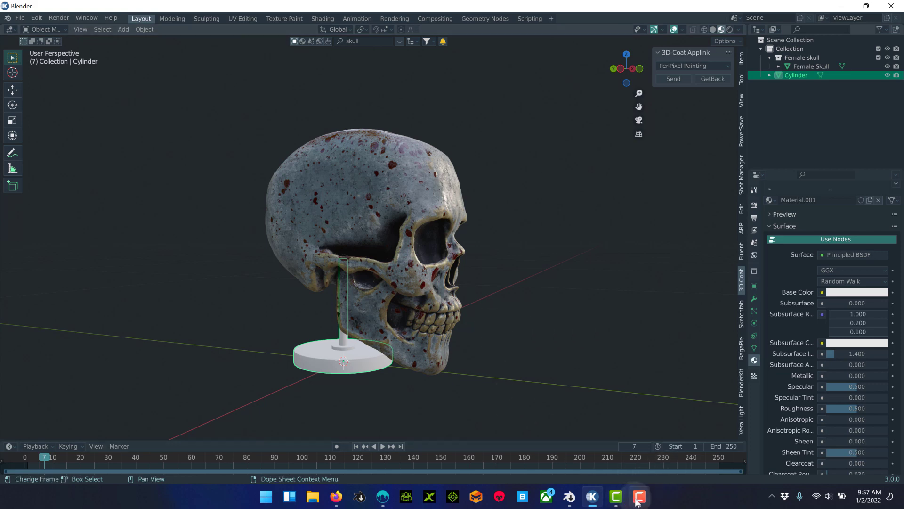
Send the selected stand through the 3D-Coat Applink for Per-Pixel Painting and switch to 3DCoat
middle_click_drag(515, 400, 360, 354)
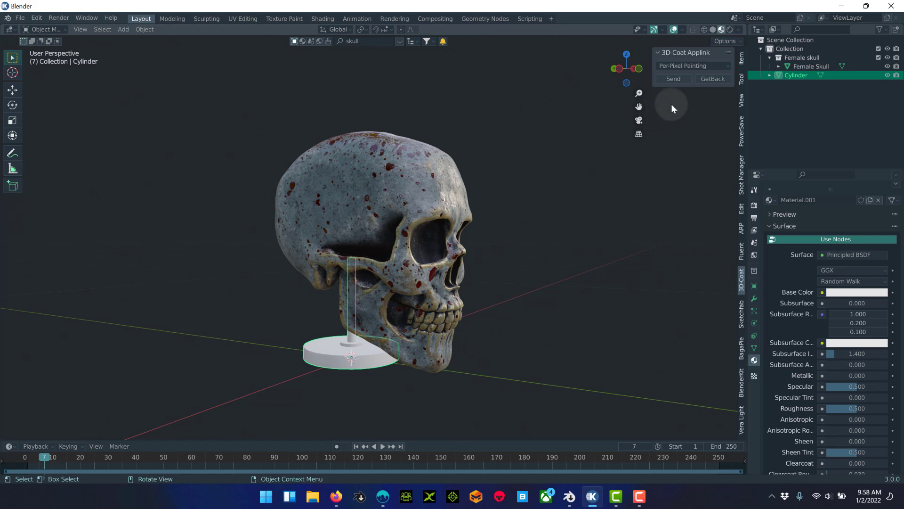
left_click(675, 80)
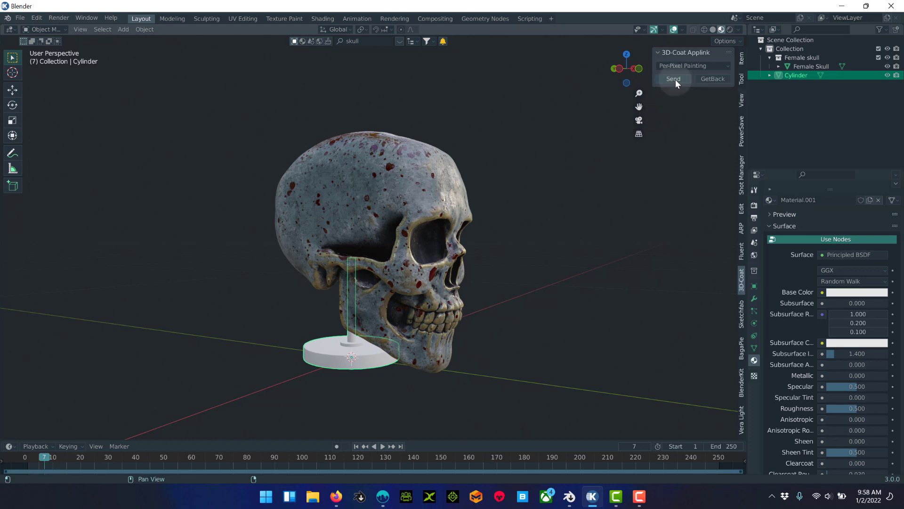
key("alt+Tab")
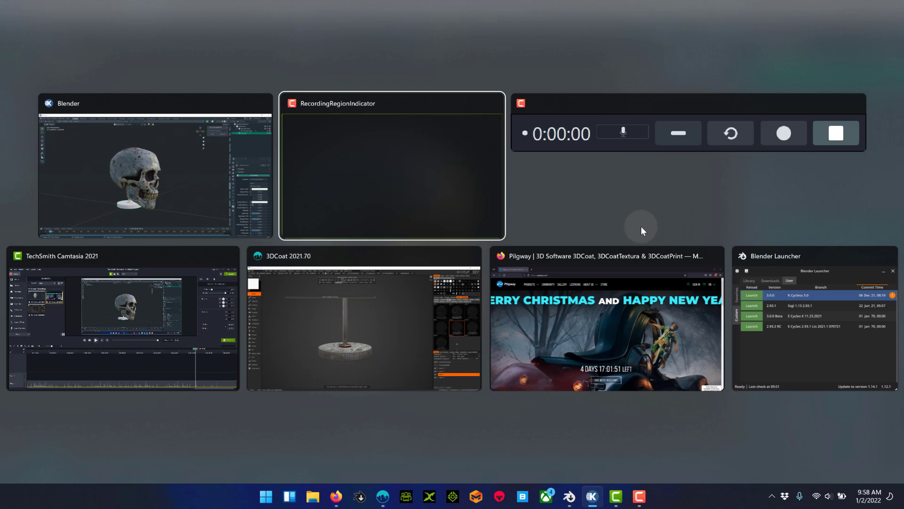
left_click(346, 338)
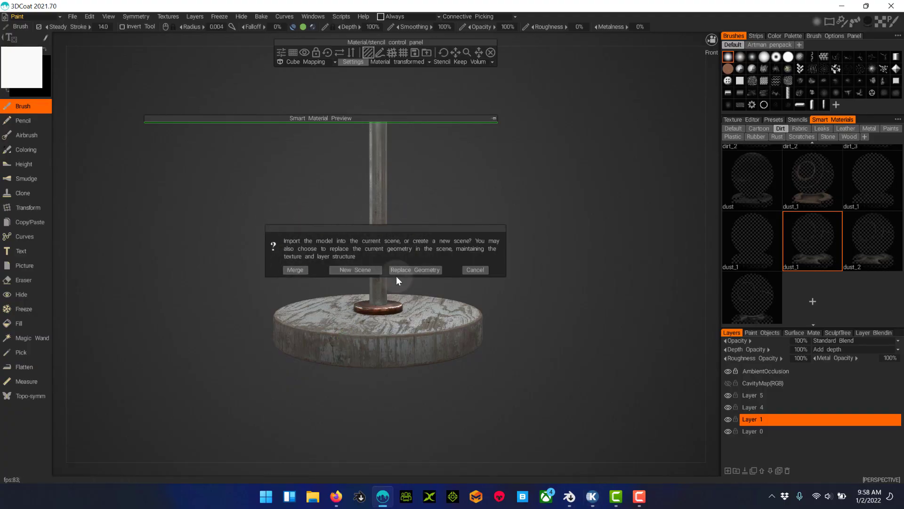
Import the stand by replacing the current geometry, with UV Map Typing set to Auto-Mapping
left_click(422, 269)
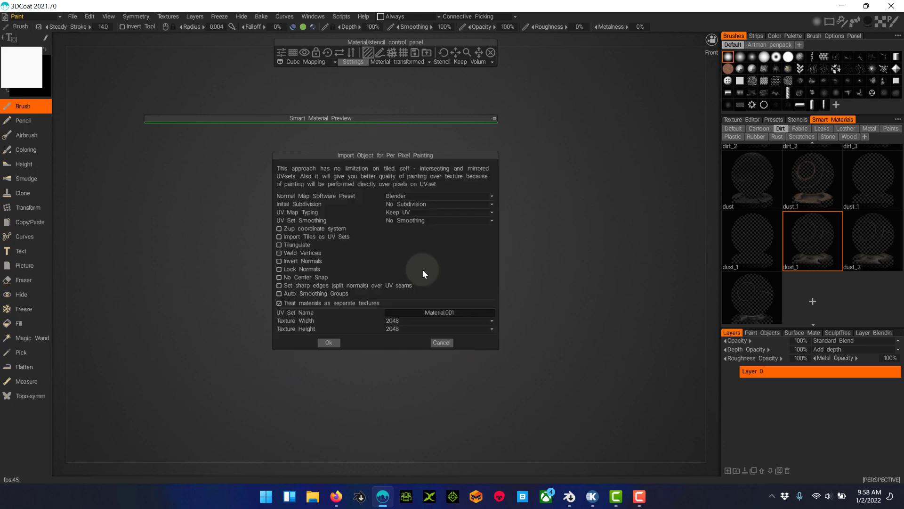
left_click(493, 212)
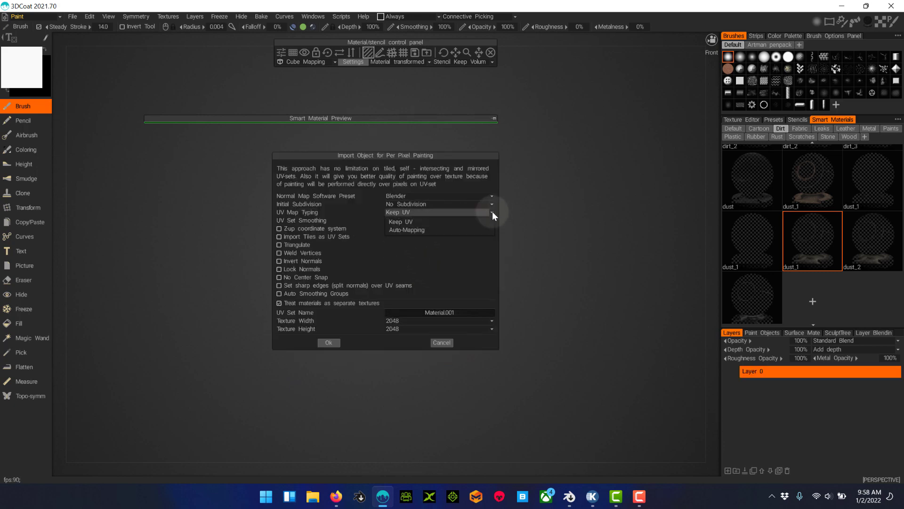
left_click(410, 231)
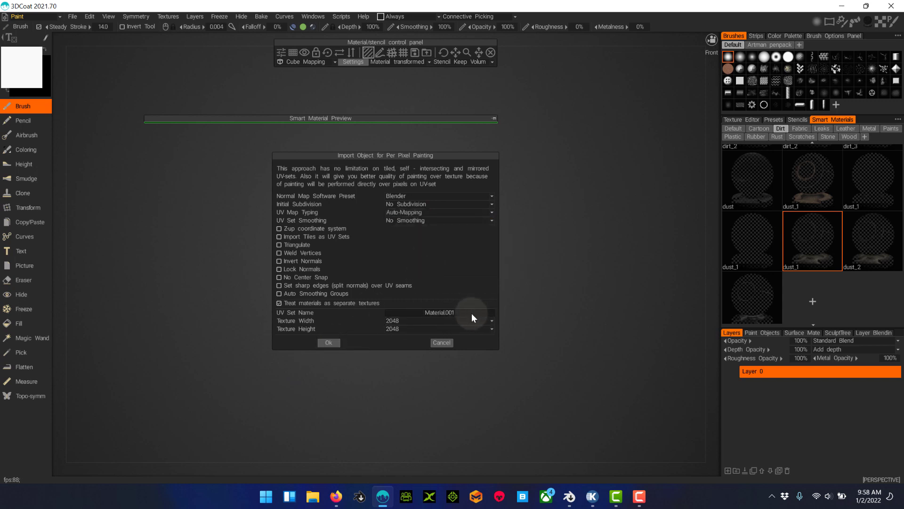
left_click(329, 343)
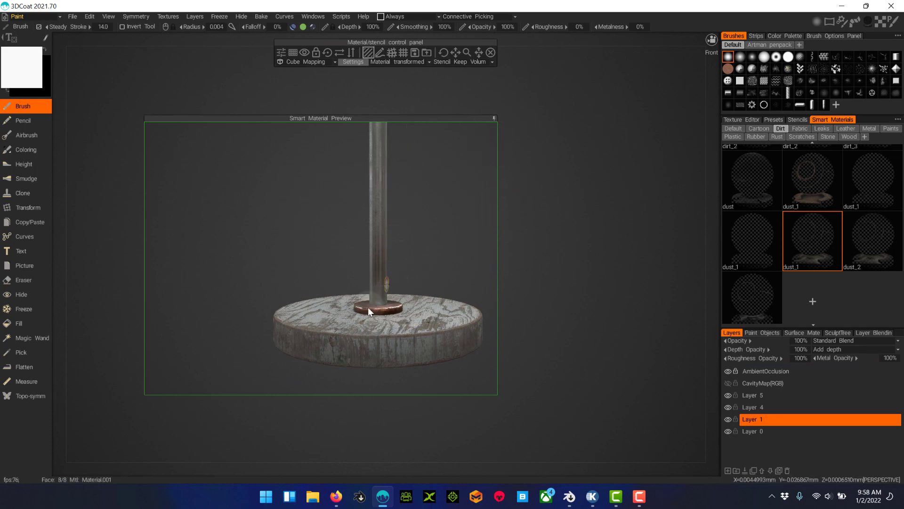
Send the stand back to its original app with the Blender Cycles export preset
left_click(73, 16)
left_click(107, 63)
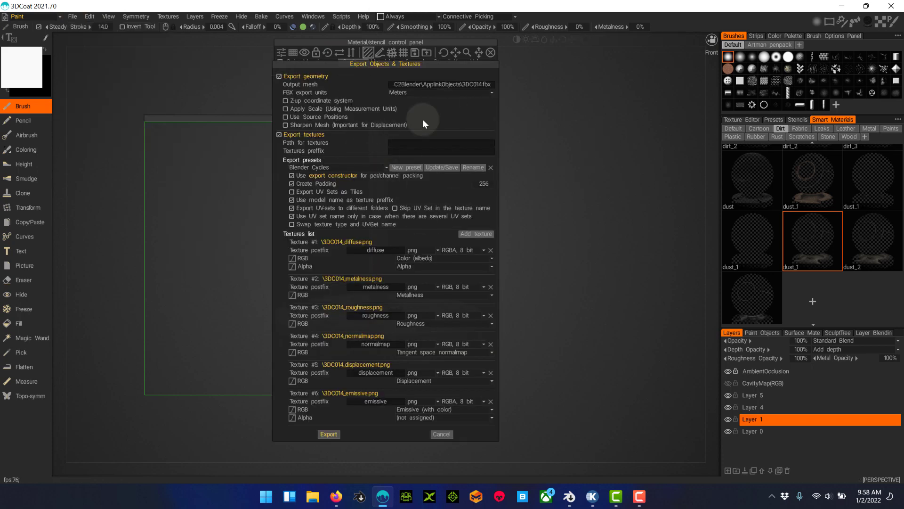
left_click(328, 436)
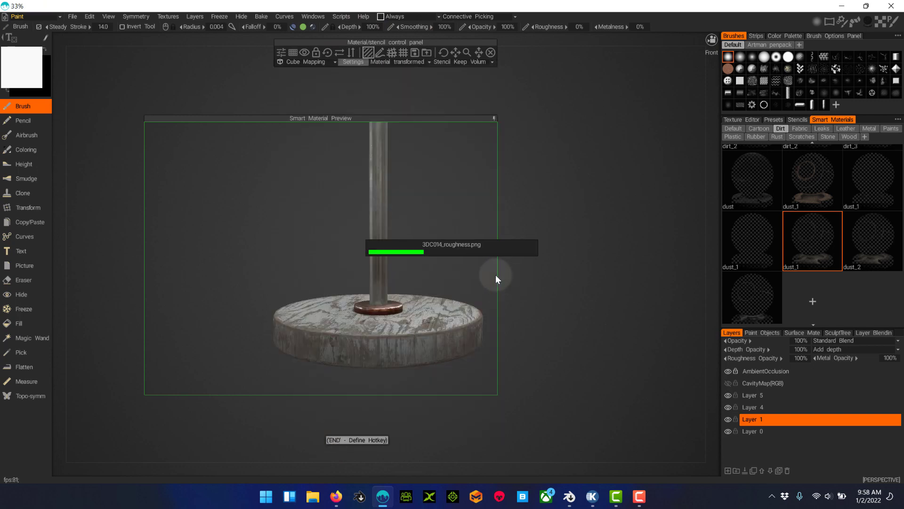
Send the stand to its original app again with the BlenderAppLink preset, removing the displacement and emissive textures from the export
left_click(74, 17)
left_click(92, 62)
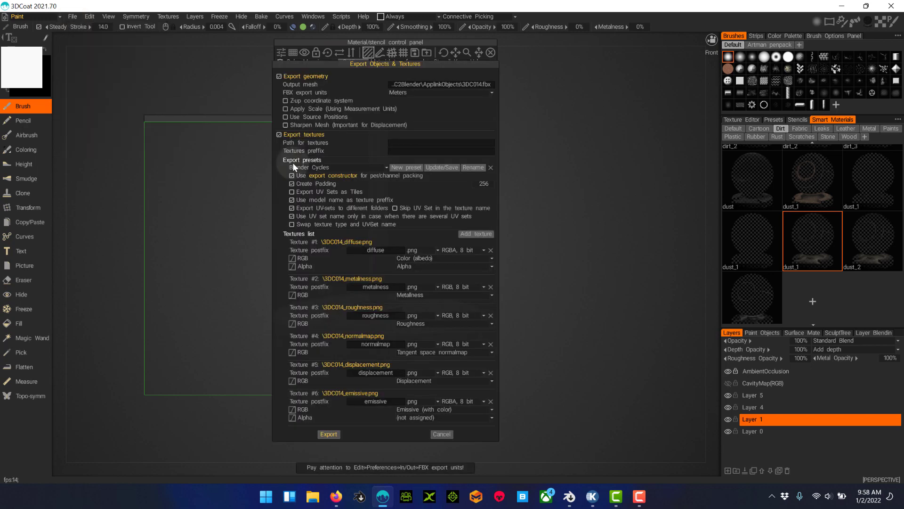
left_click(387, 167)
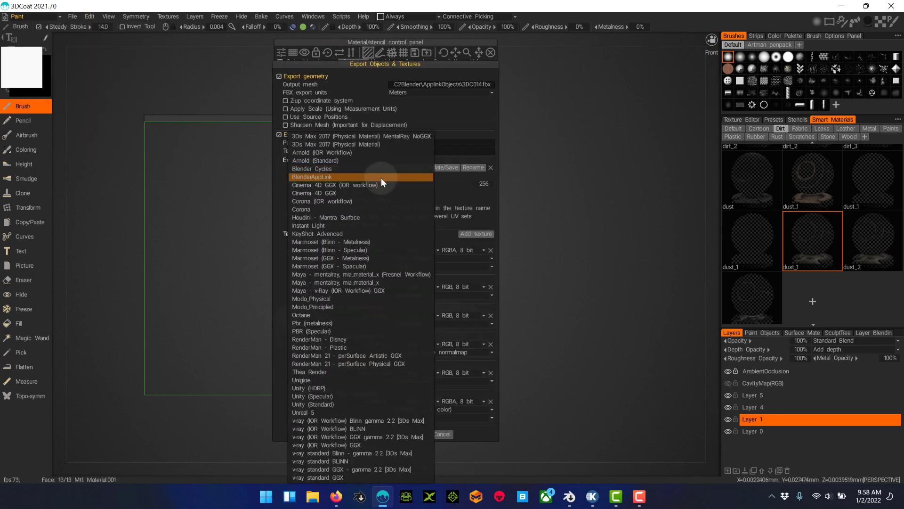
left_click(381, 178)
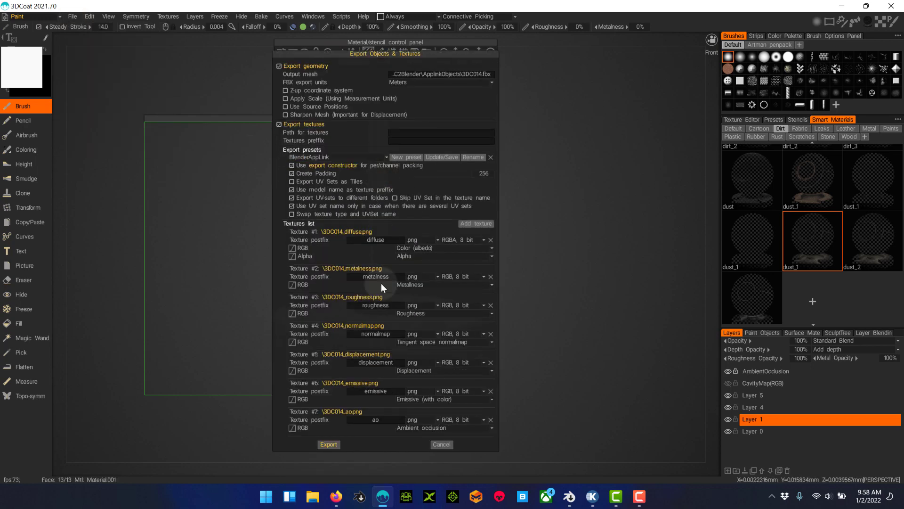
left_click(490, 363)
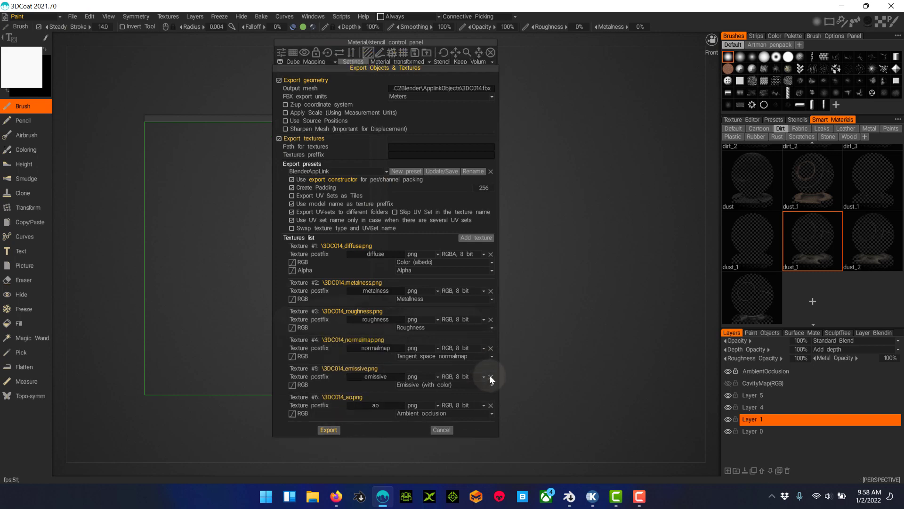
left_click(490, 375)
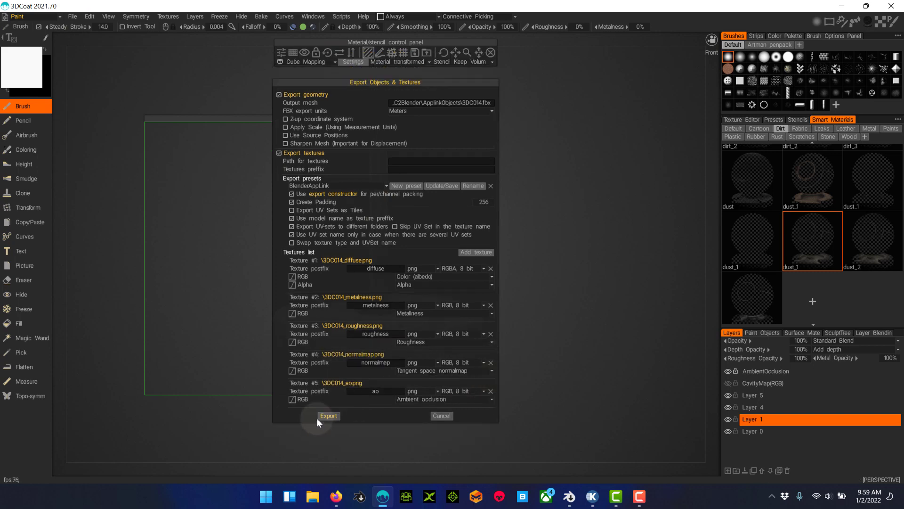
left_click(332, 414)
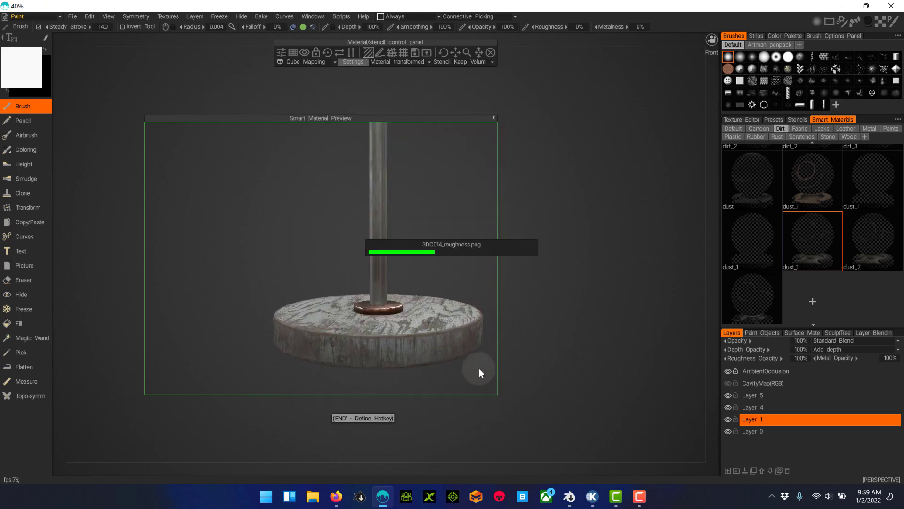
Switch to Blender, get the textured stand back through the 3D-Coat Applink, and inspect it up close
left_click(594, 497)
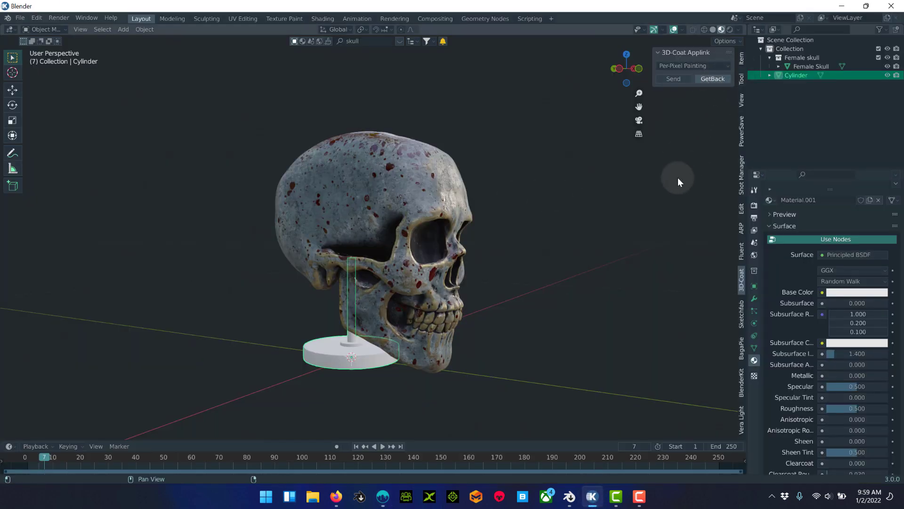
middle_click_drag(367, 350, 415, 360)
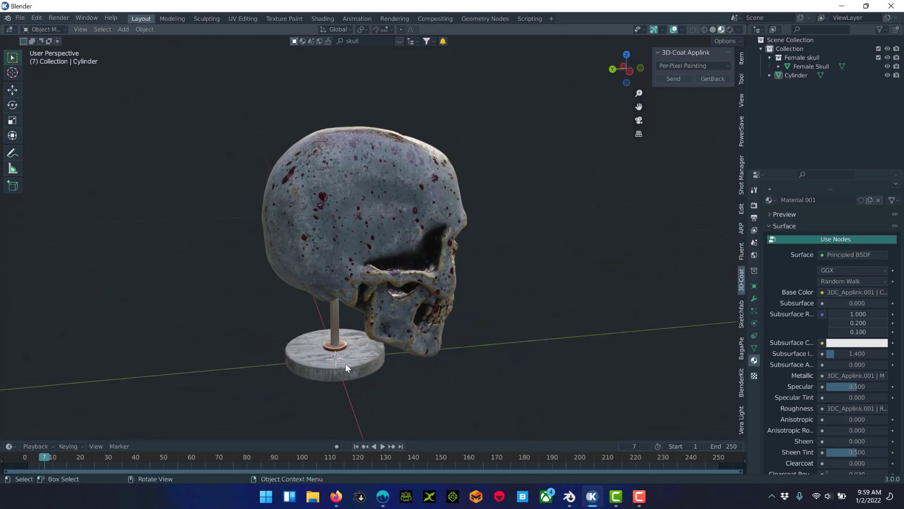
middle_click_drag(345, 363, 351, 307, "ctrl")
middle_click_drag(353, 343, 288, 327)
Move the female skull along the Z axis to adjust its height on the stand
middle_click_drag(401, 262, 412, 398, "ctrl")
middle_click_drag(434, 275, 365, 273)
key("g")
key("z")
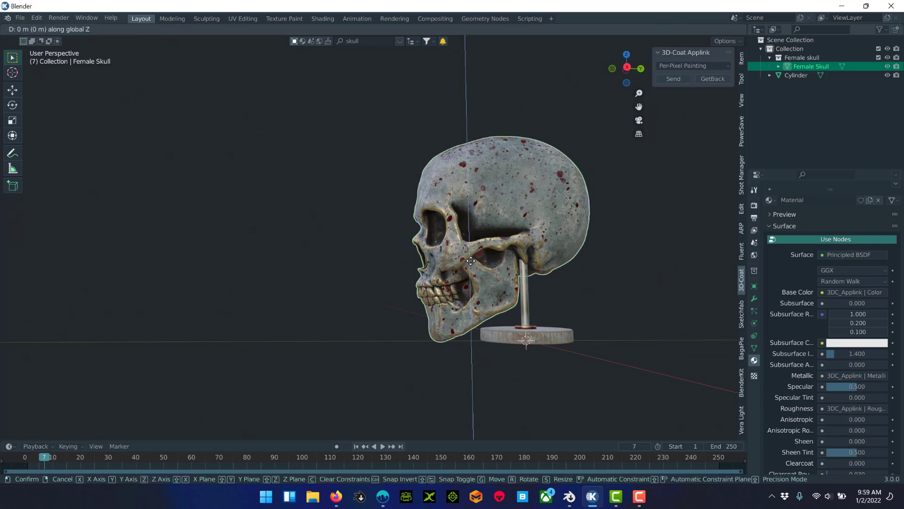
left_click(466, 258)
middle_click_drag(464, 258, 567, 275)
scroll(567, 276, "down", 2)
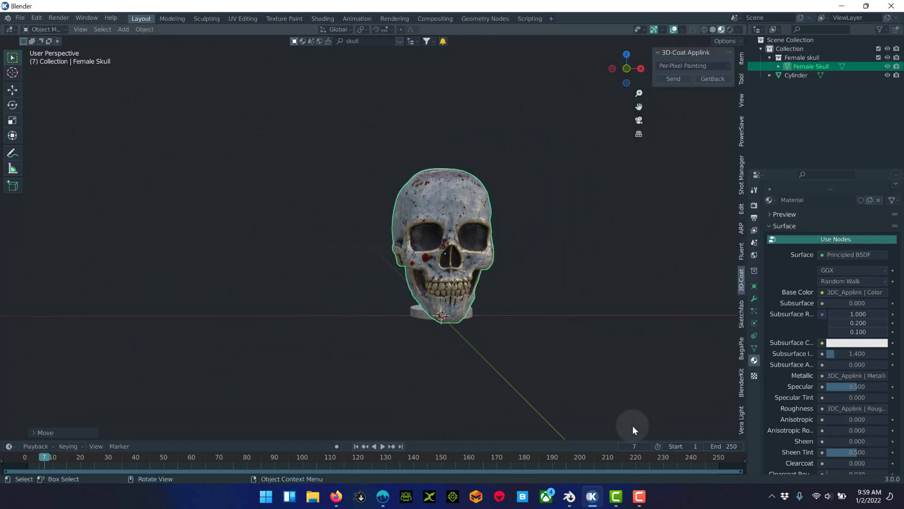
Set up a Vera Light studio from a dimly lit gray-sphere preset, keeping the platform and leaving out the spheres
left_click(743, 421)
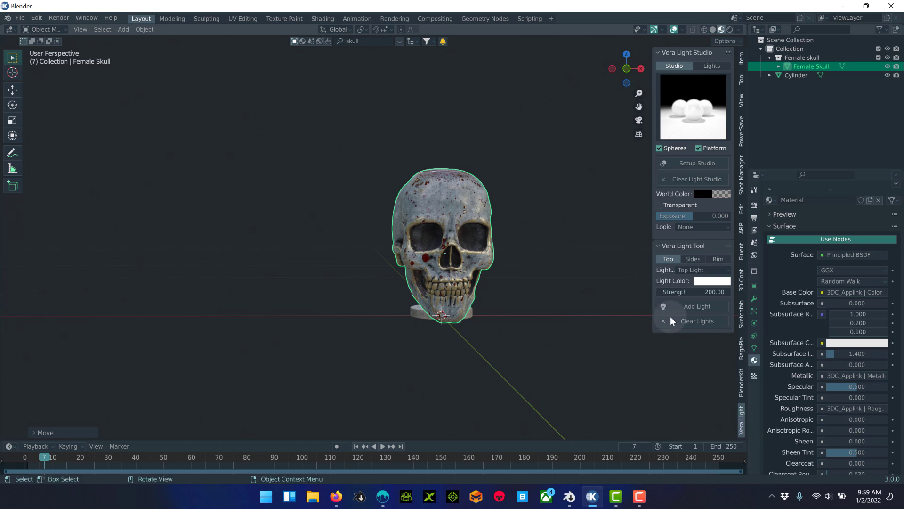
left_click(658, 148)
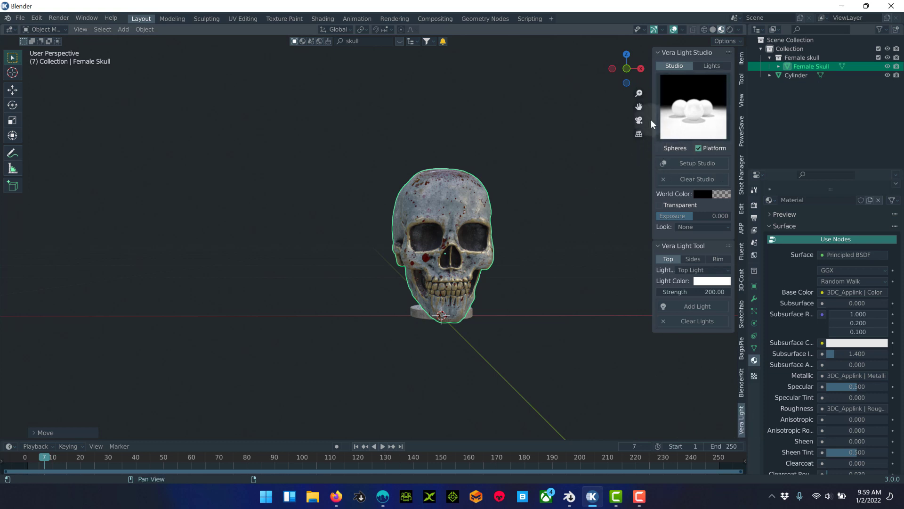
left_click_drag(651, 120, 640, 121)
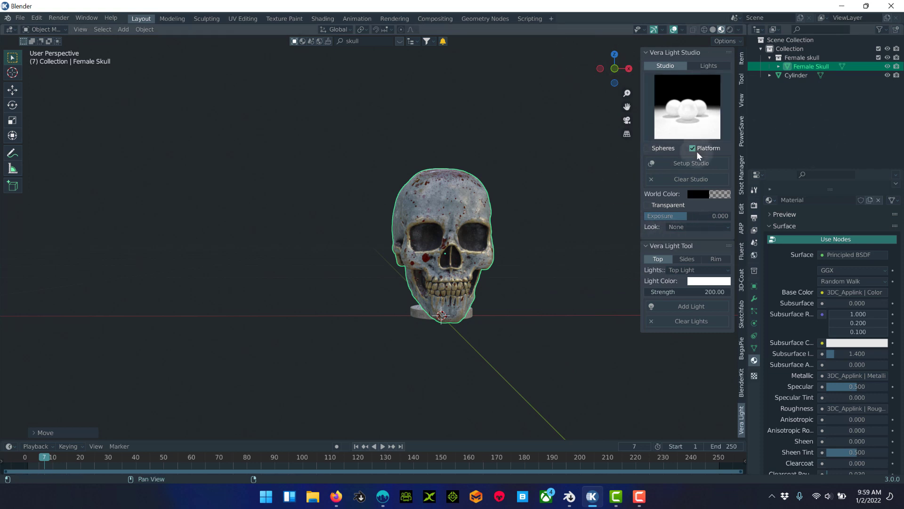
left_click(690, 126)
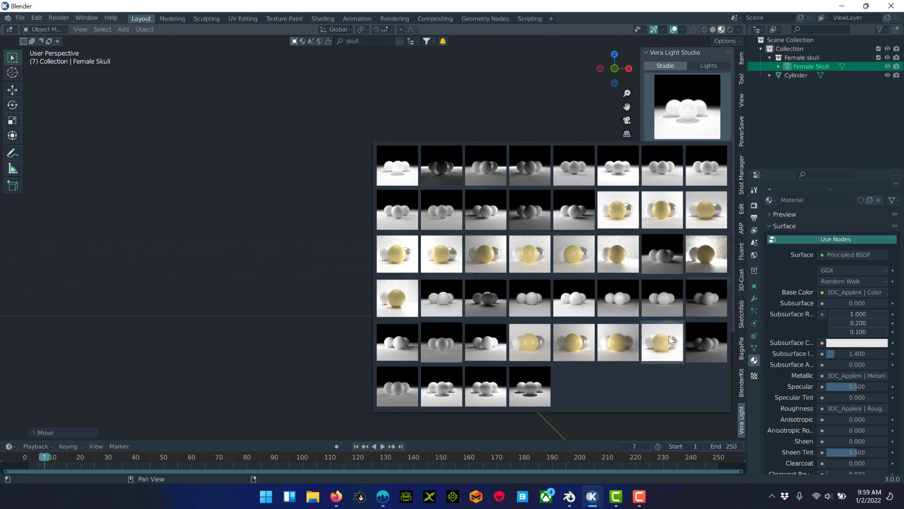
left_click(532, 218)
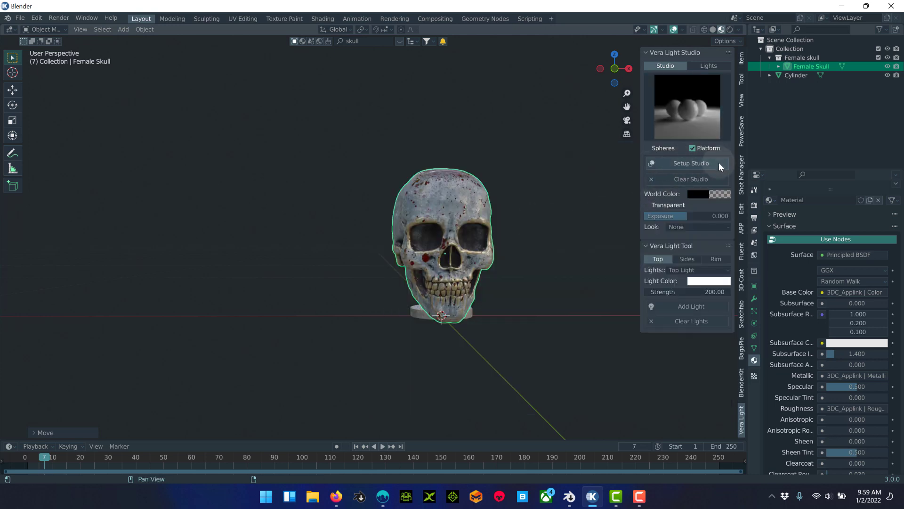
left_click(694, 166)
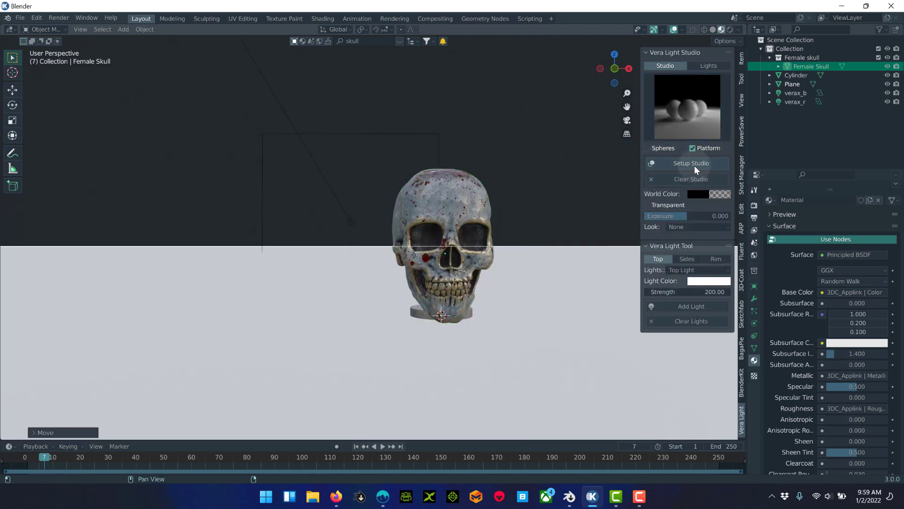
Set the render engine to Cycles and show the viewport in rendered shading
left_click(754, 204)
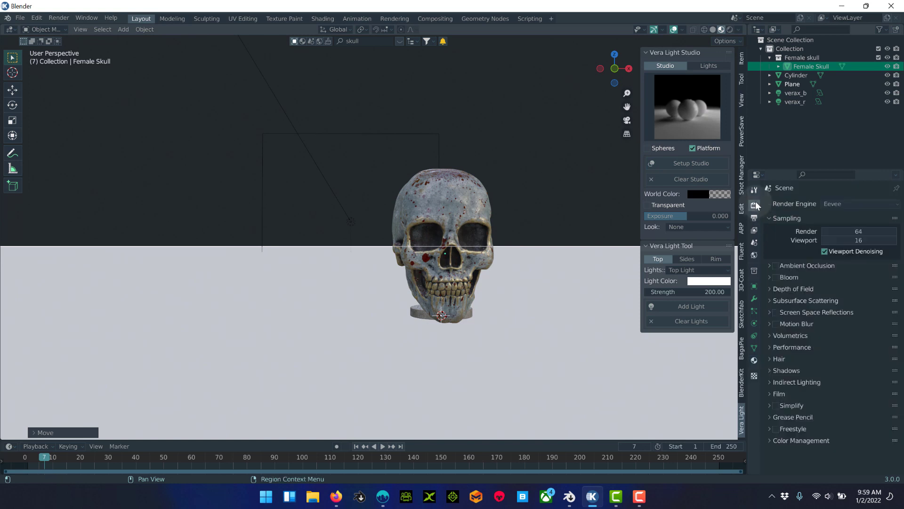
left_click(846, 205)
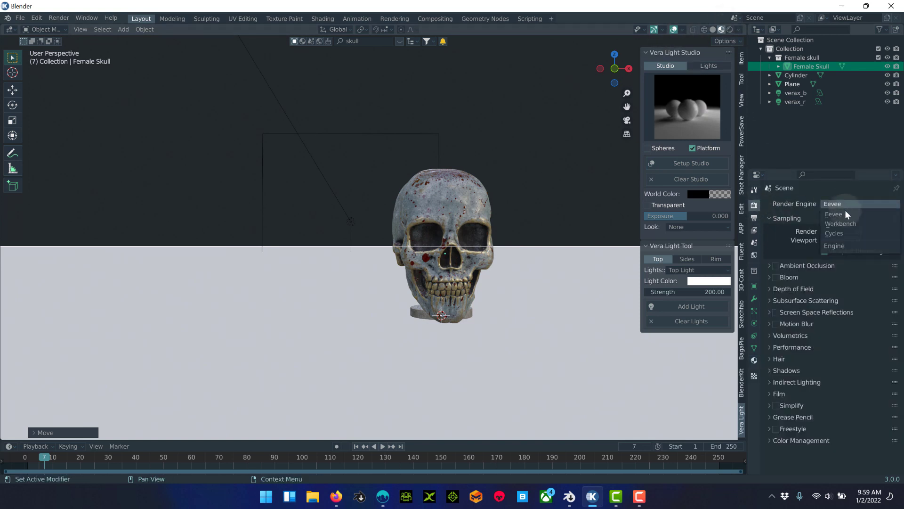
left_click(835, 233)
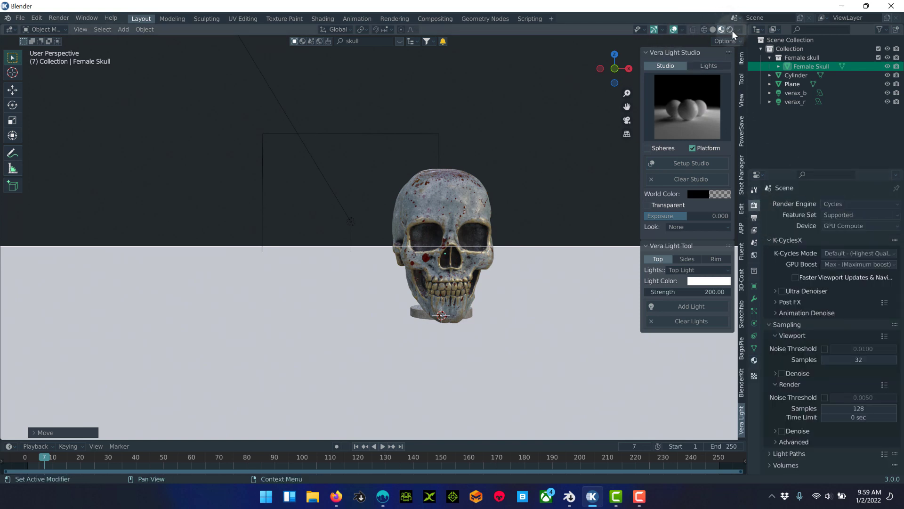
left_click(731, 30)
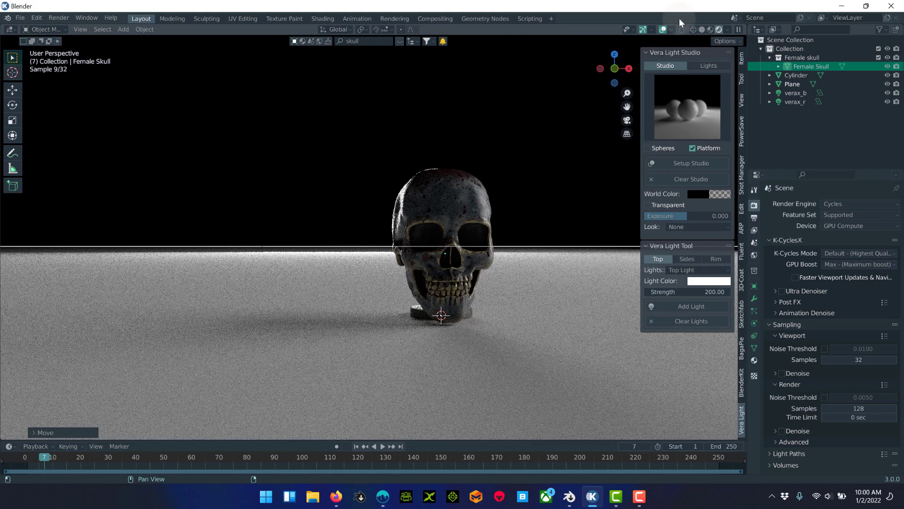
Hide the viewport overlays while keeping the scene in rendered shading
left_click(694, 30)
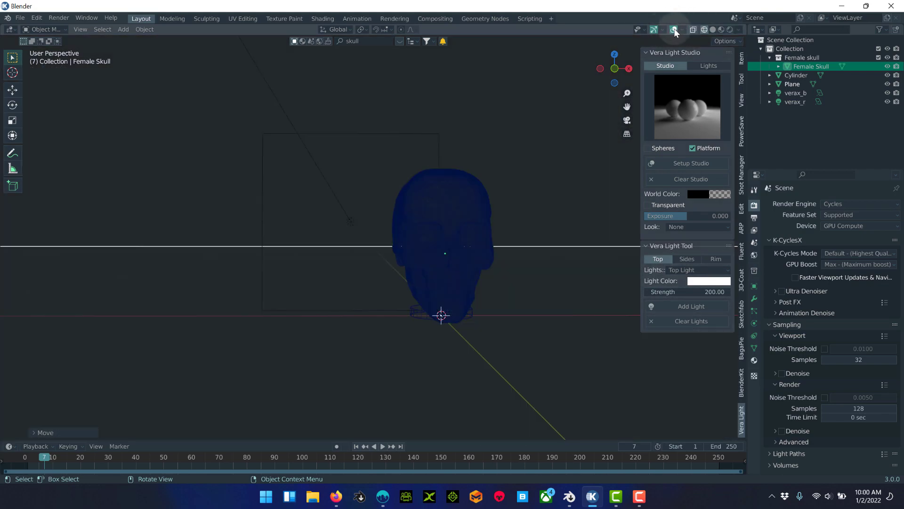
left_click(728, 31)
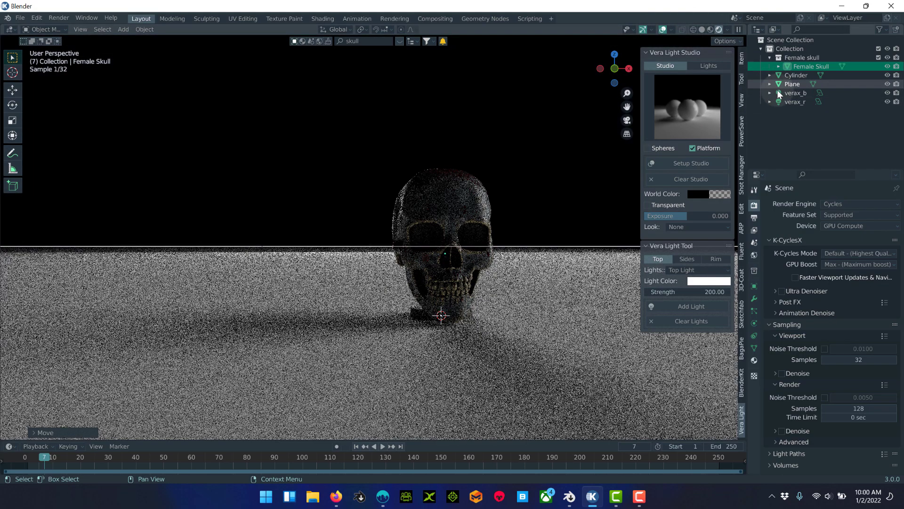
middle_click_drag(452, 236, 460, 243)
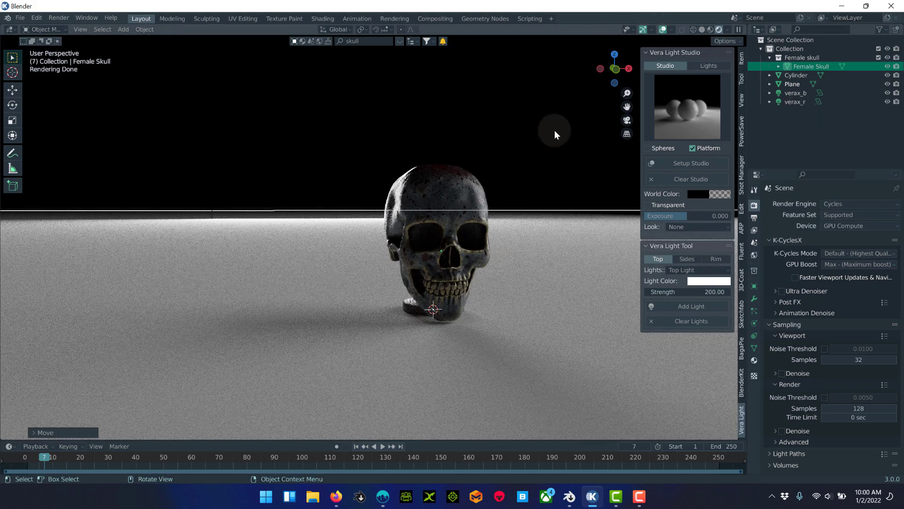
left_click(662, 30)
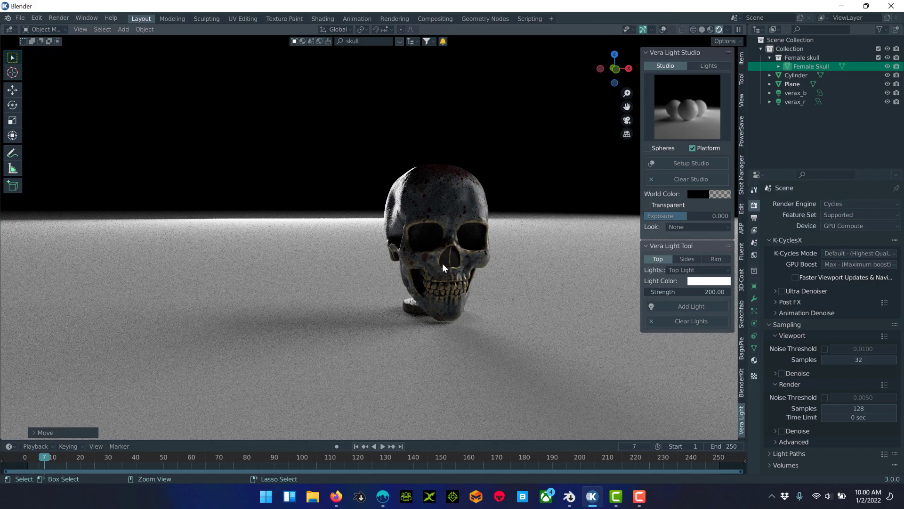
Set the platform plane's Diffuse BSDF material colour to pure black, with an HSV value of 0
middle_click_drag(442, 264, 443, 214, "ctrl")
left_click(515, 351)
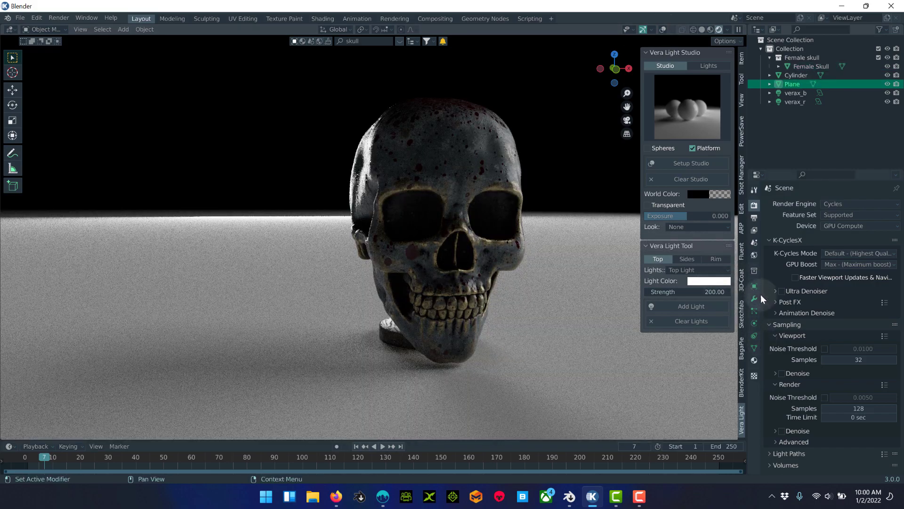
left_click(754, 359)
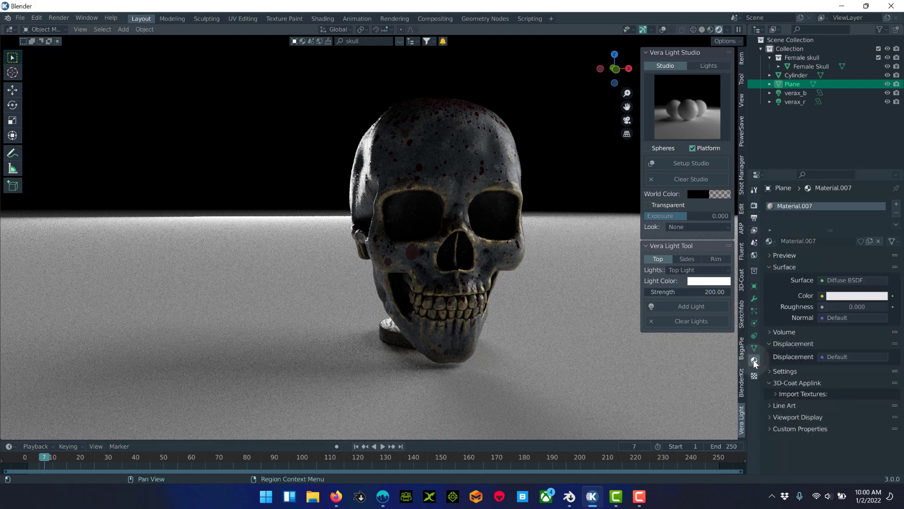
left_click(852, 295)
left_click_drag(880, 223, 883, 234)
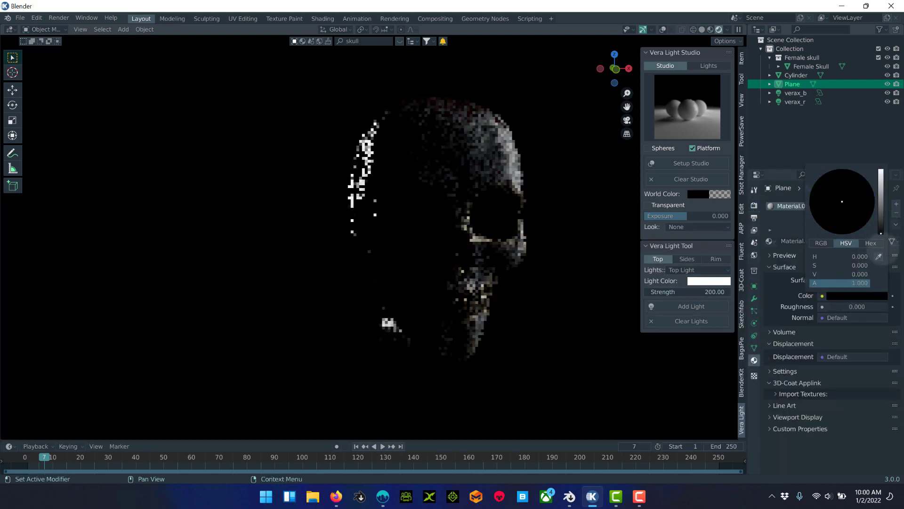
Add a white Vera Light left side light with a strength of 200 to illuminate the skull
left_click(687, 258)
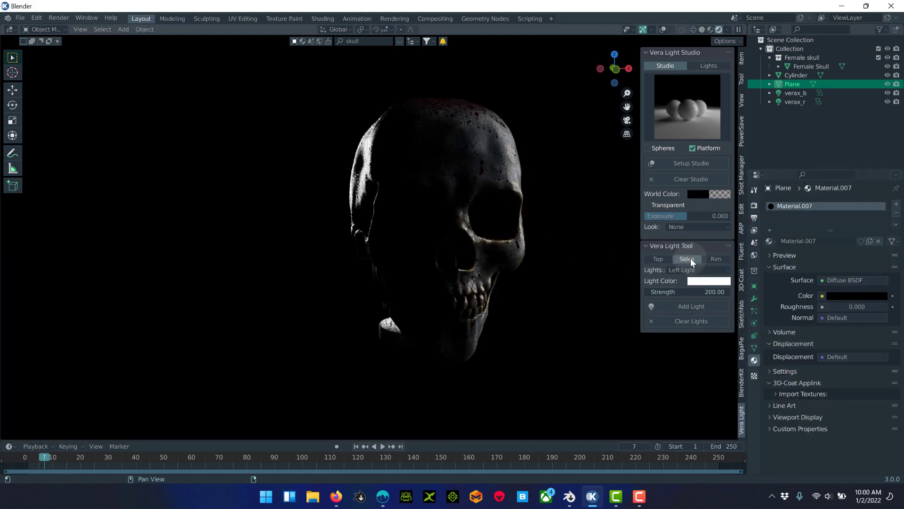
left_click(690, 306)
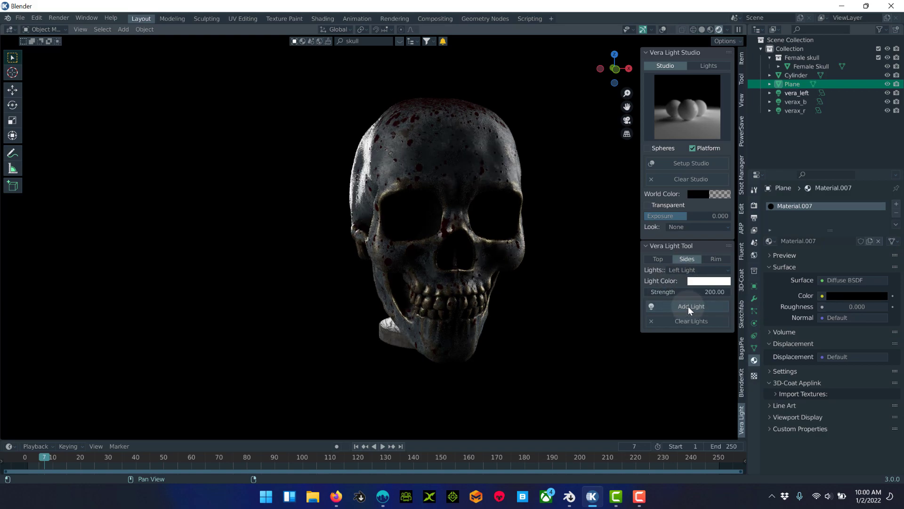
mouse_move(409, 238)
middle_mouse_down()
mouse_move(463, 240)
mouse_move(457, 230)
mouse_move(421, 236)
middle_mouse_up()
middle_click_drag(484, 228, 433, 244, "shift")
middle_click_drag(508, 217, 645, 213, "ctrl")
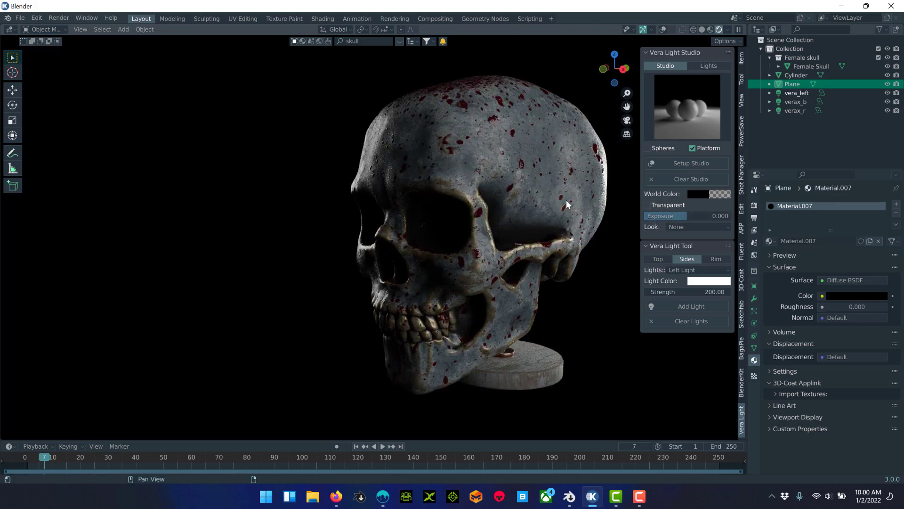
middle_click_drag(498, 201, 464, 212, "shift")
mouse_move(455, 233)
middle_mouse_down()
mouse_move(433, 233)
mouse_move(482, 235)
mouse_move(383, 262)
mouse_move(383, 252)
mouse_move(407, 253)
mouse_move(442, 283)
mouse_move(493, 249)
mouse_move(386, 259)
mouse_move(369, 279)
mouse_move(367, 306)
mouse_move(368, 256)
mouse_move(415, 230)
mouse_move(435, 248)
mouse_move(389, 249)
mouse_move(439, 220)
mouse_move(468, 219)
middle_mouse_up()
Show the viewport in material preview shading and examine the textured skull and stand from several angles
left_click(711, 30)
scroll(442, 225, "down", 10)
scroll(467, 219, "down", 4)
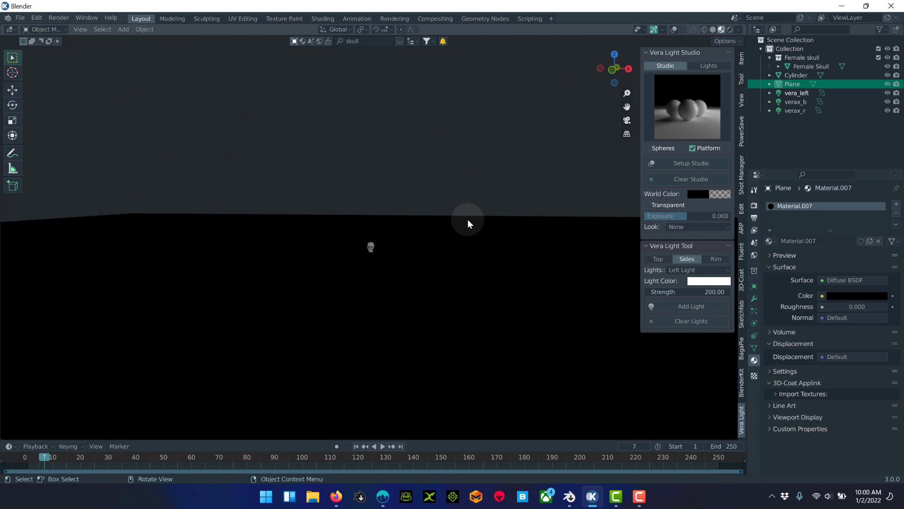
middle_click_drag(399, 239, 407, 115, "ctrl")
mouse_move(389, 215)
middle_mouse_down("ctrl")
mouse_move(389, 169)
mouse_move(405, 258)
mouse_move(399, 228)
middle_mouse_up("ctrl")
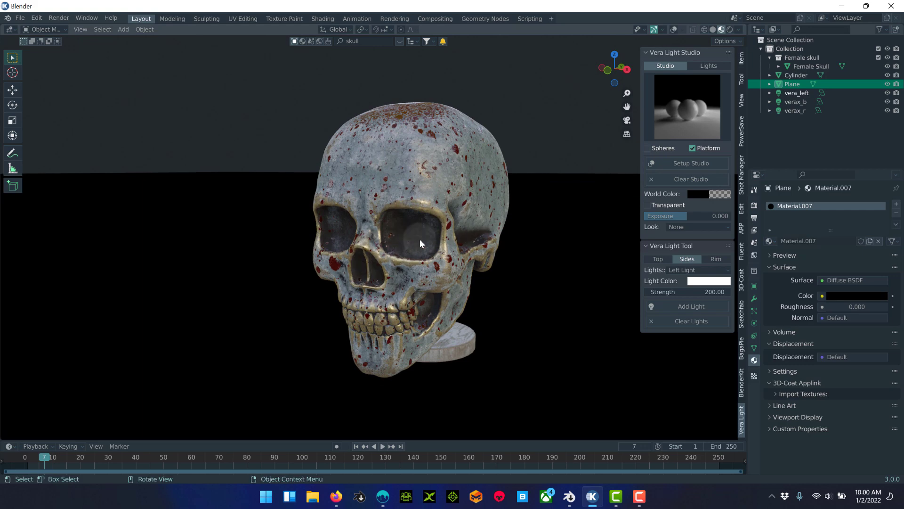
middle_click_drag(397, 236, 448, 226)
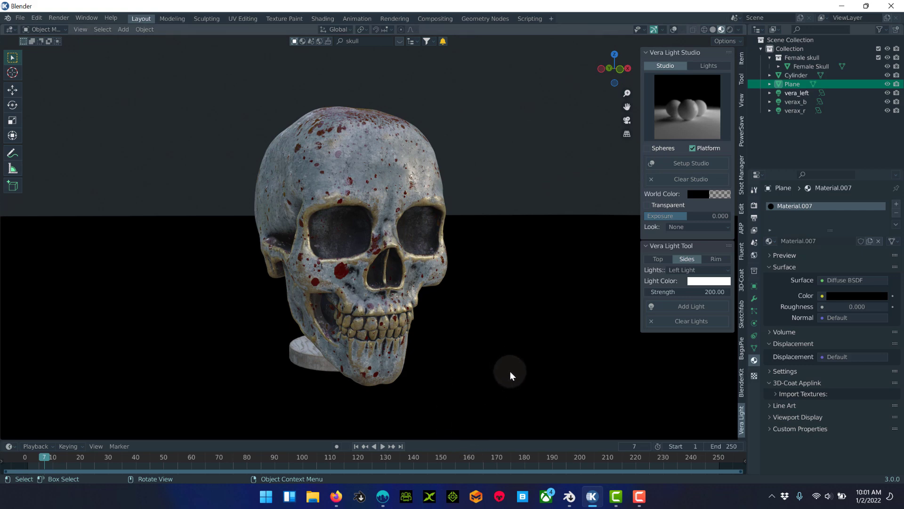
mouse_move(352, 252)
middle_mouse_down()
mouse_move(359, 254)
mouse_move(343, 245)
middle_mouse_up()
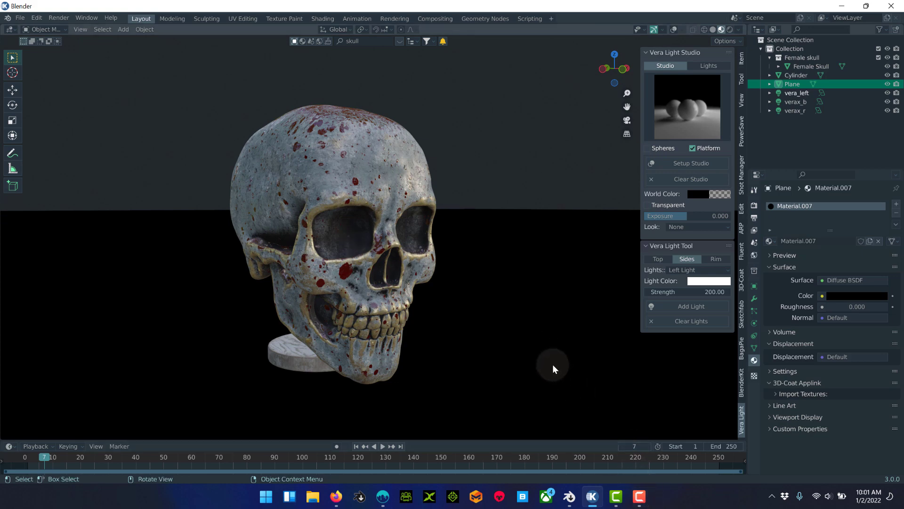
left_click(640, 497)
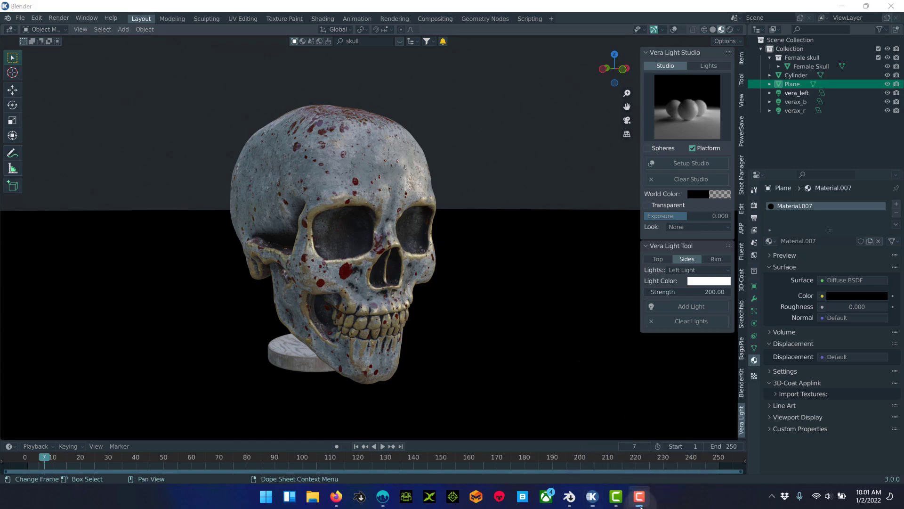